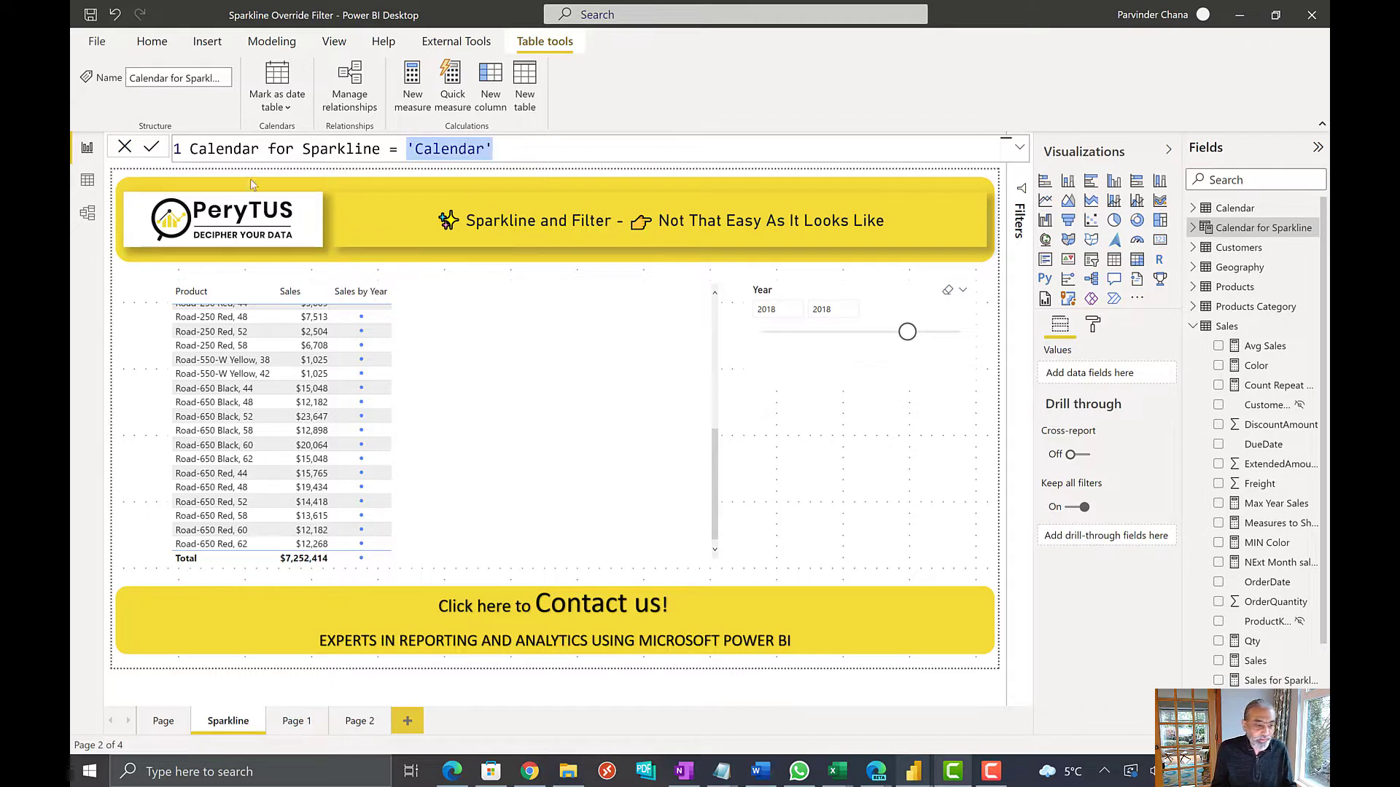
Show the Model view diagram of Calendar for Sparkline, Calendar and Table, with Properties collapsed
{"action": "left_click", "coordinate": [88, 213]}
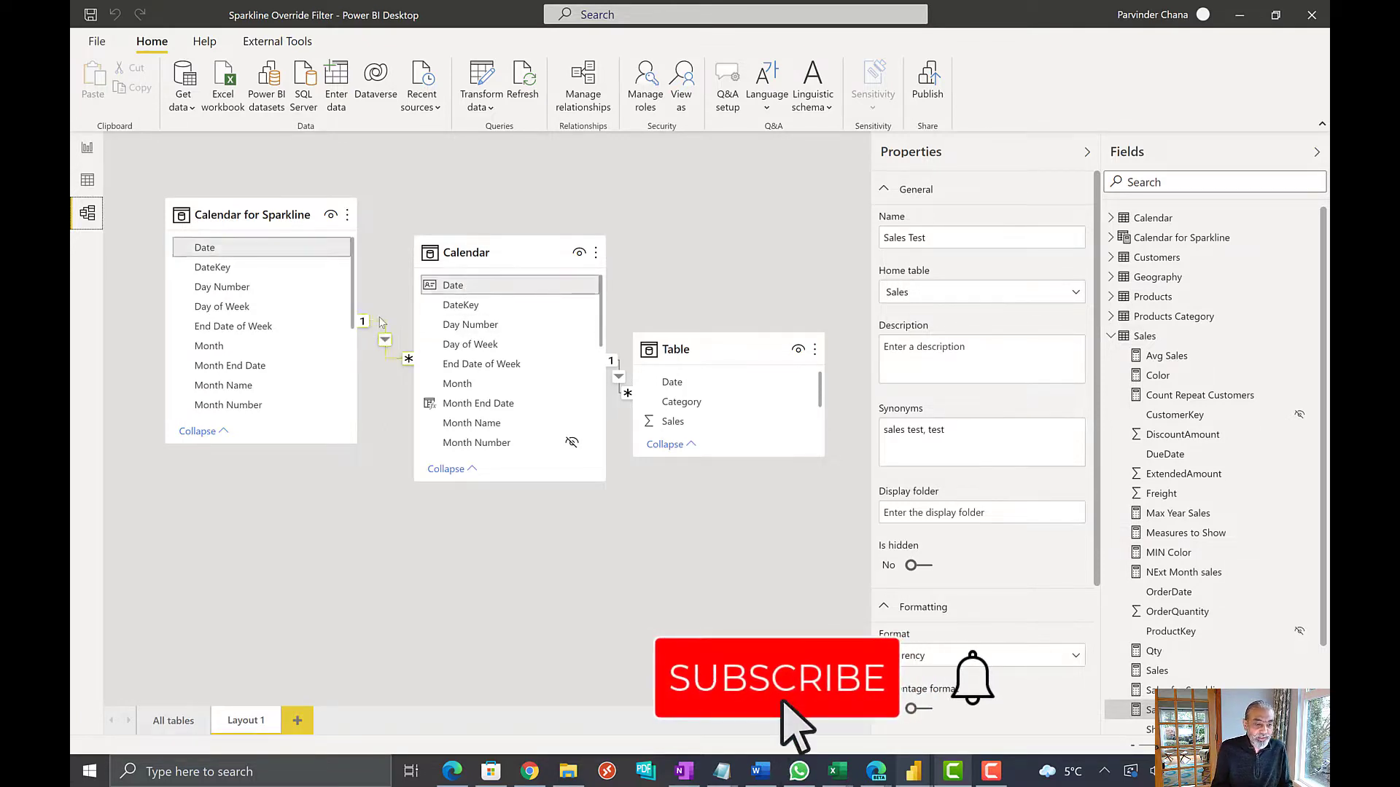
{"action": "scroll", "coordinate": [382, 313], "scroll_direction": "up", "scroll_amount": 3}
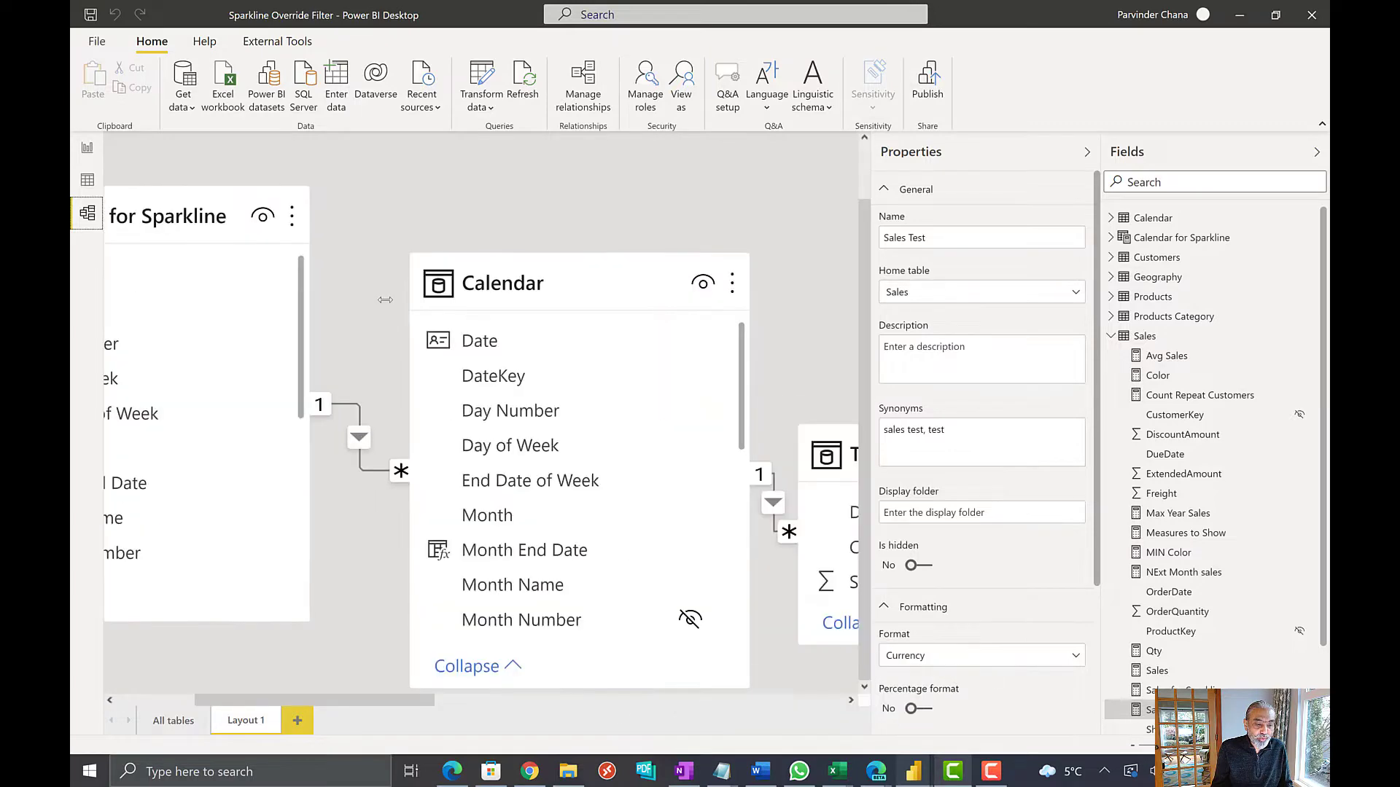
{"action": "scroll", "coordinate": [385, 300], "scroll_direction": "up", "scroll_amount": 3}
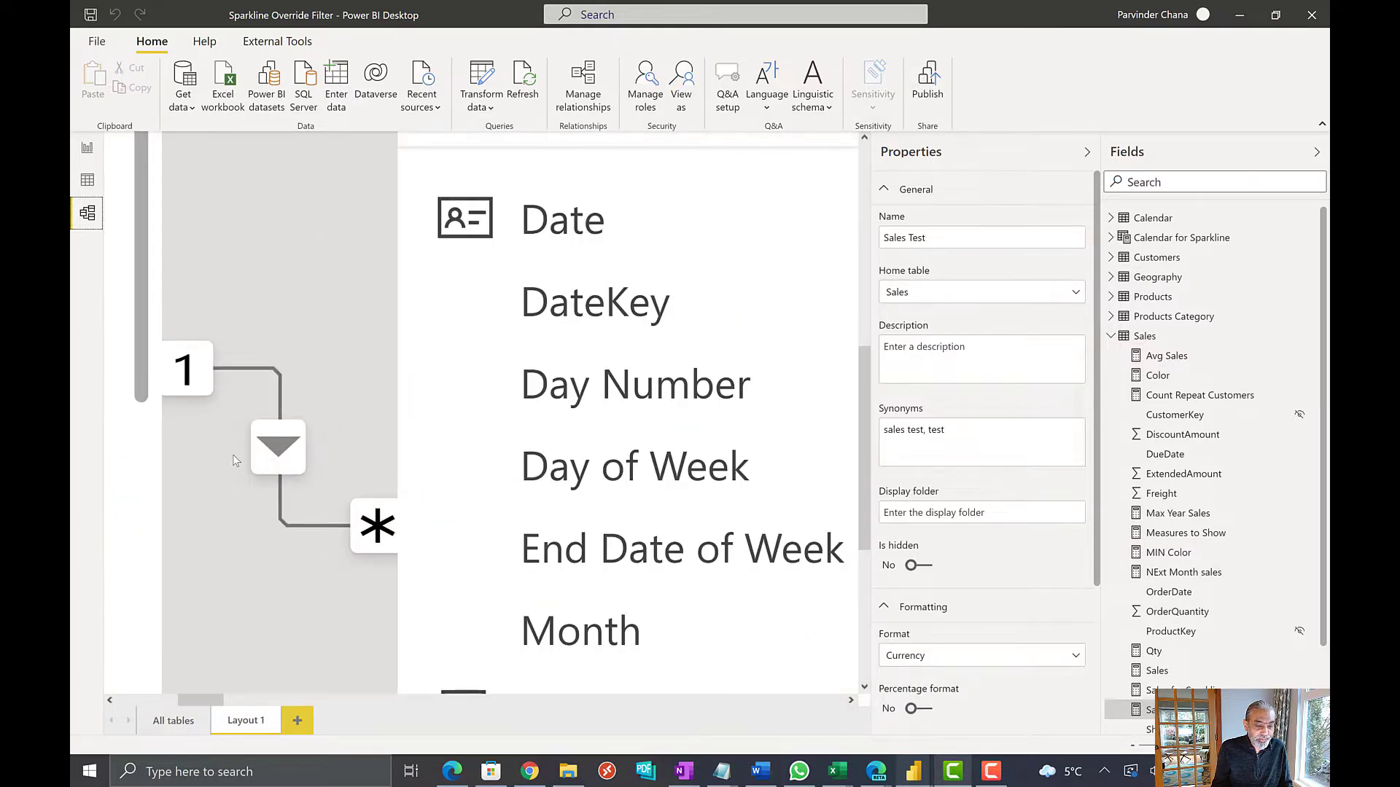
{"action": "scroll", "coordinate": [233, 460], "scroll_direction": "down", "scroll_amount": 3}
{"action": "left_click", "coordinate": [1086, 152]}
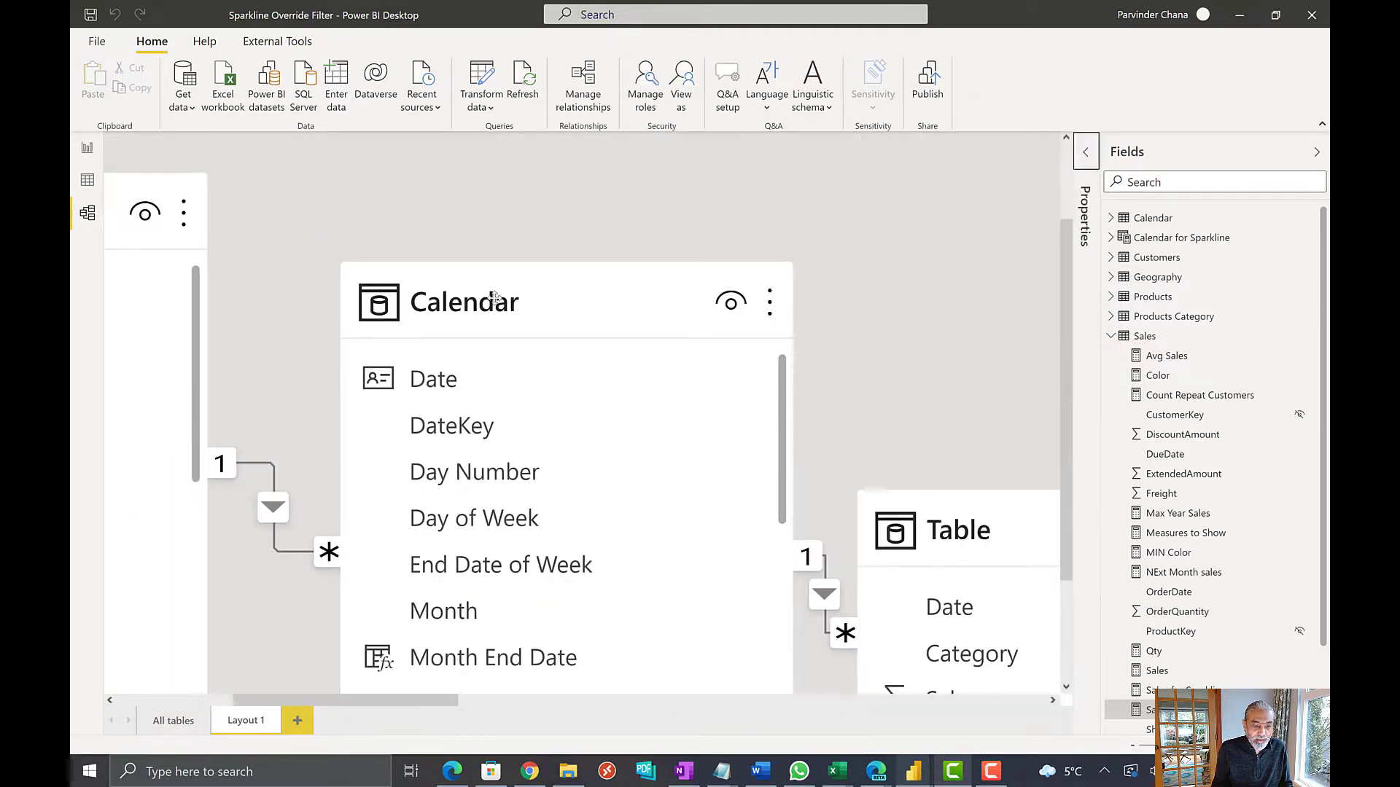
{"action": "scroll", "coordinate": [323, 581], "scroll_direction": "down", "scroll_amount": 2}
{"action": "left_click_drag", "start_coordinate": [339, 693], "coordinate": [247, 709]}
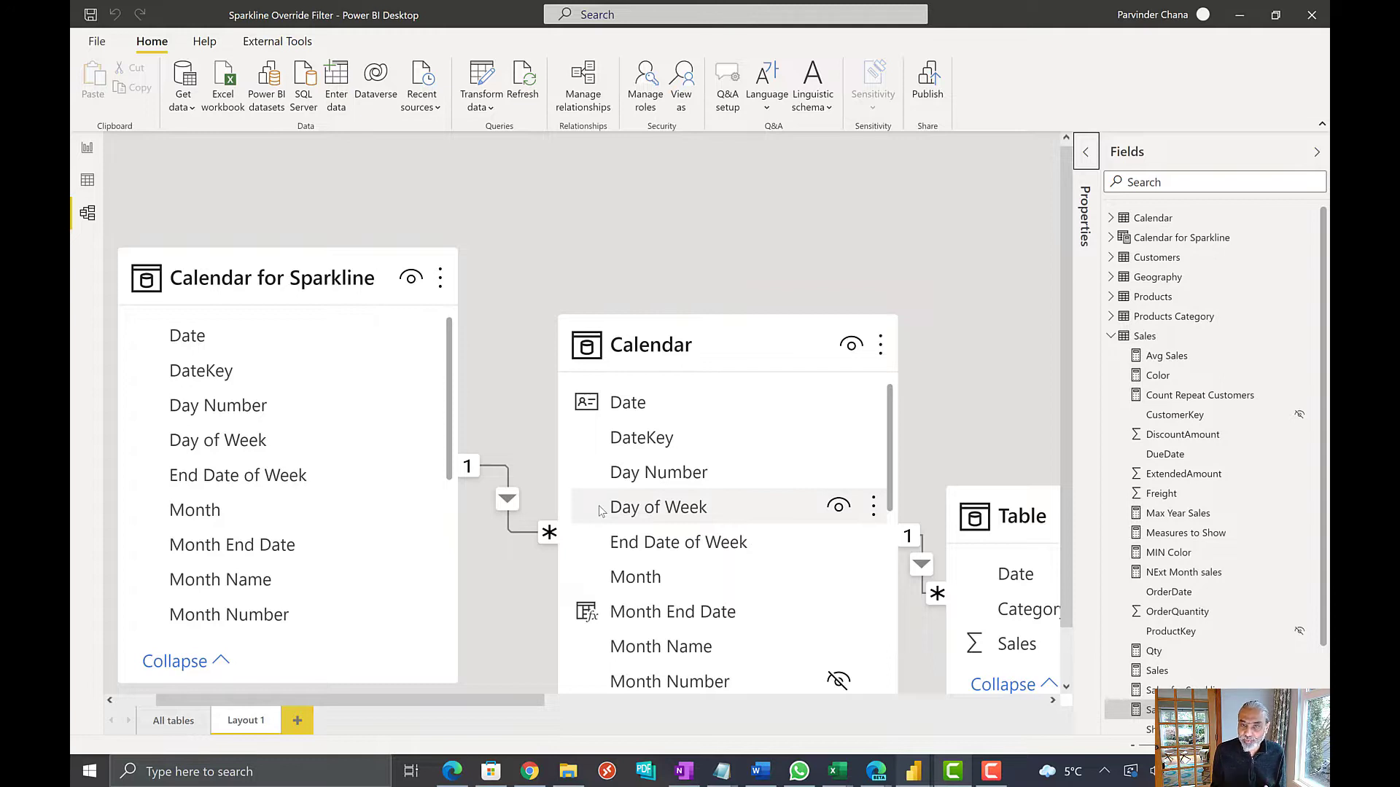
Set the Calendar for Sparkline–Calendar relationship to One to one (1:1) with Both cross filter direction
{"action": "left_click", "coordinate": [509, 500]}
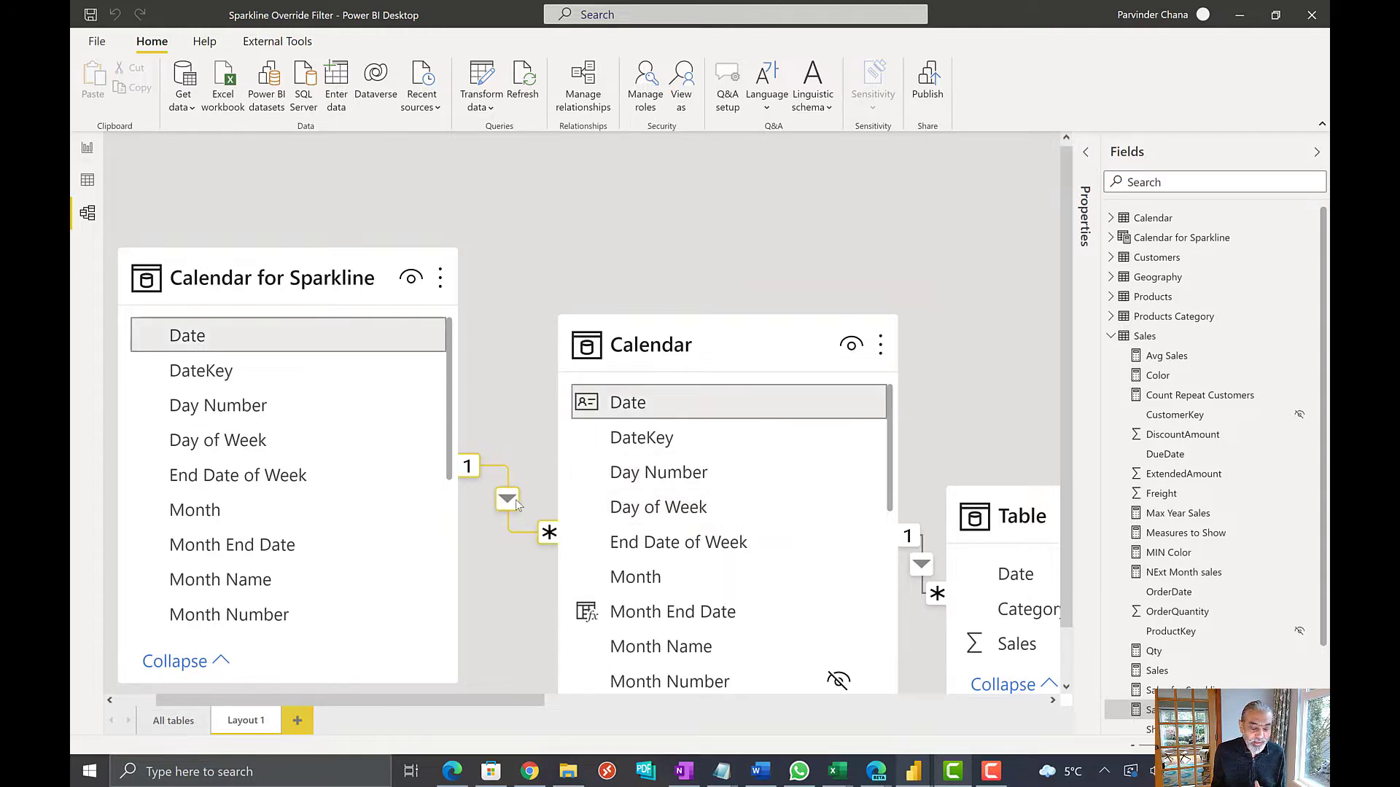
{"action": "double_click", "coordinate": [515, 502]}
{"action": "left_click", "coordinate": [760, 506]}
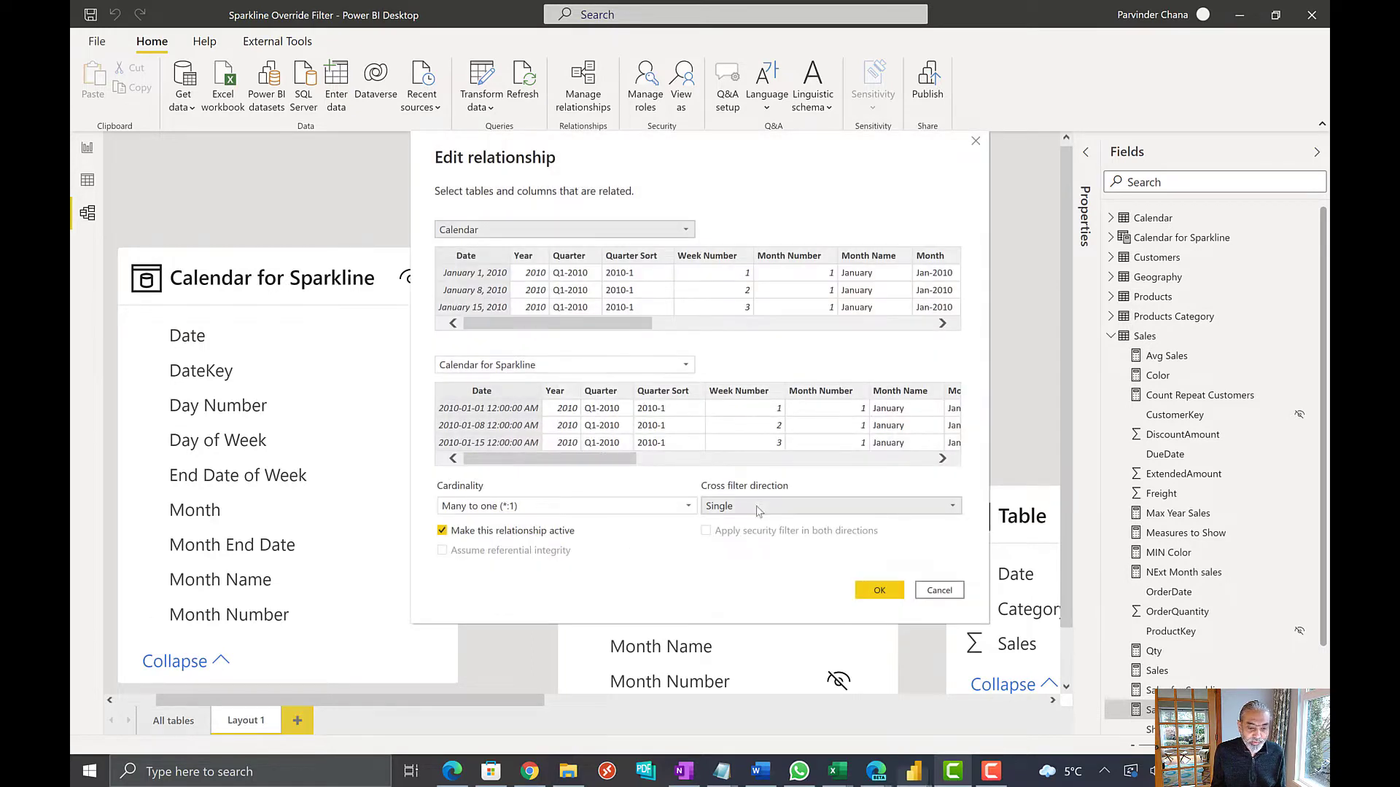
{"action": "left_click", "coordinate": [746, 540]}
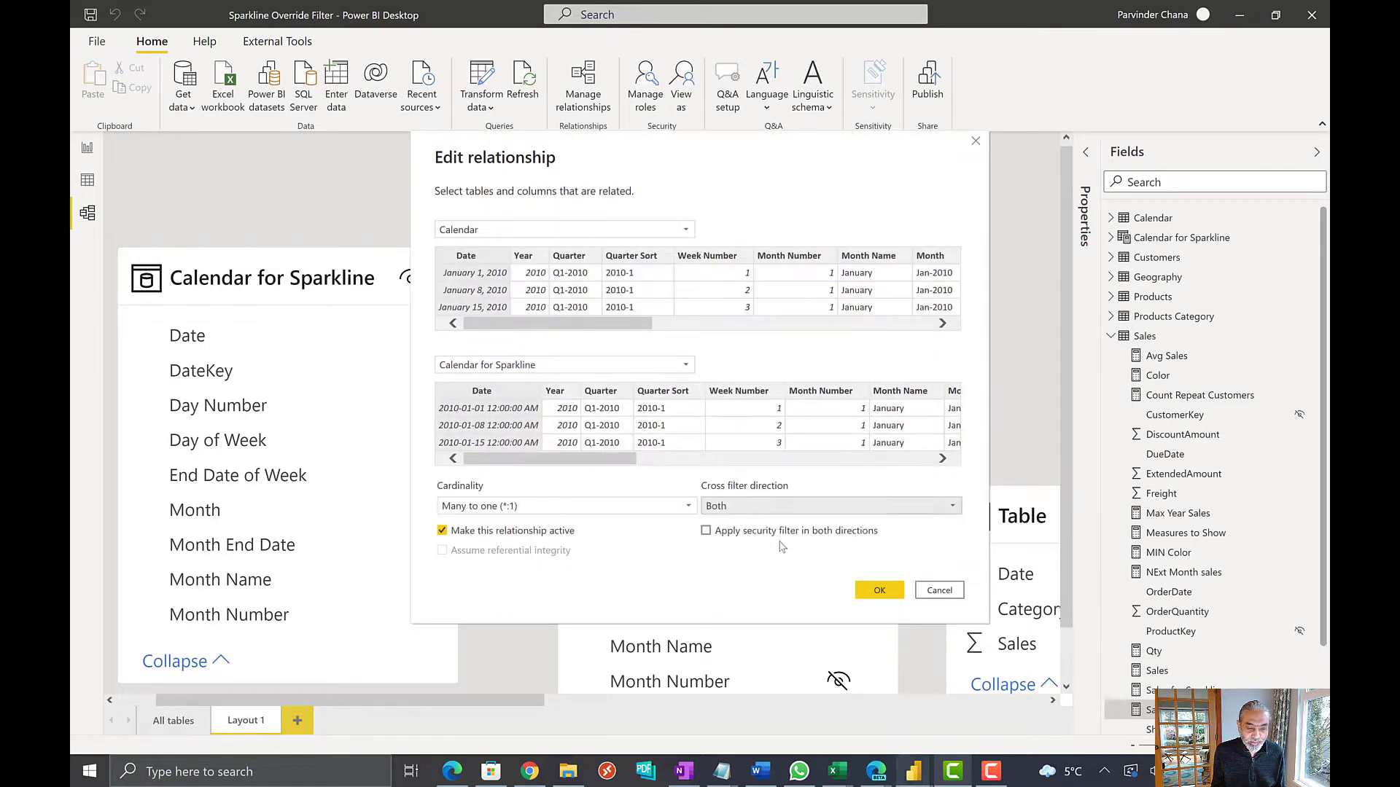
{"action": "left_click", "coordinate": [554, 505]}
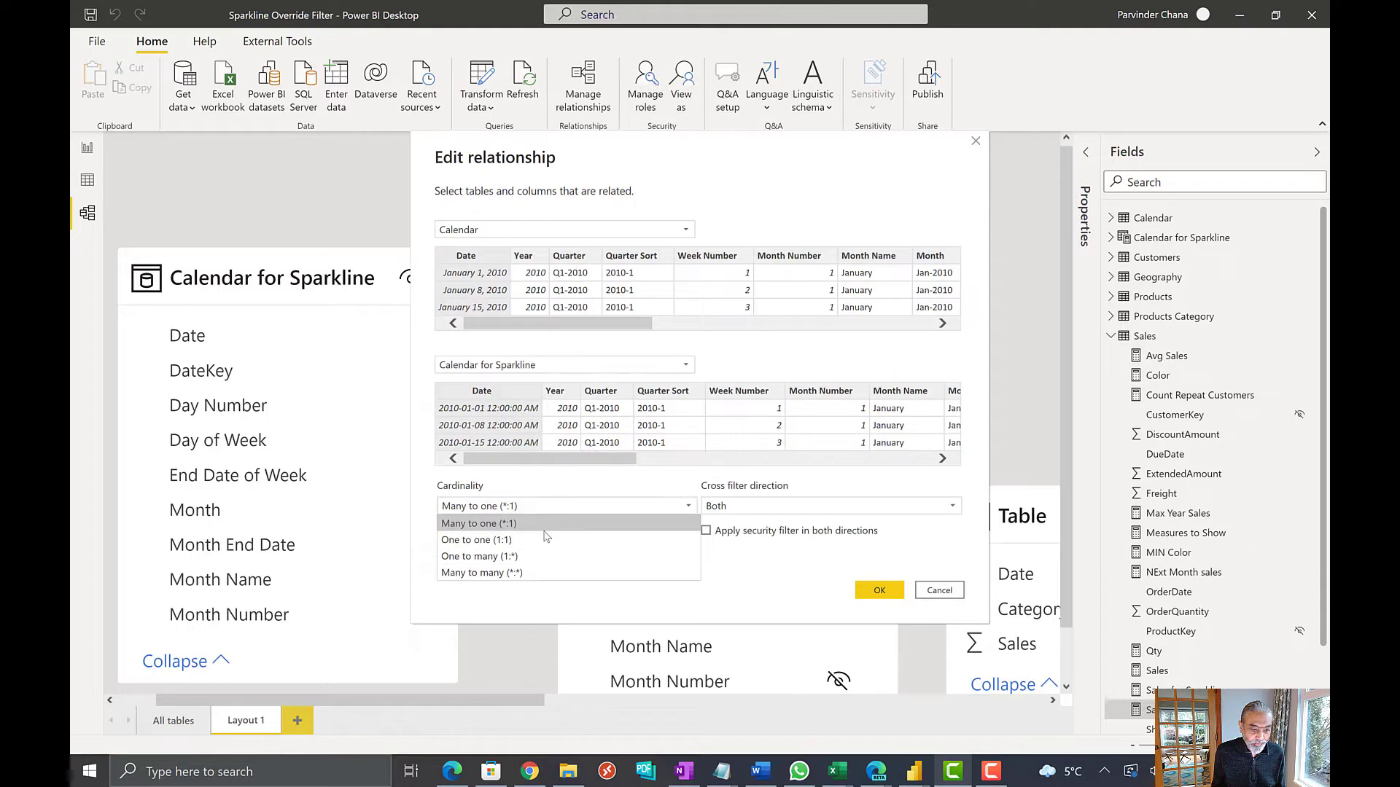
{"action": "left_click", "coordinate": [545, 540]}
{"action": "left_click", "coordinate": [877, 591]}
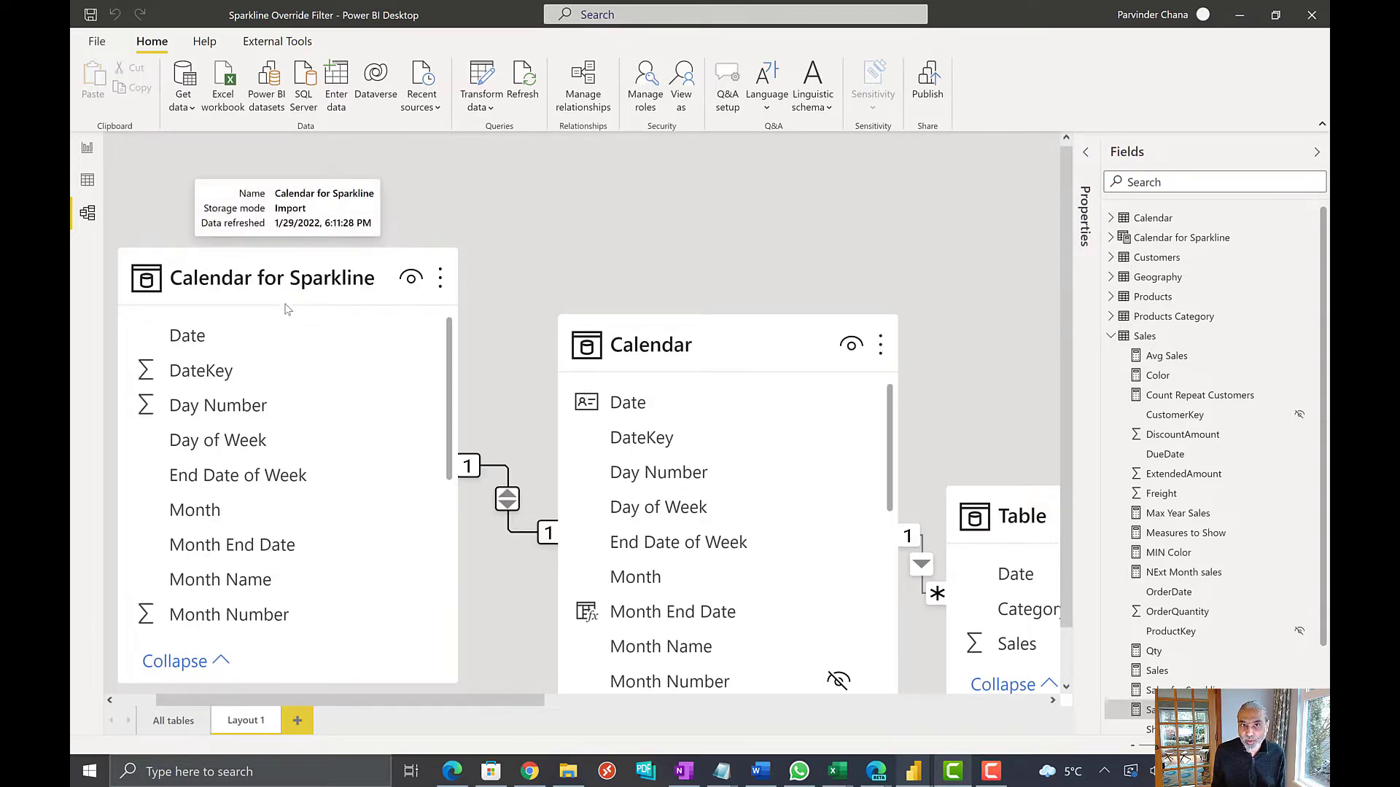
Change the relationship back to Many to one (*:1) with Single cross filter direction
{"action": "double_click", "coordinate": [506, 506]}
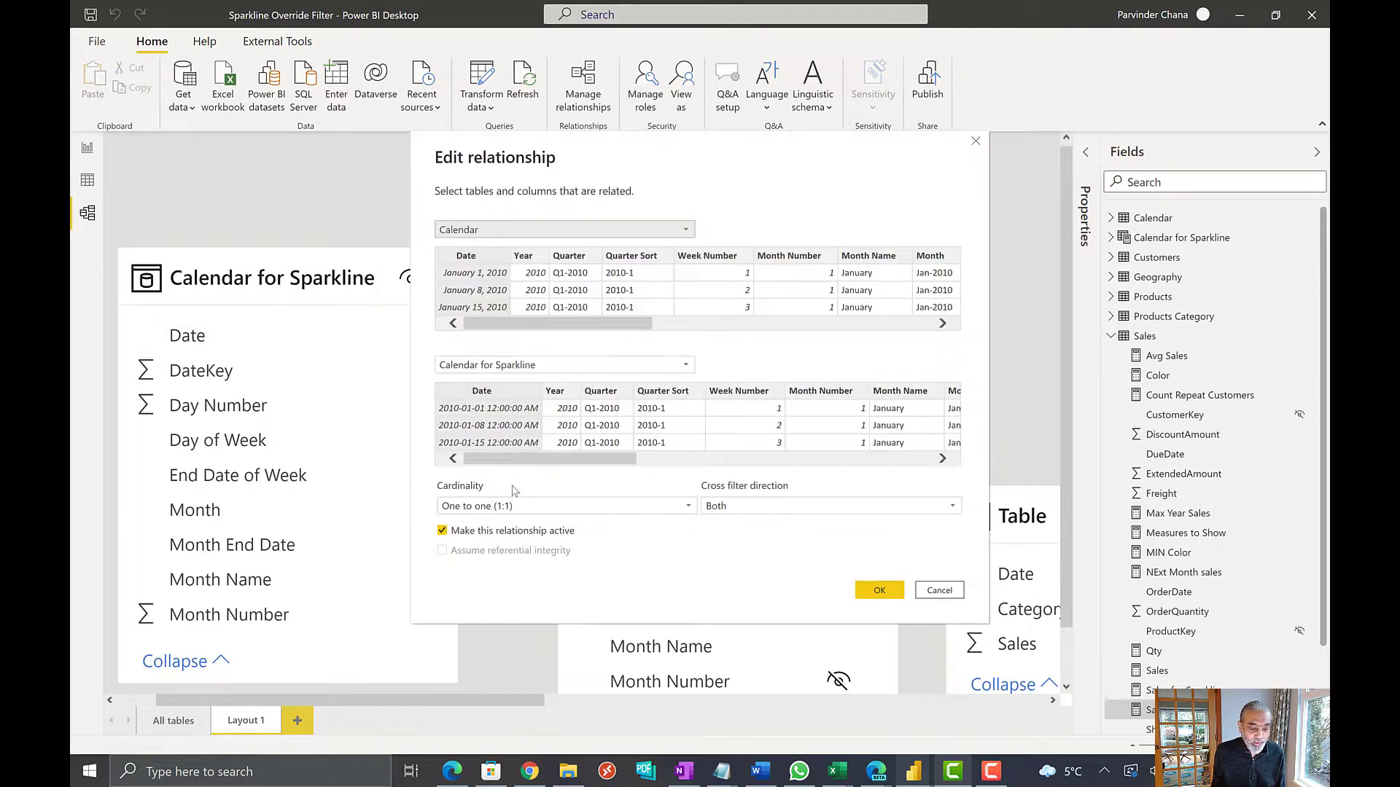
{"action": "left_click", "coordinate": [507, 505]}
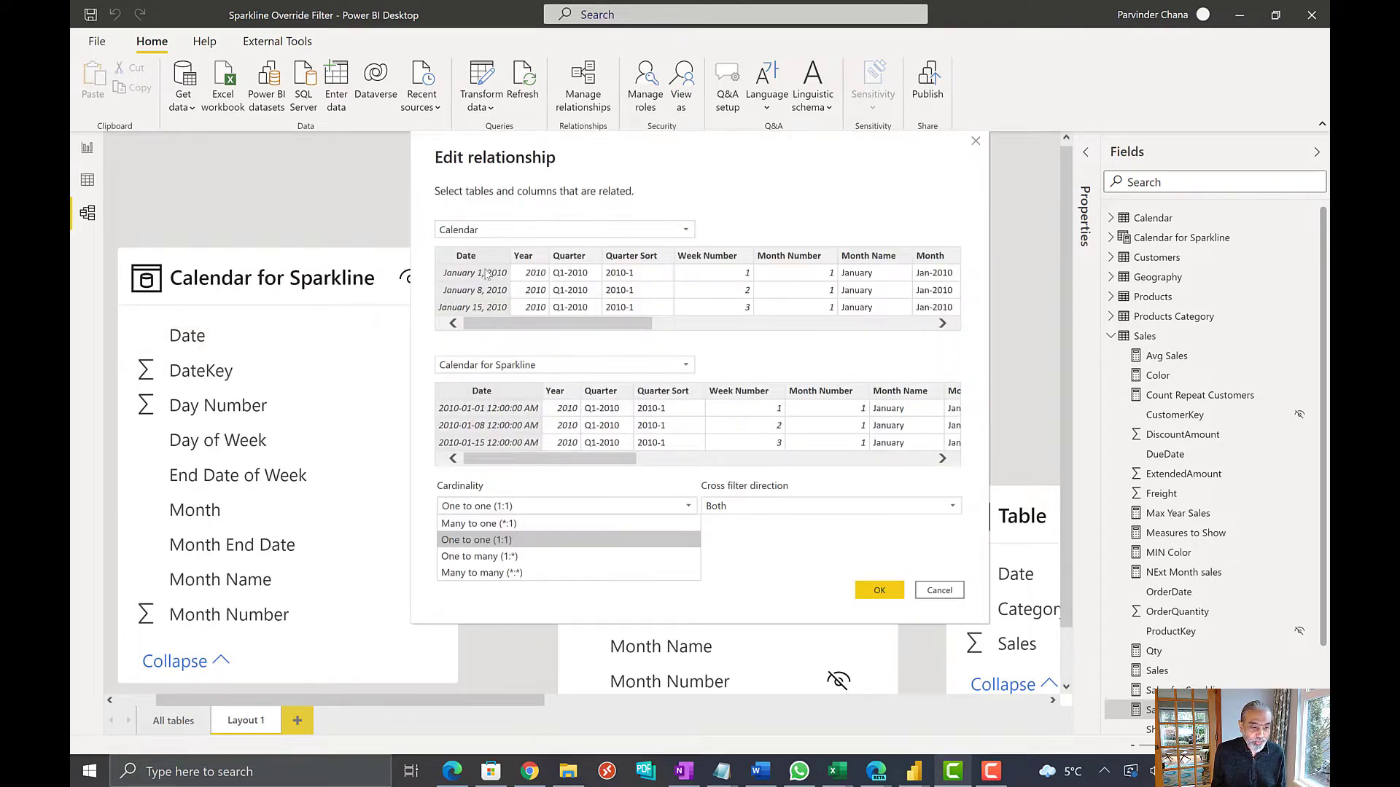
{"action": "left_click", "coordinate": [478, 522]}
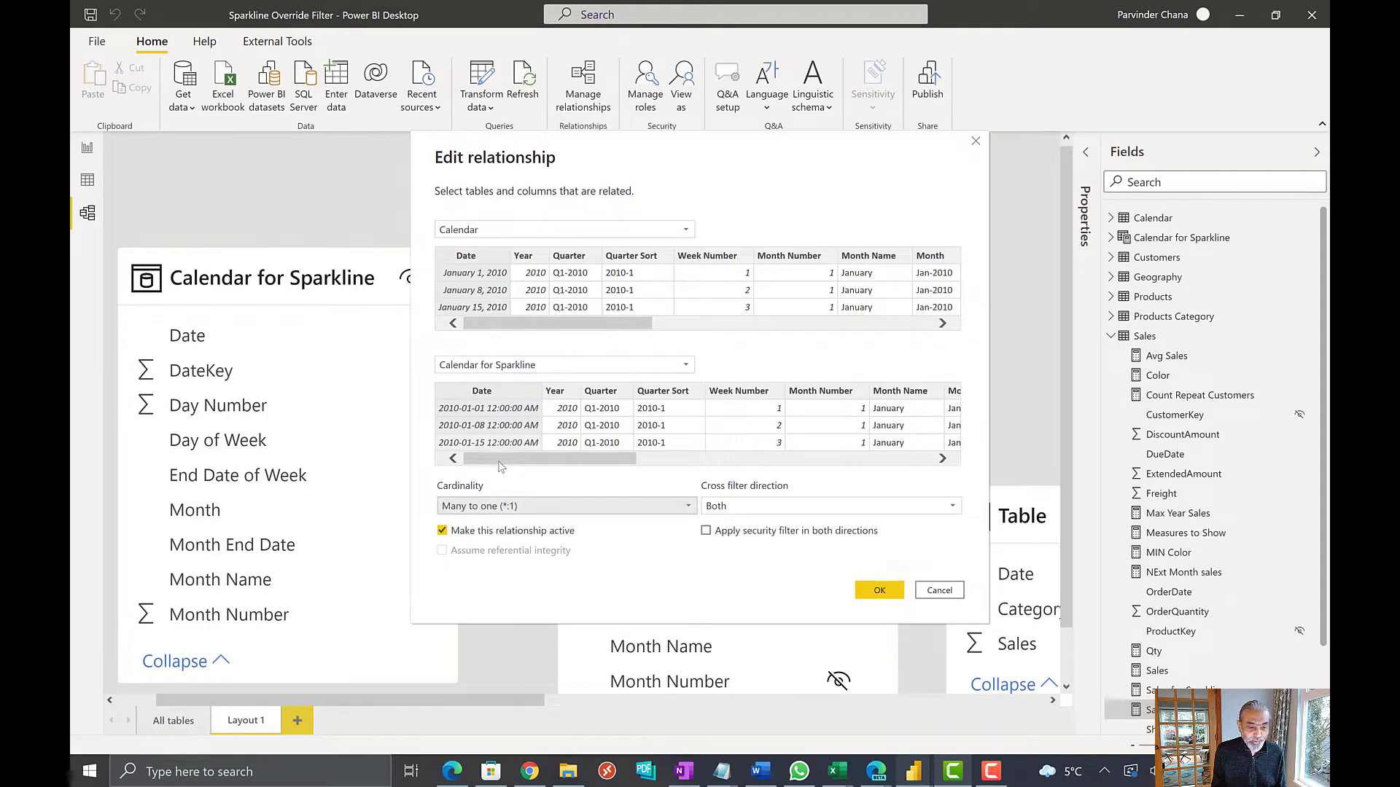
{"action": "left_click", "coordinate": [749, 511]}
{"action": "left_click", "coordinate": [735, 532]}
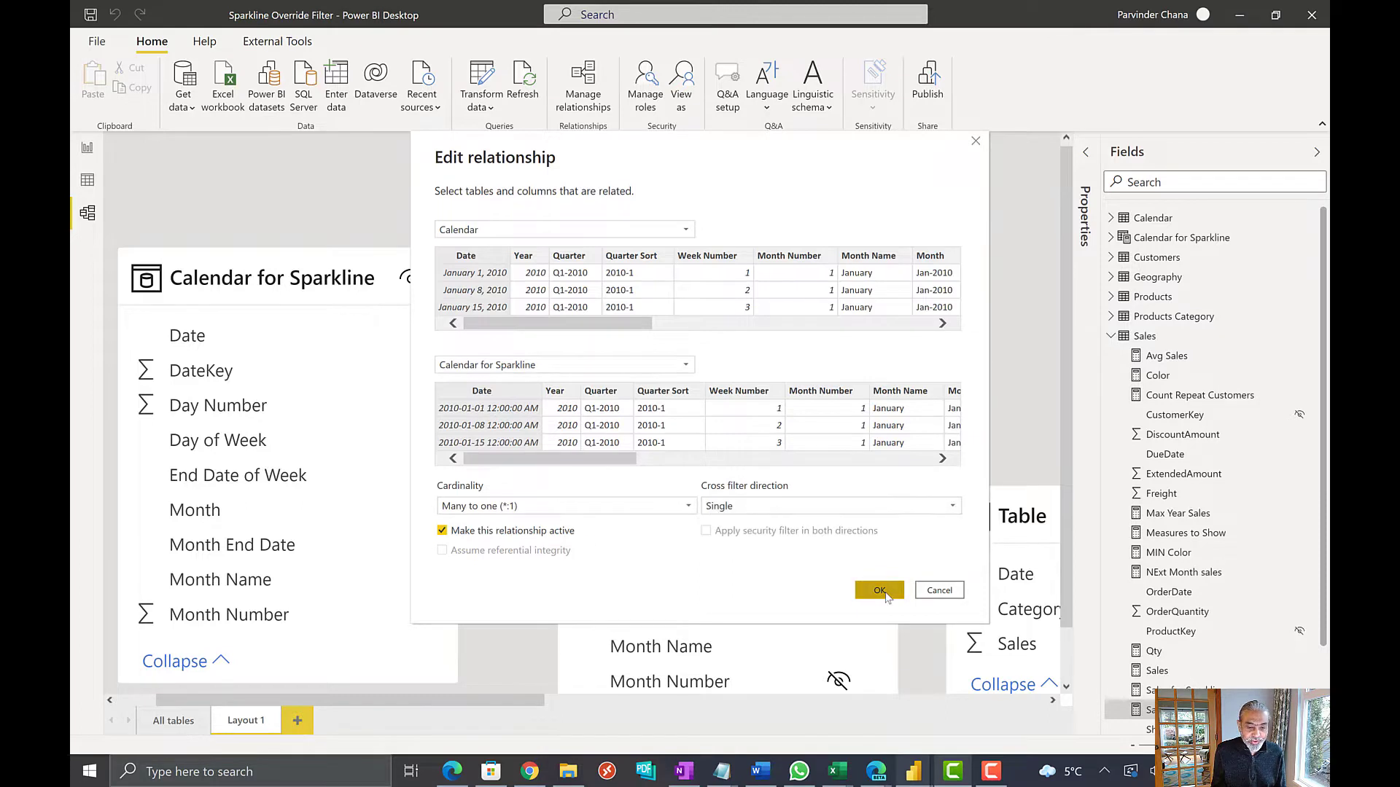
{"action": "left_click", "coordinate": [883, 594]}
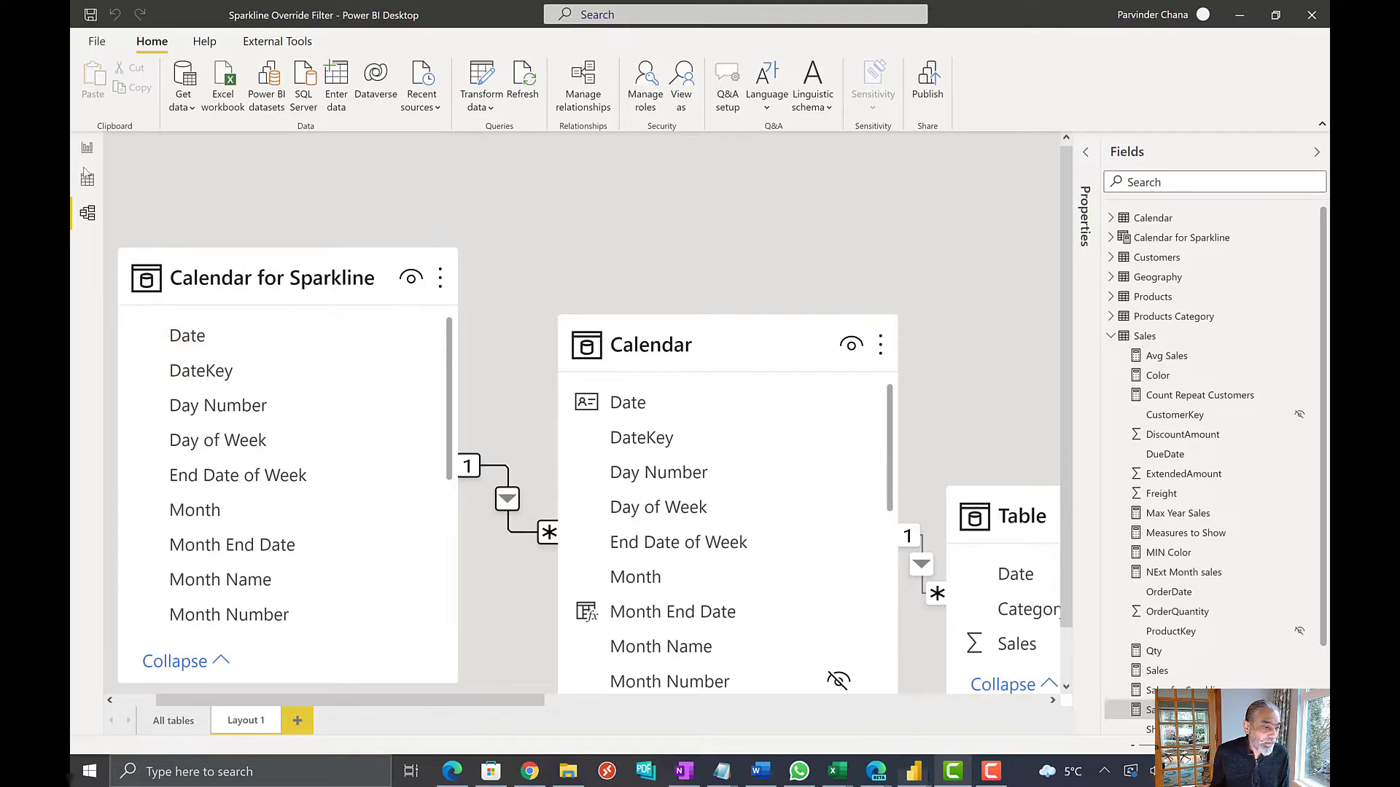
Go to the Sparkline report page and add a new measure to the Sales table
{"action": "left_click", "coordinate": [87, 148]}
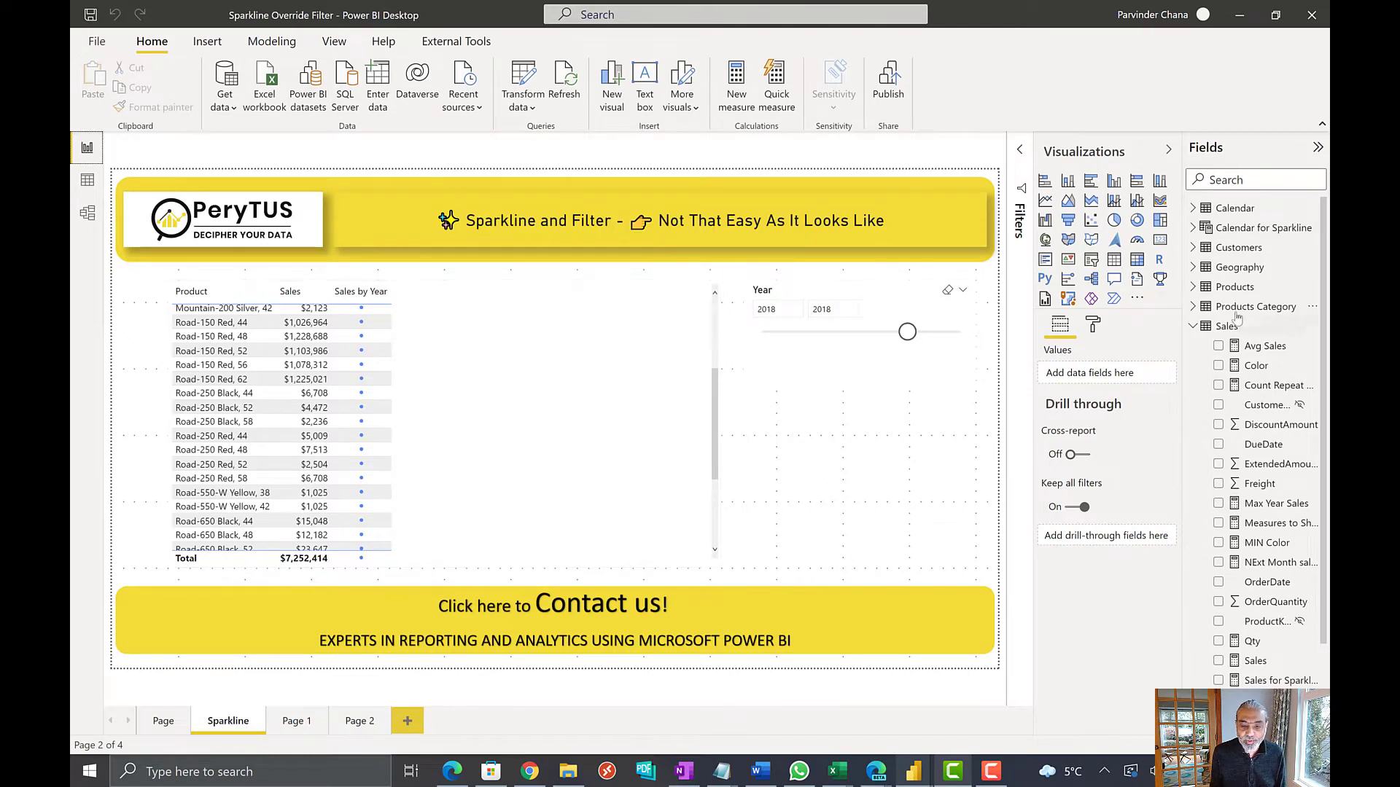
{"action": "left_click", "coordinate": [1310, 331]}
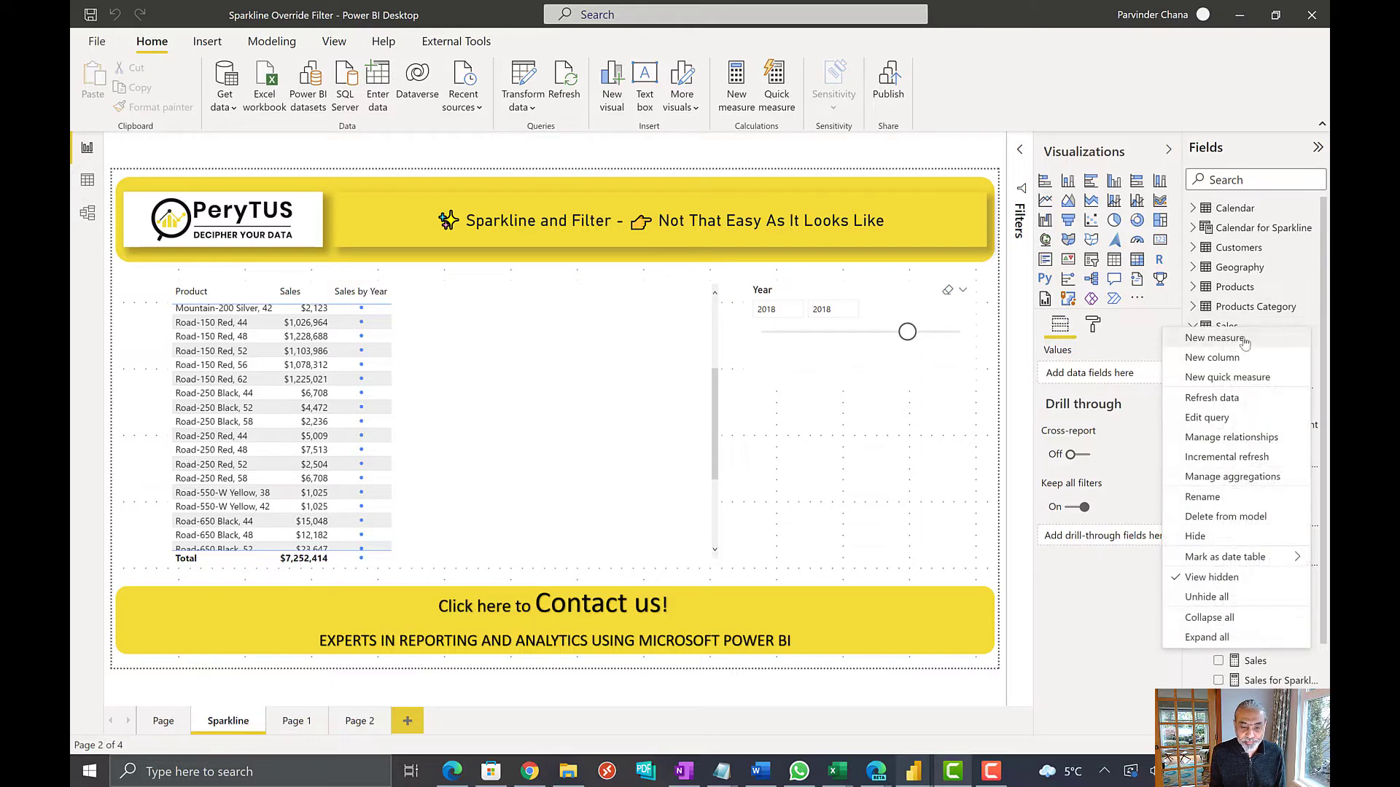
{"action": "left_click", "coordinate": [495, 221]}
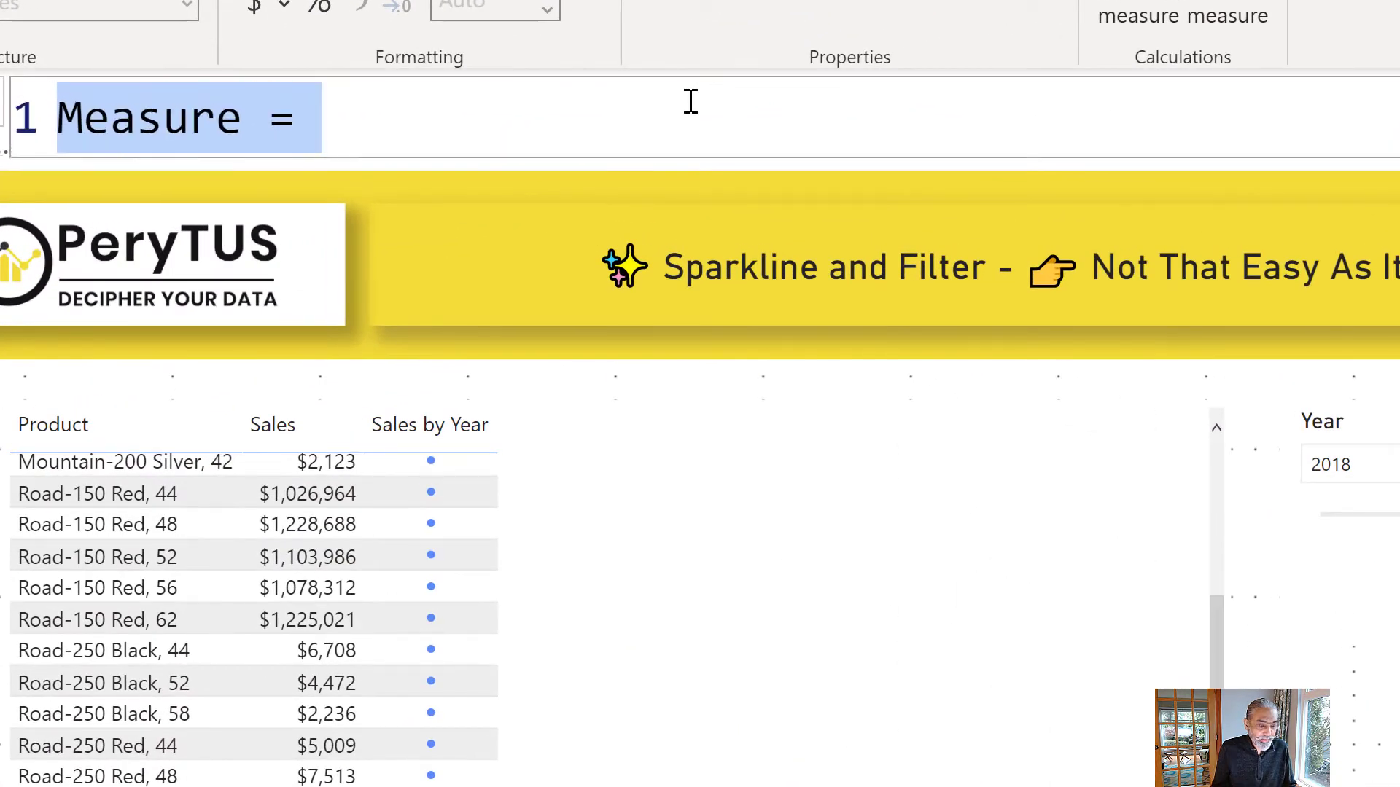
Begin the measure as Sales Sparkline = CALCULATE( with [Sales] as the first argument
{"action": "type", "text": "Sales"}
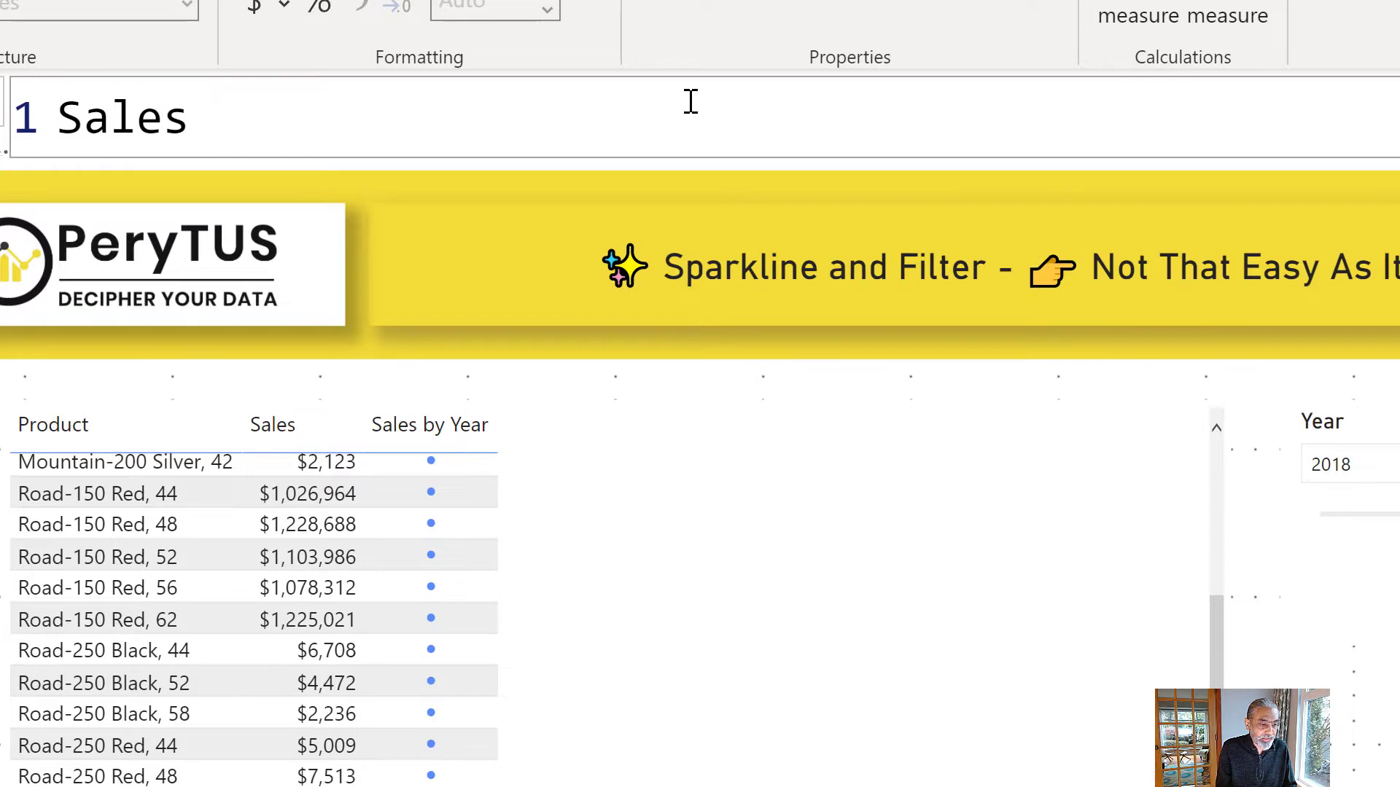
{"action": "type", "text": " Sparkline ="}
{"action": "key", "text": "shift+Return"}
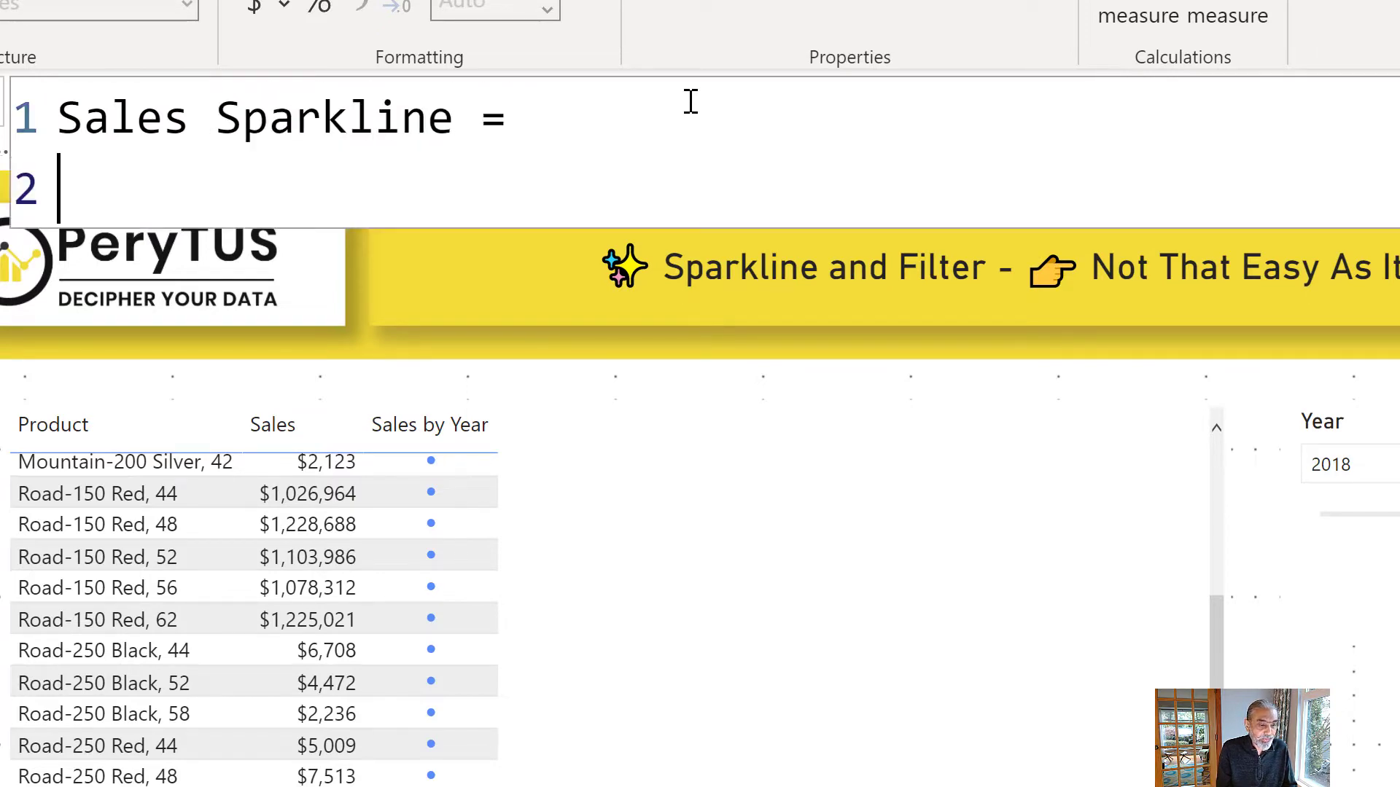
{"action": "type", "text": "CALCULATE ("}
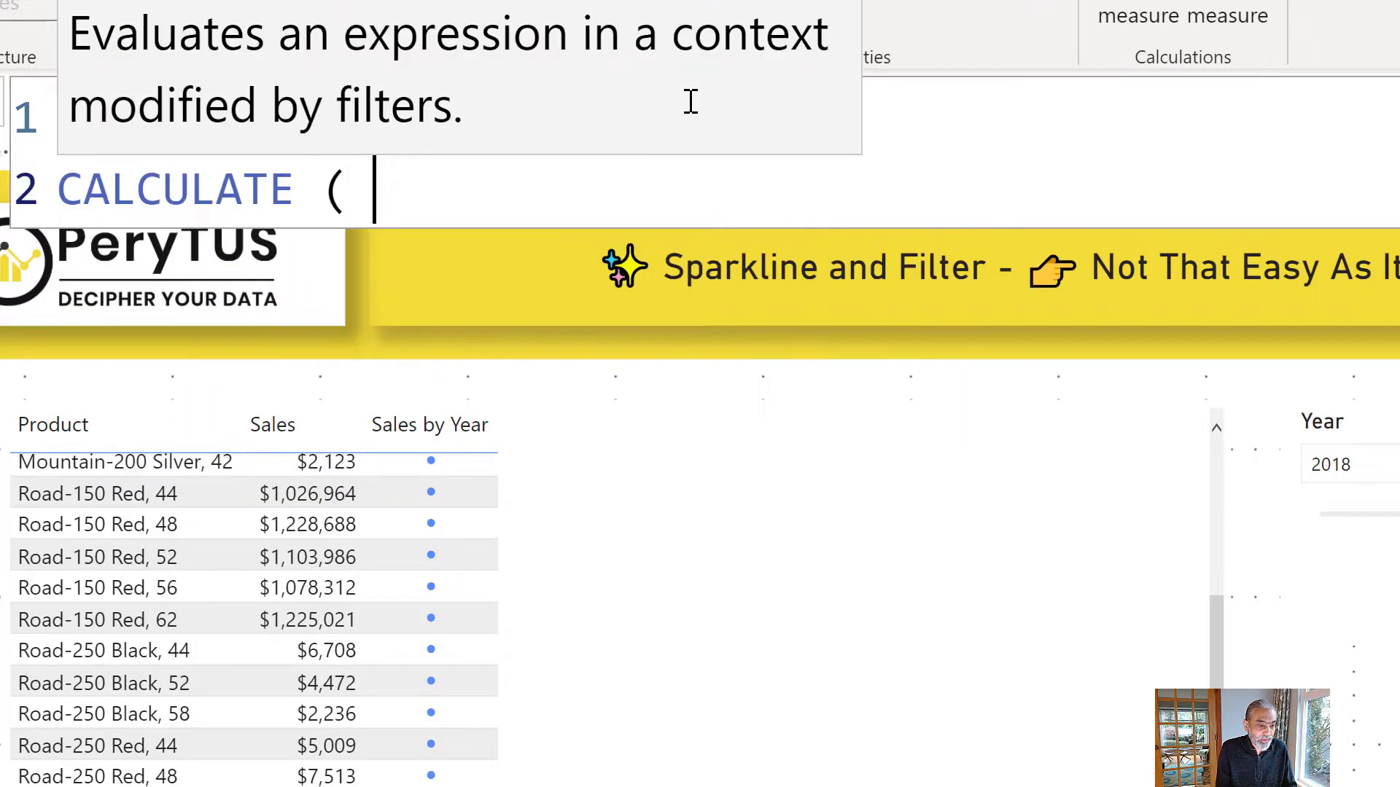
{"action": "key", "text": "shift+Return"}
{"action": "type", "text": "[Sales]"}
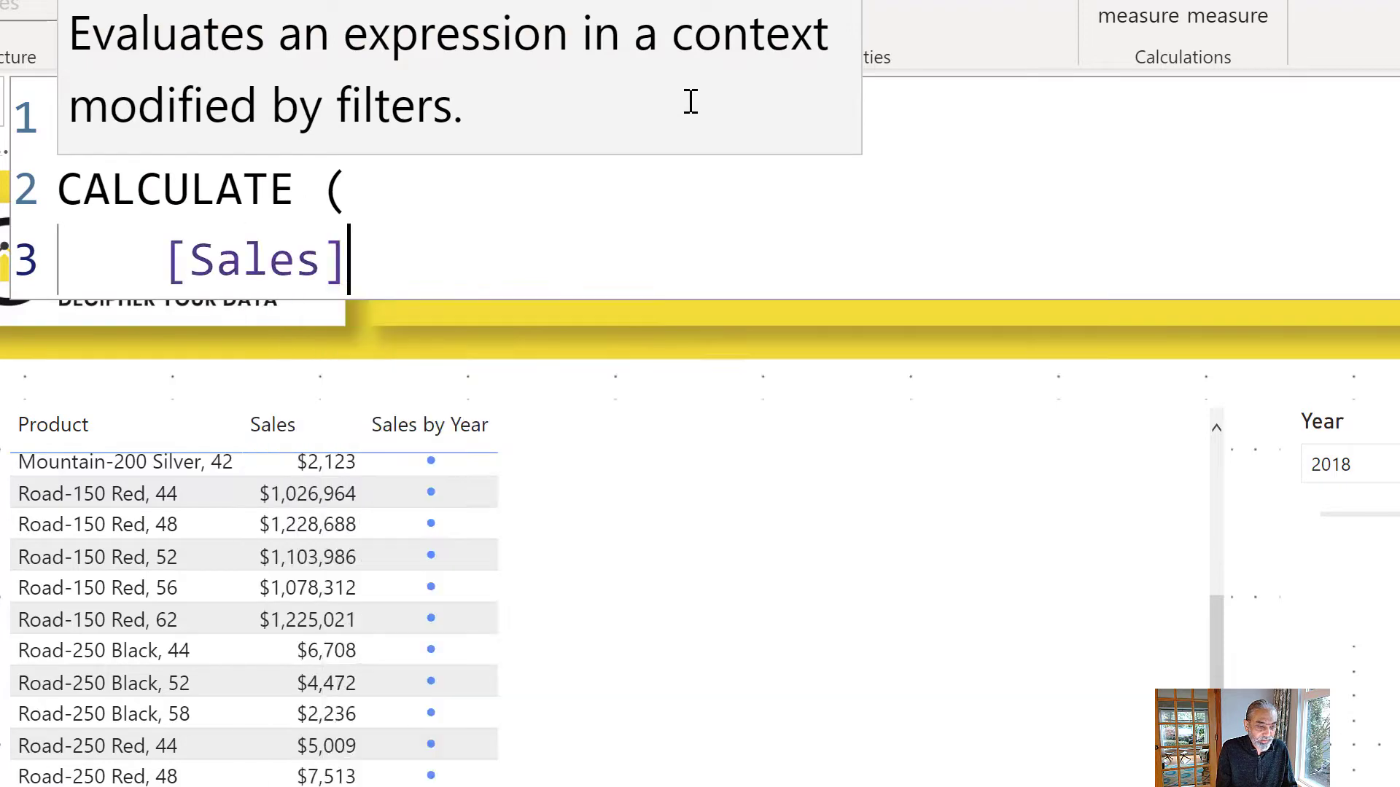
{"action": "type", "text": ","}
Add the REMOVEFILTERS('Calendar') filter argument on a new line
{"action": "key", "text": "shift+Return"}
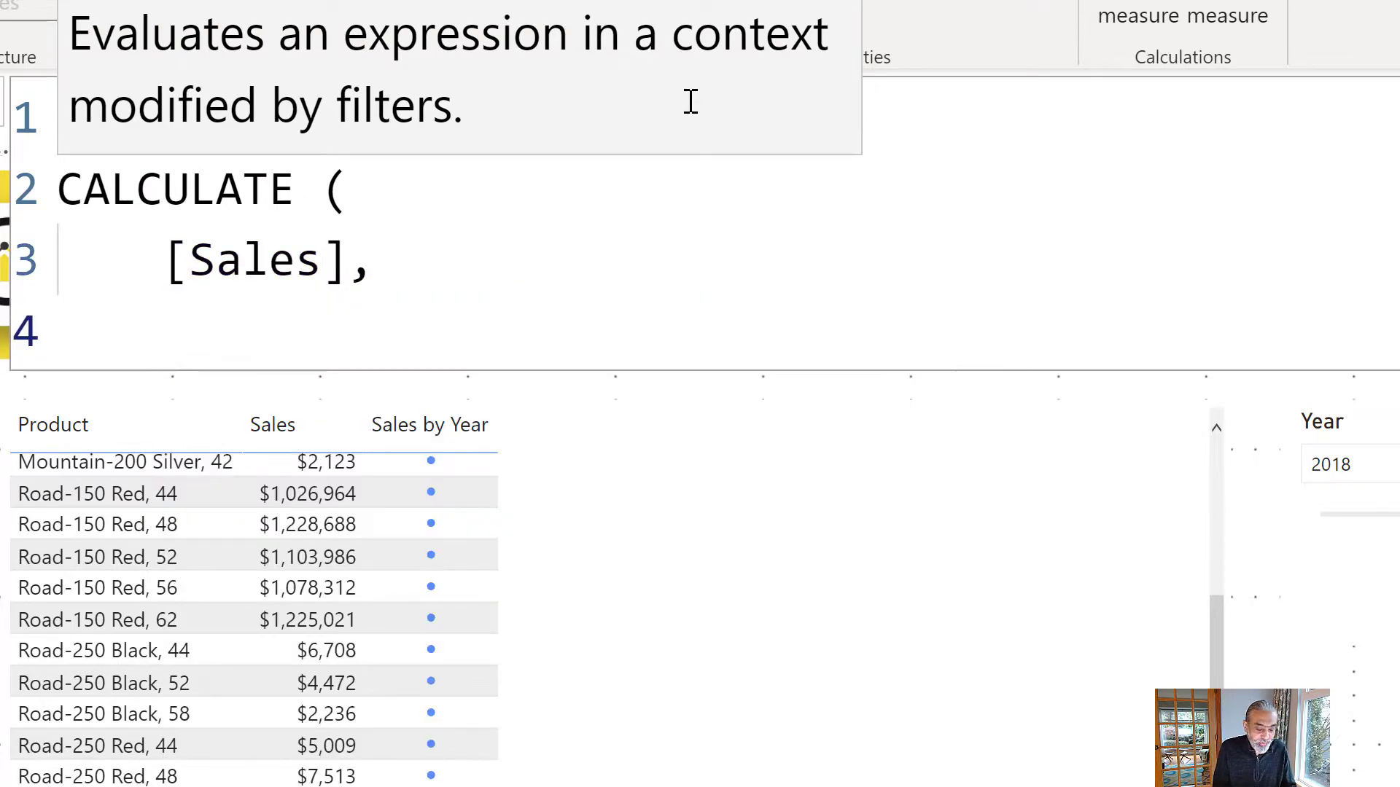
{"action": "type", "text": "REMOV"}
{"action": "key", "text": "Tab"}
{"action": "key", "text": "BackSpace"}
{"action": "type", "text": "( "}
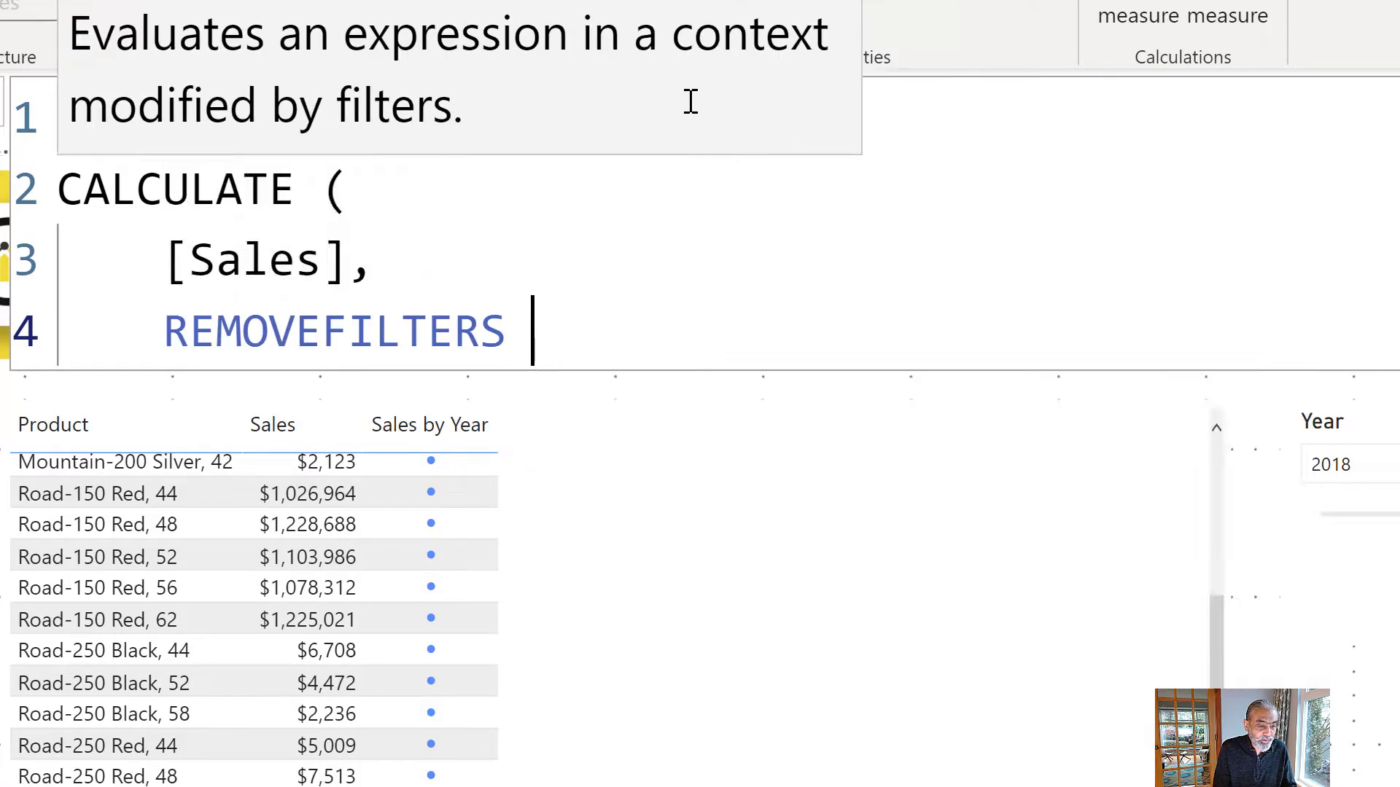
{"action": "type", "text": "'Cal"}
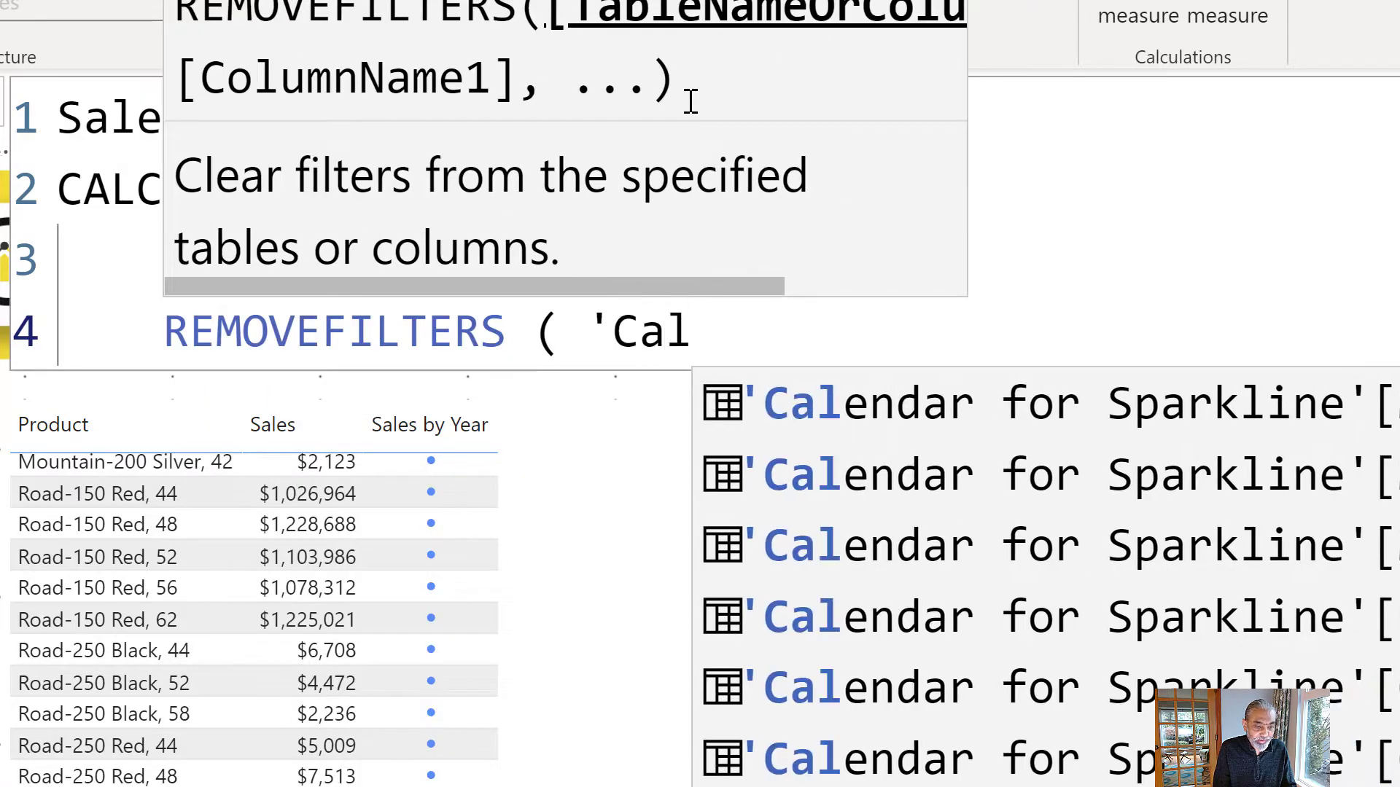
{"action": "type", "text": "endar ),"}
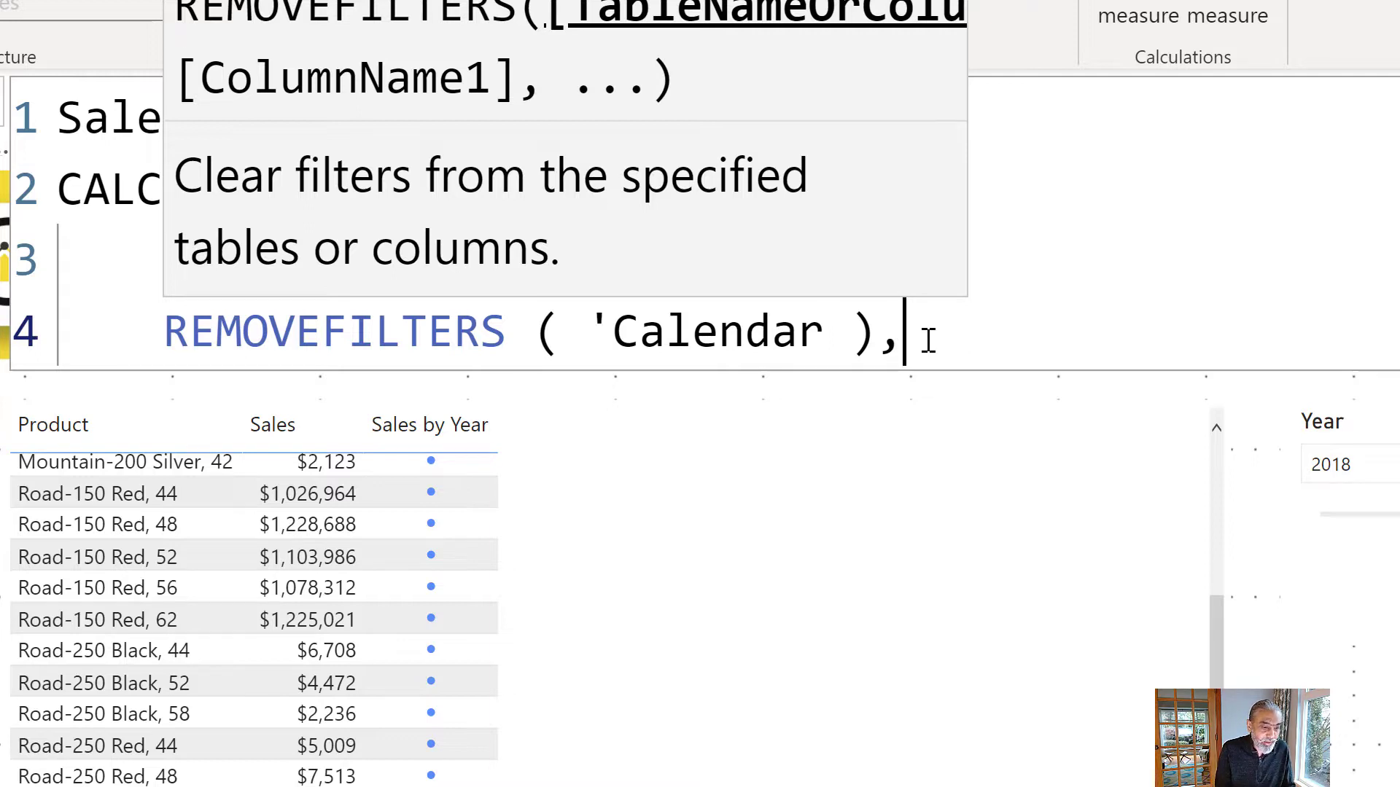
Add a KEEPFILTERS argument starting with 'Calendar For on its own line
{"action": "key", "text": "shift+Return"}
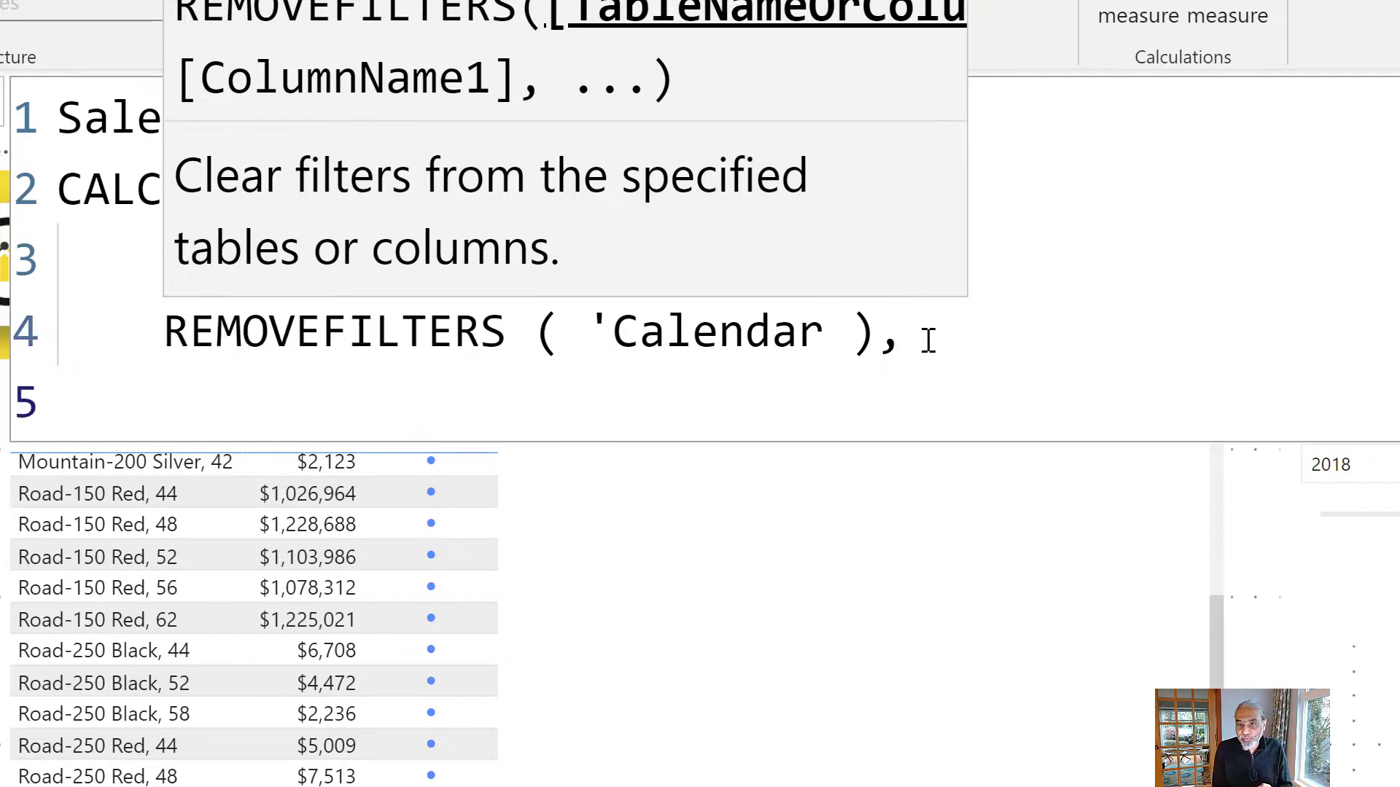
{"action": "type", "text": "KEEPFILTERS ("}
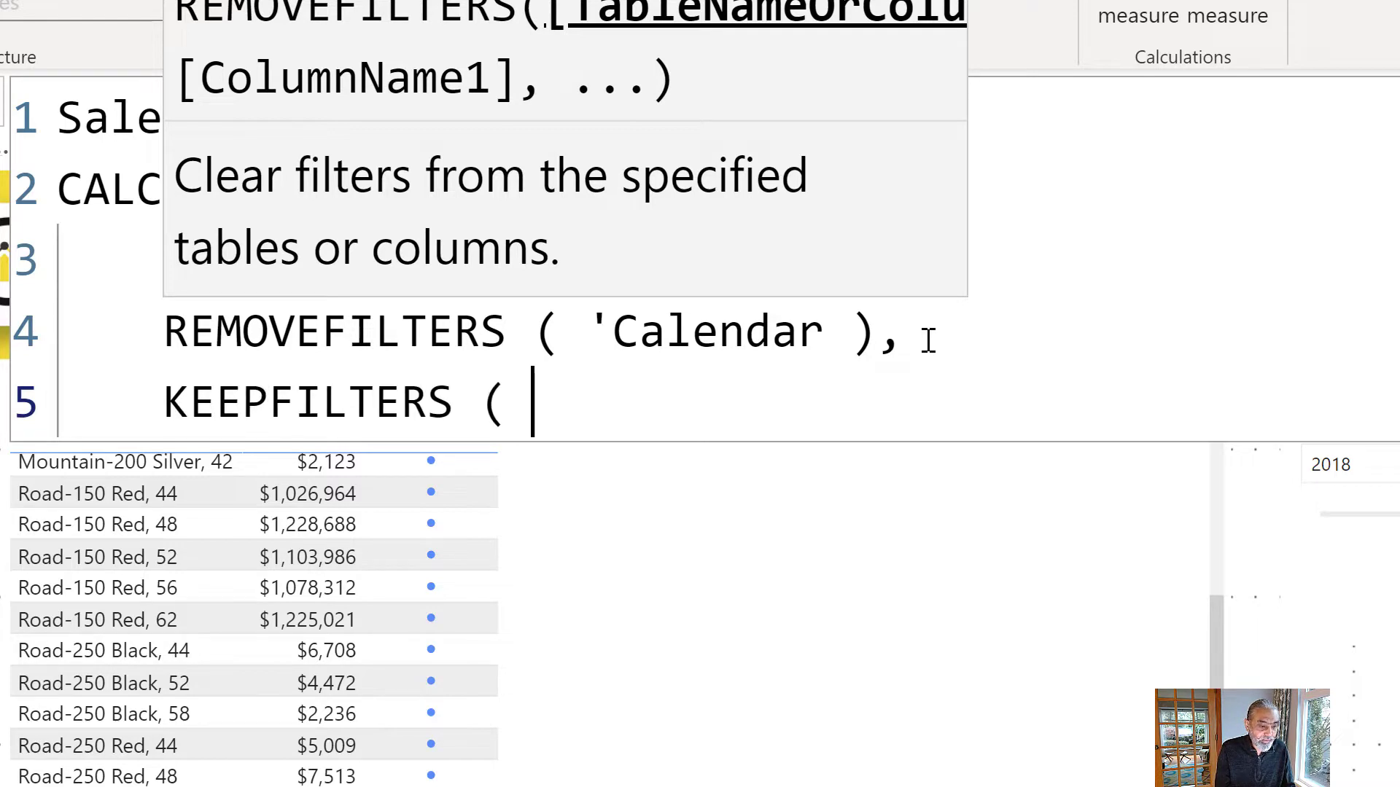
{"action": "key", "text": "shift+Return"}
{"action": "type", "text": "'Calendar"}
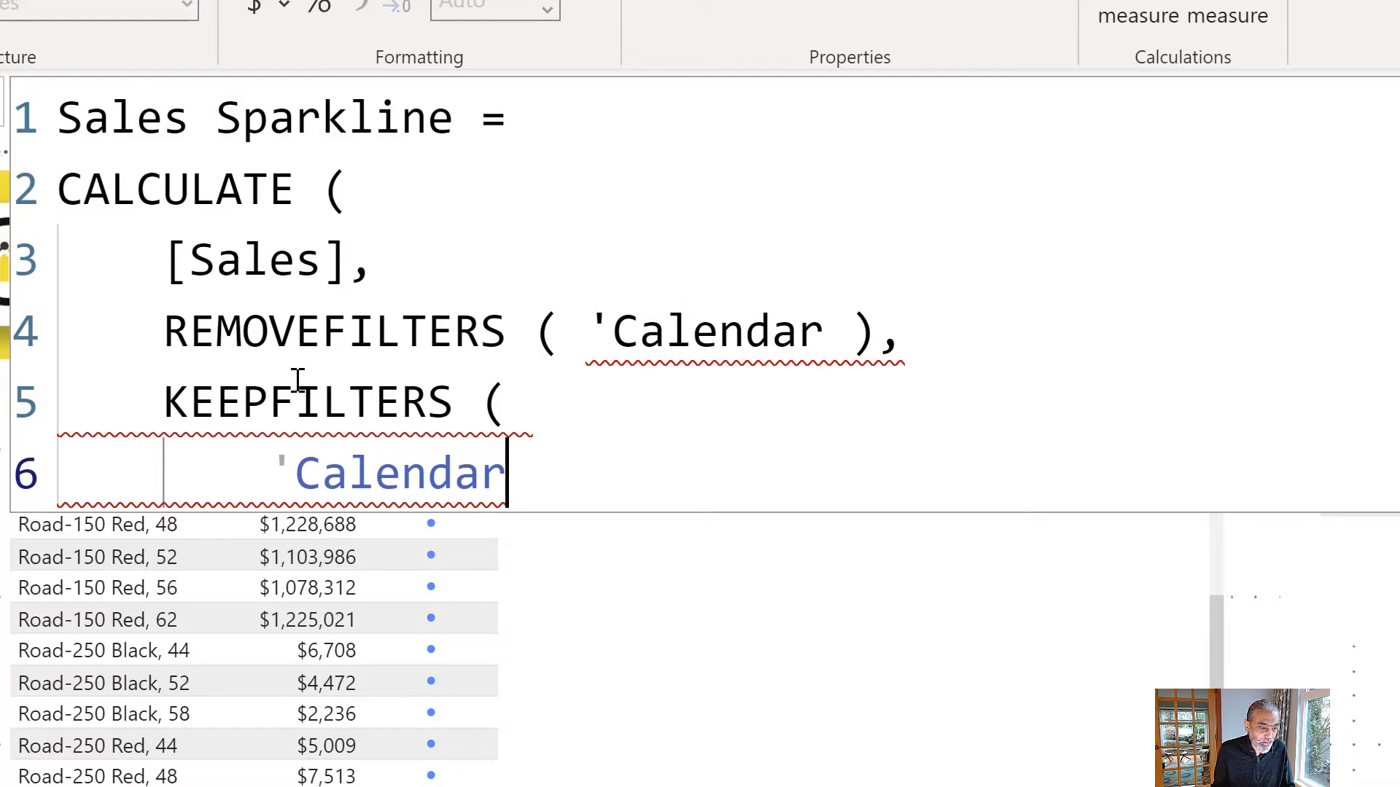
{"action": "mouse_move", "coordinate": [334, 407]}
{"action": "type", "text": "For"}
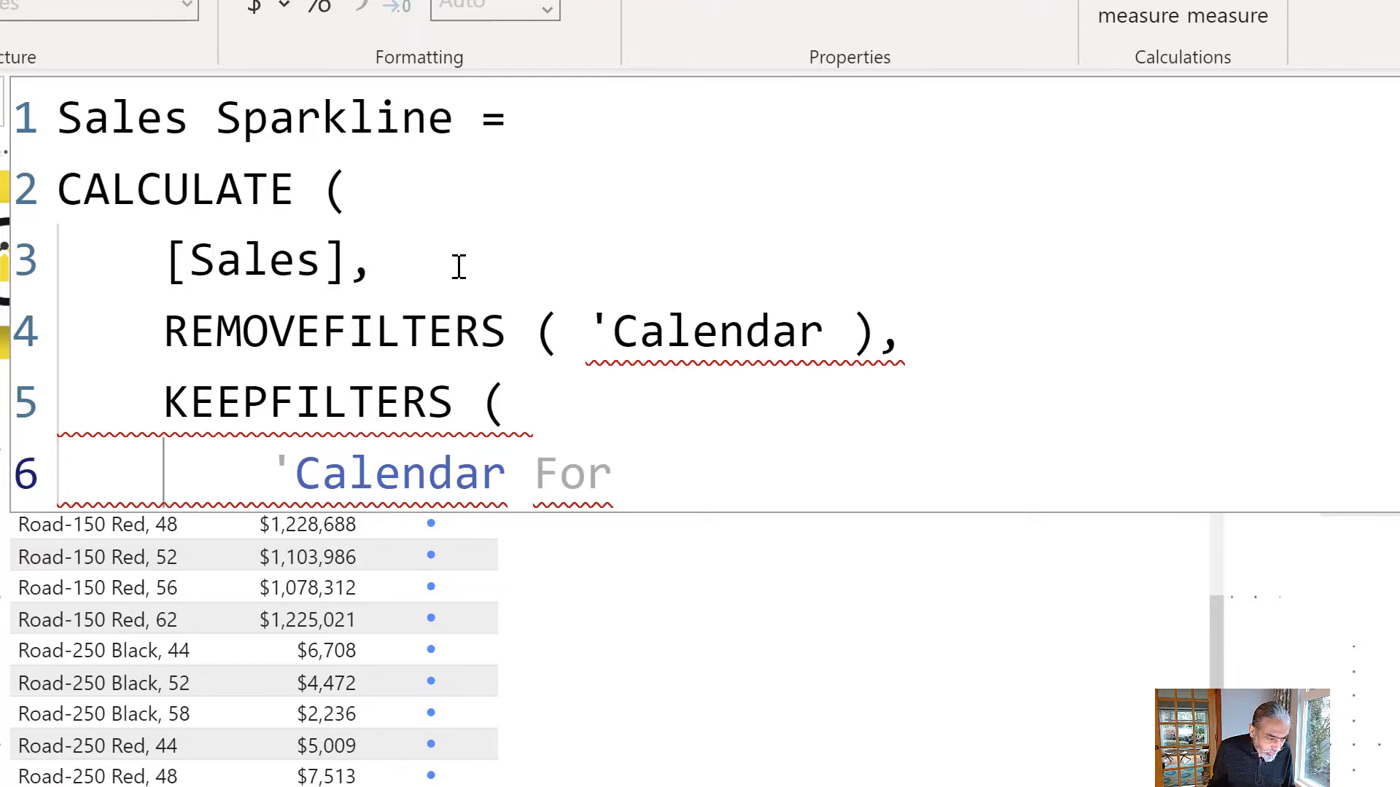
{"action": "left_click", "coordinate": [432, 264]}
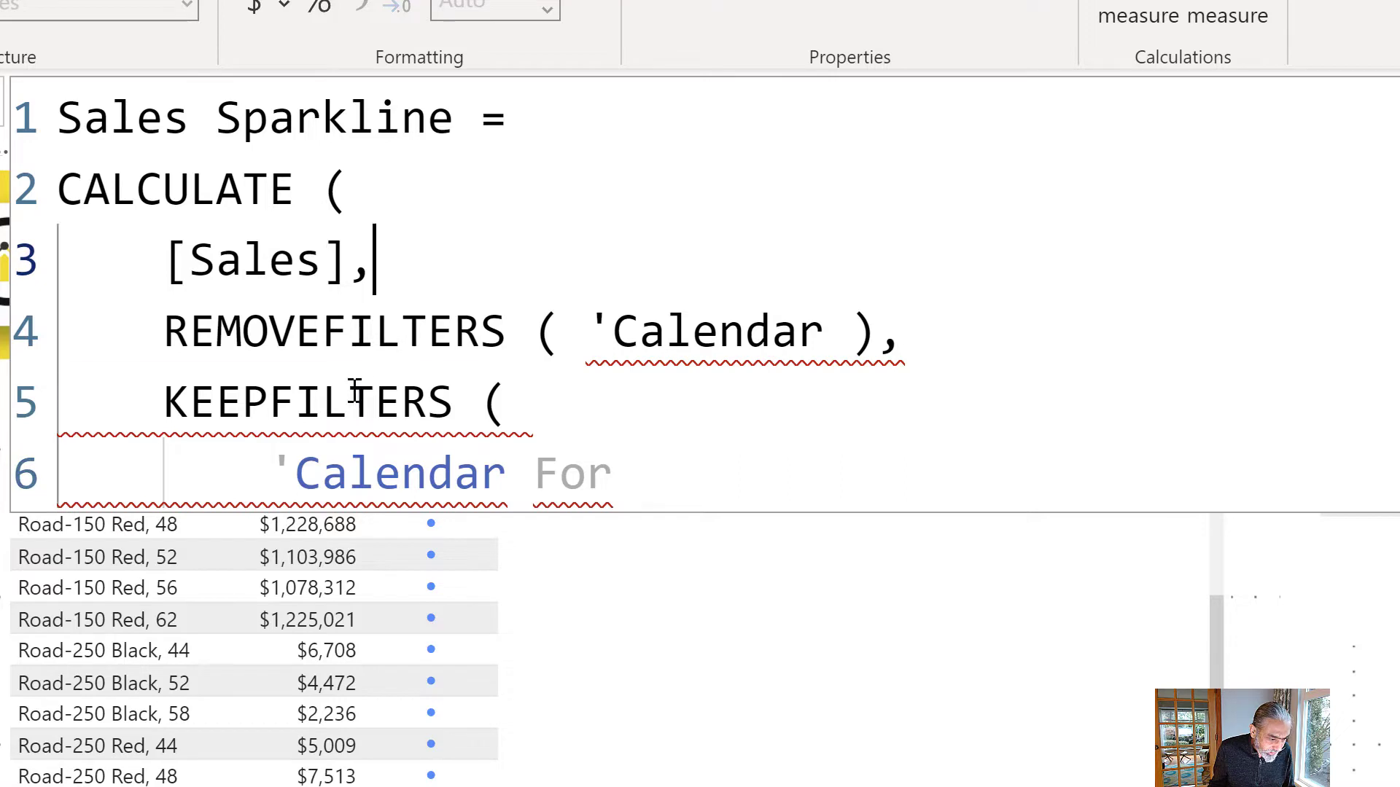
{"action": "left_click", "coordinate": [518, 409]}
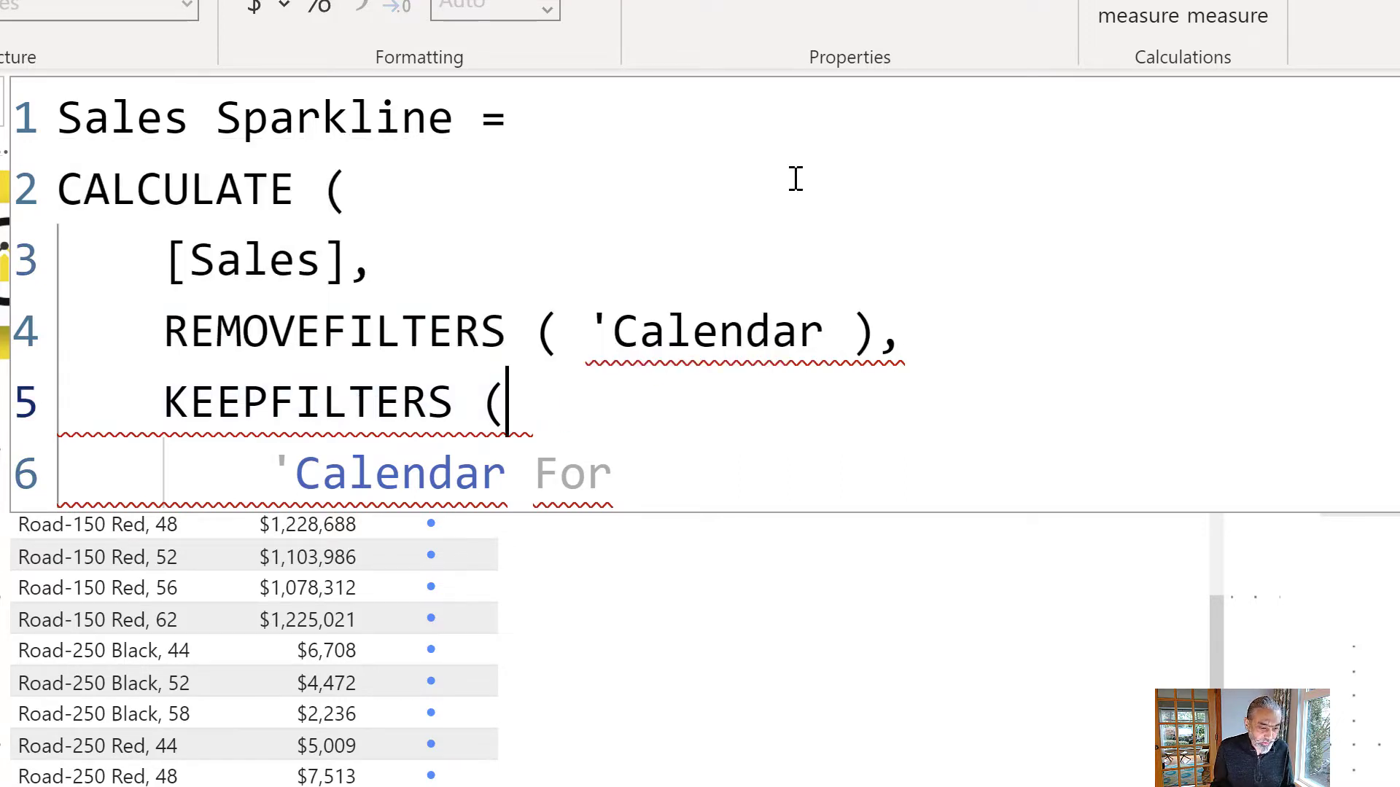
Close the 'Calendar' quote and complete the table name as 'Calendar For Sparkline'
{"action": "left_click", "coordinate": [832, 341]}
{"action": "mouse_move", "coordinate": [833, 347]}
{"action": "type", "text": "'"}
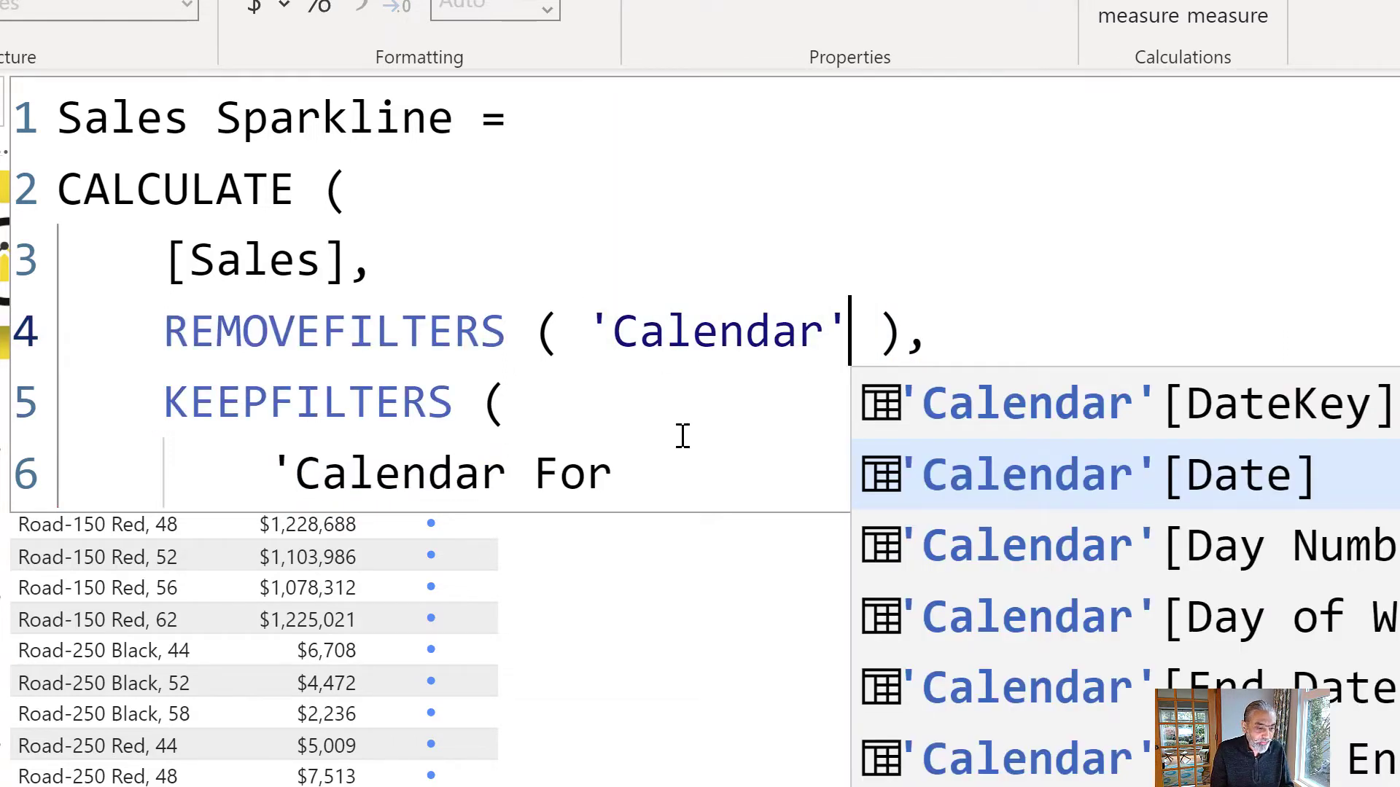
{"action": "left_click", "coordinate": [672, 459]}
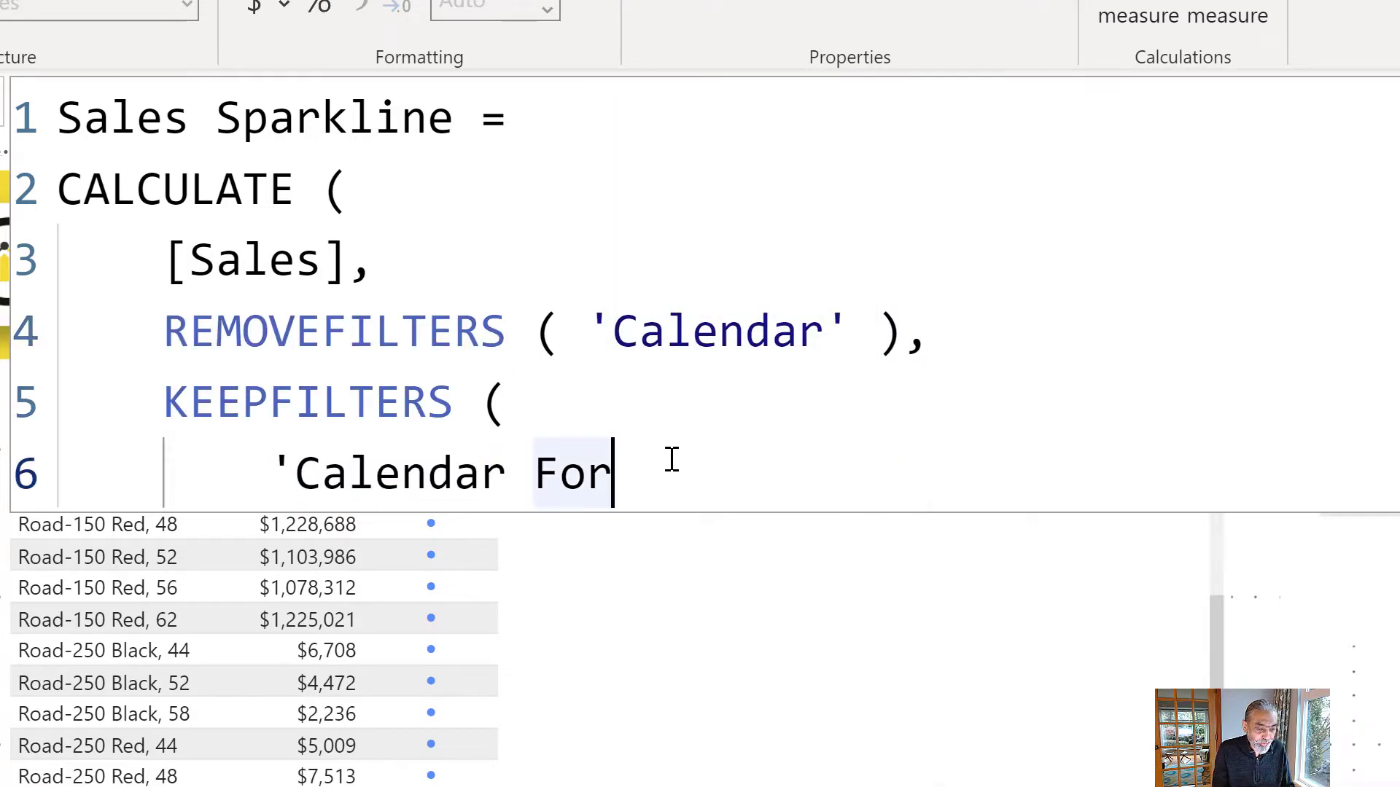
{"action": "type", "text": "Sparkline"}
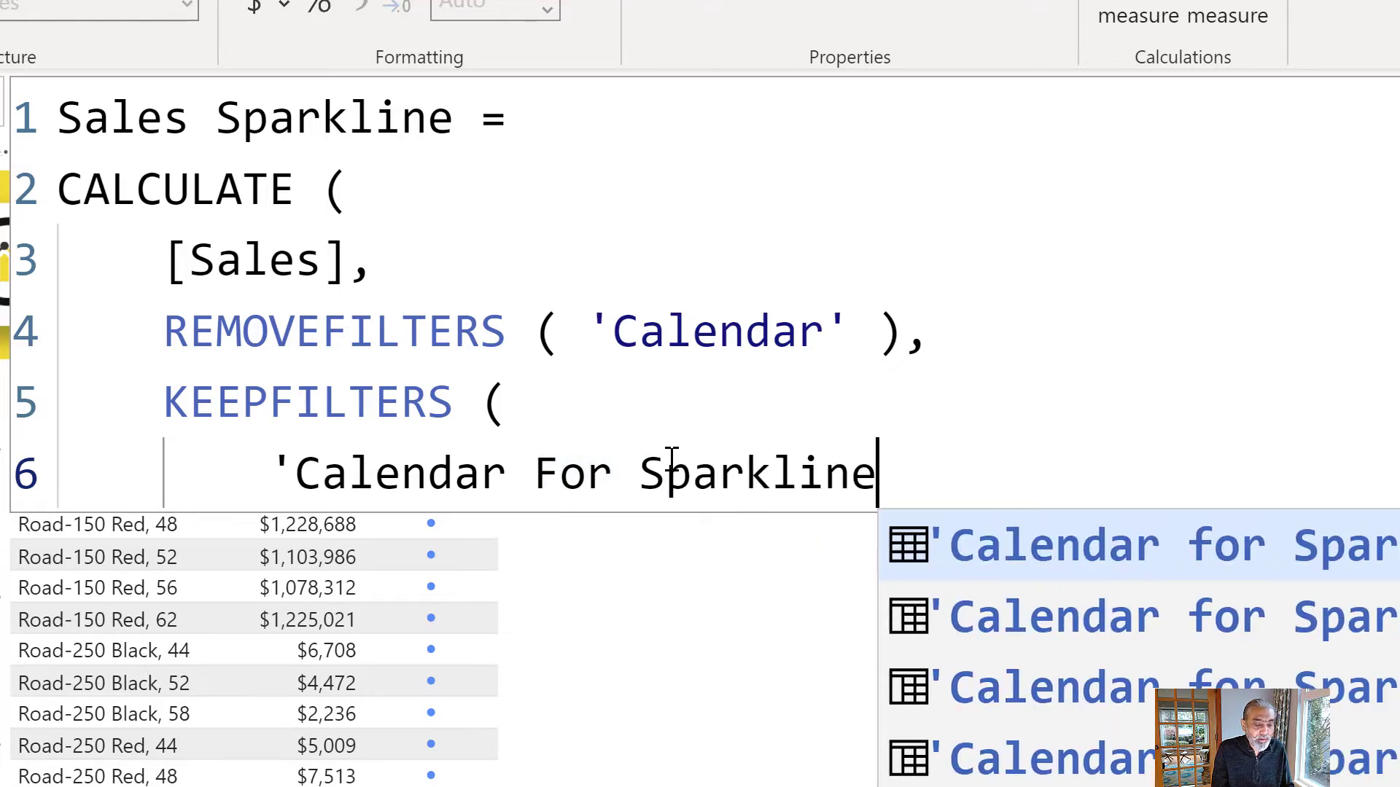
{"action": "type", "text": "' )"}
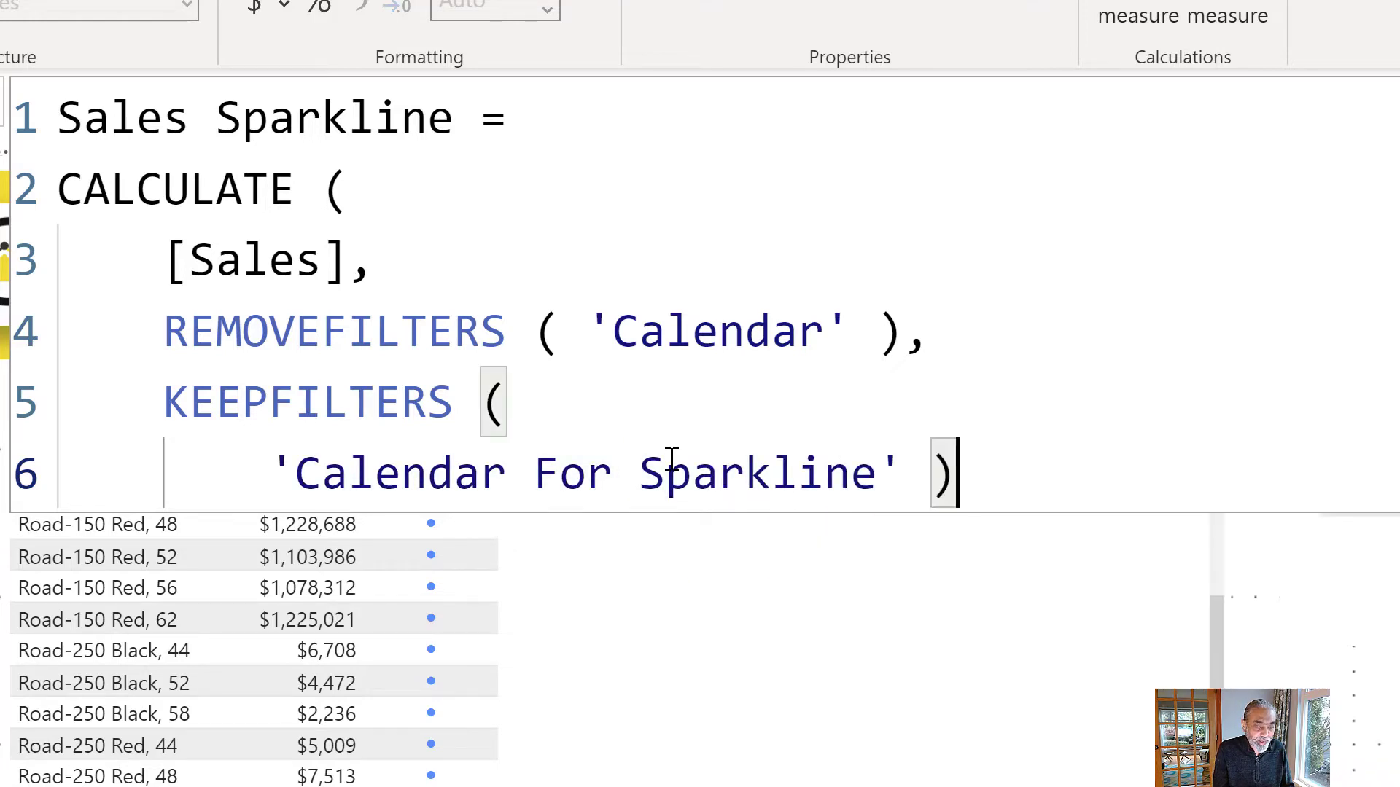
Place the KEEPFILTERS and CALCULATE closing parentheses on their own aligned lines
{"action": "key", "text": "Left"}
{"action": "key", "text": "Return"}
{"action": "key", "text": "shift+Tab"}
{"action": "key", "text": "End"}
{"action": "key", "text": "Return"}
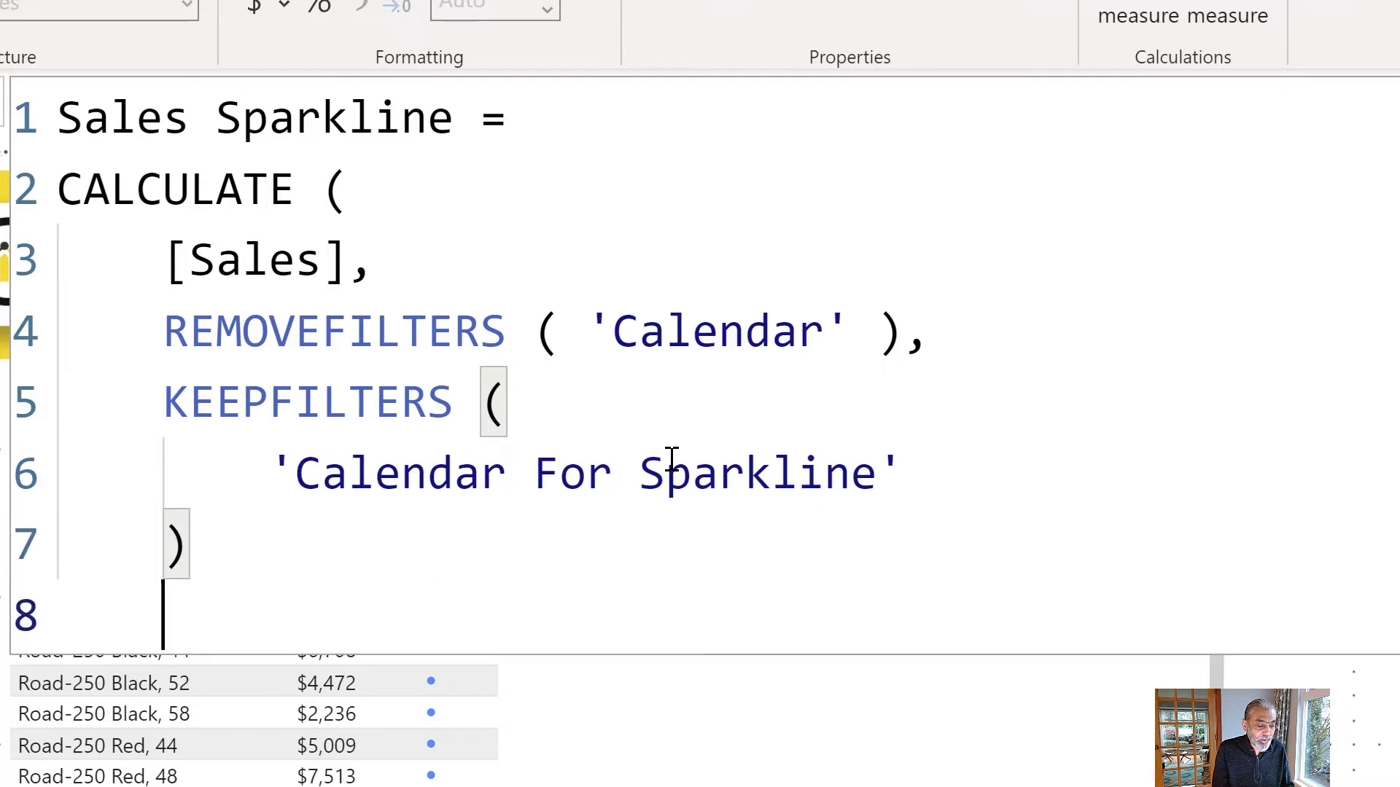
{"action": "key", "text": "shift+Tab"}
{"action": "type", "text": ")"}
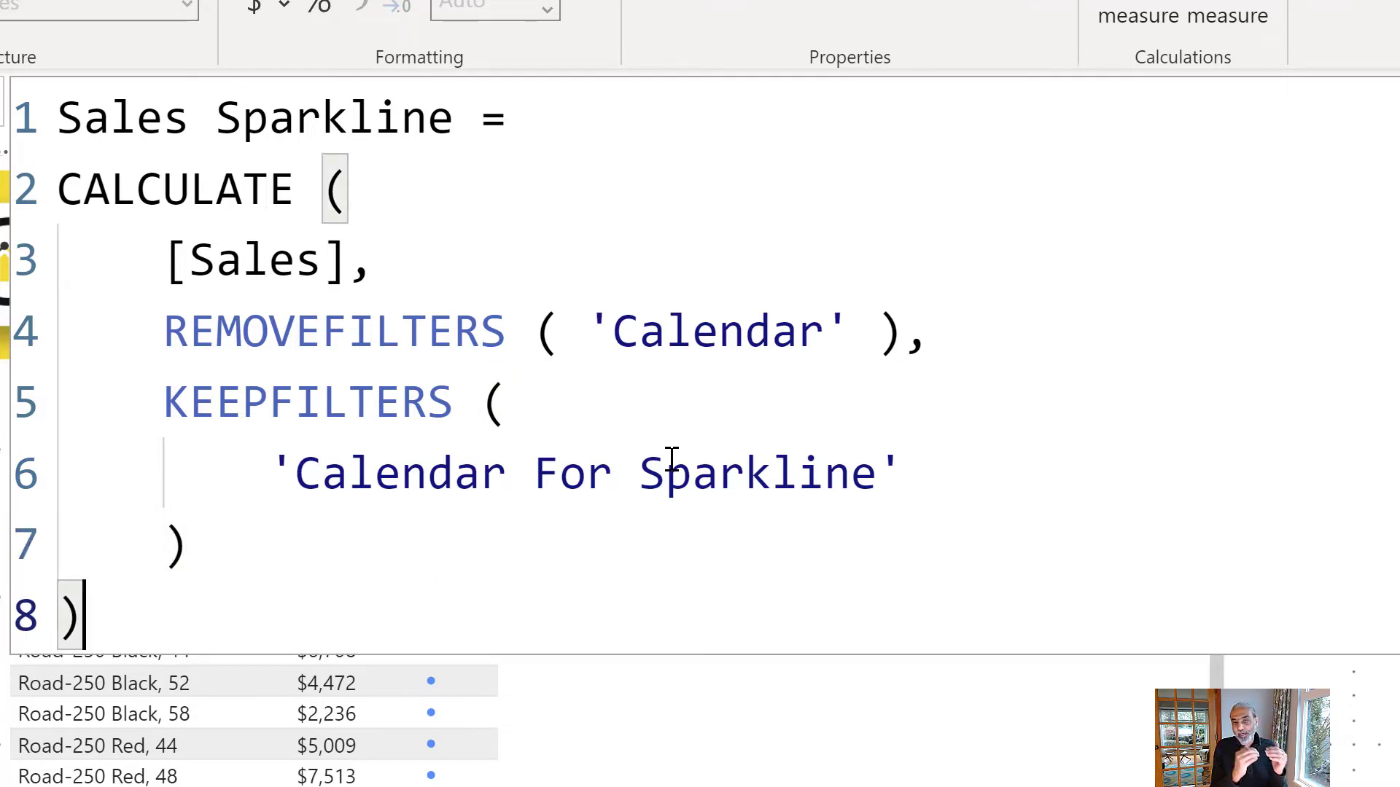
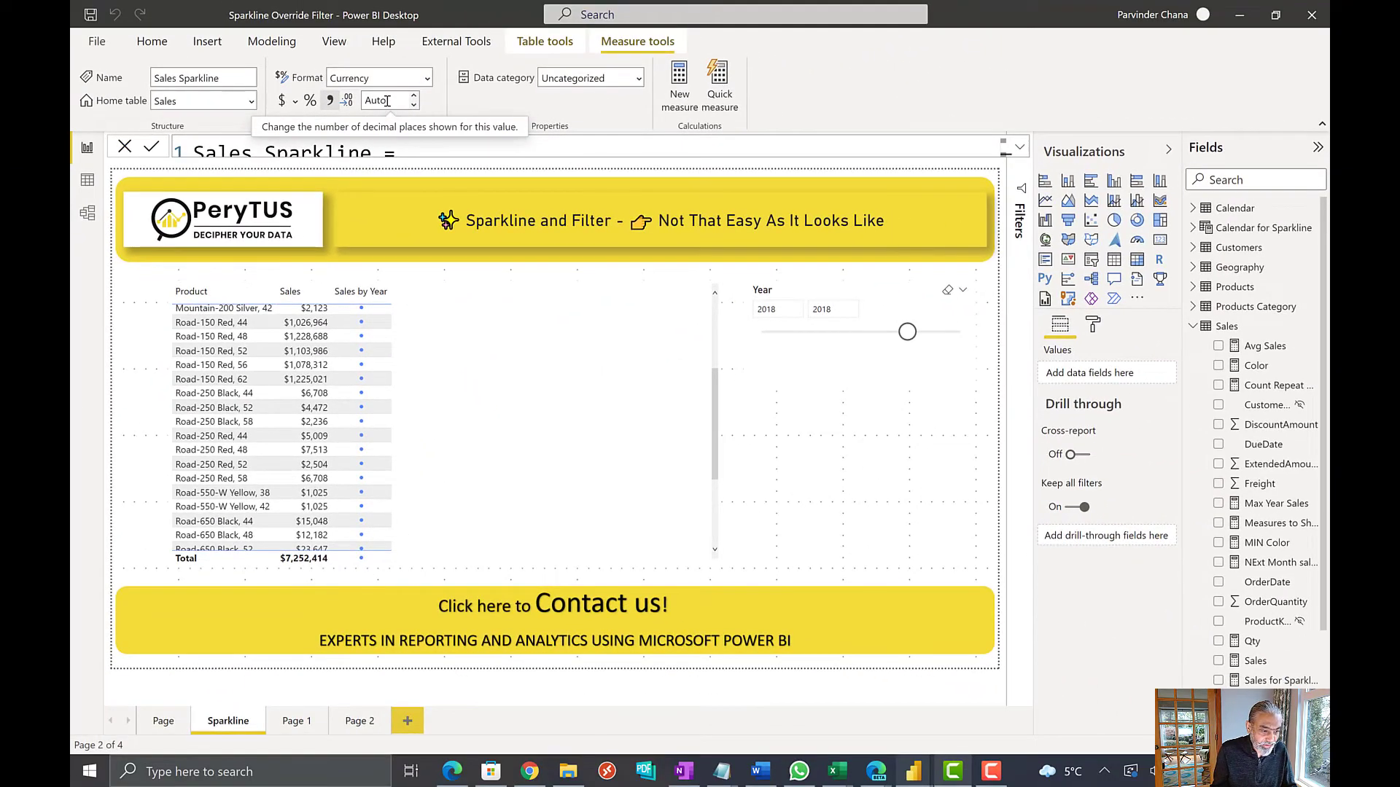
Set the Sales Sparkline measure to 0 decimal places
{"action": "left_click", "coordinate": [387, 100]}
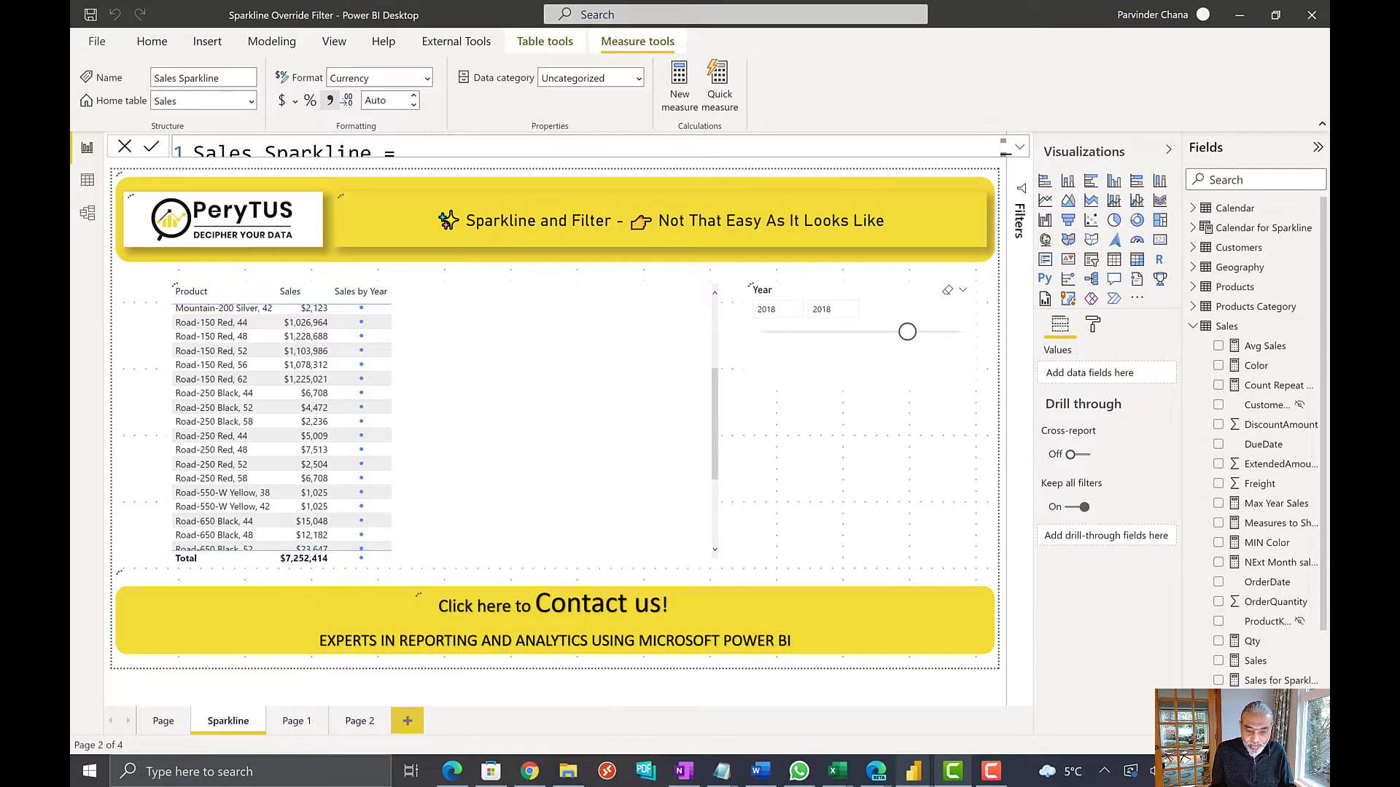
{"action": "double_click", "coordinate": [375, 101]}
{"action": "key", "text": "Return"}
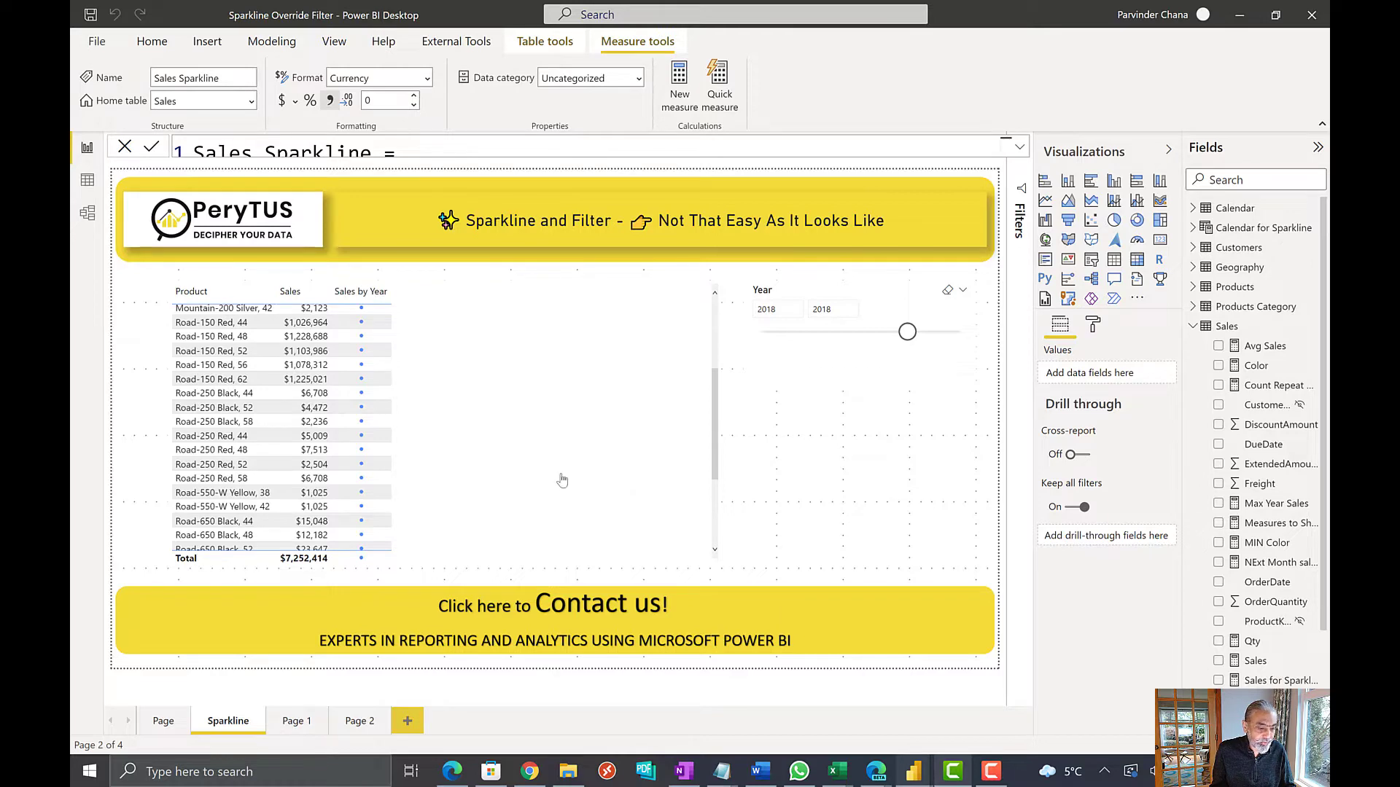
Add Sales Sparkline to the product sales table's Values and start editing the Year slicer's start year
{"action": "left_click", "coordinate": [562, 480]}
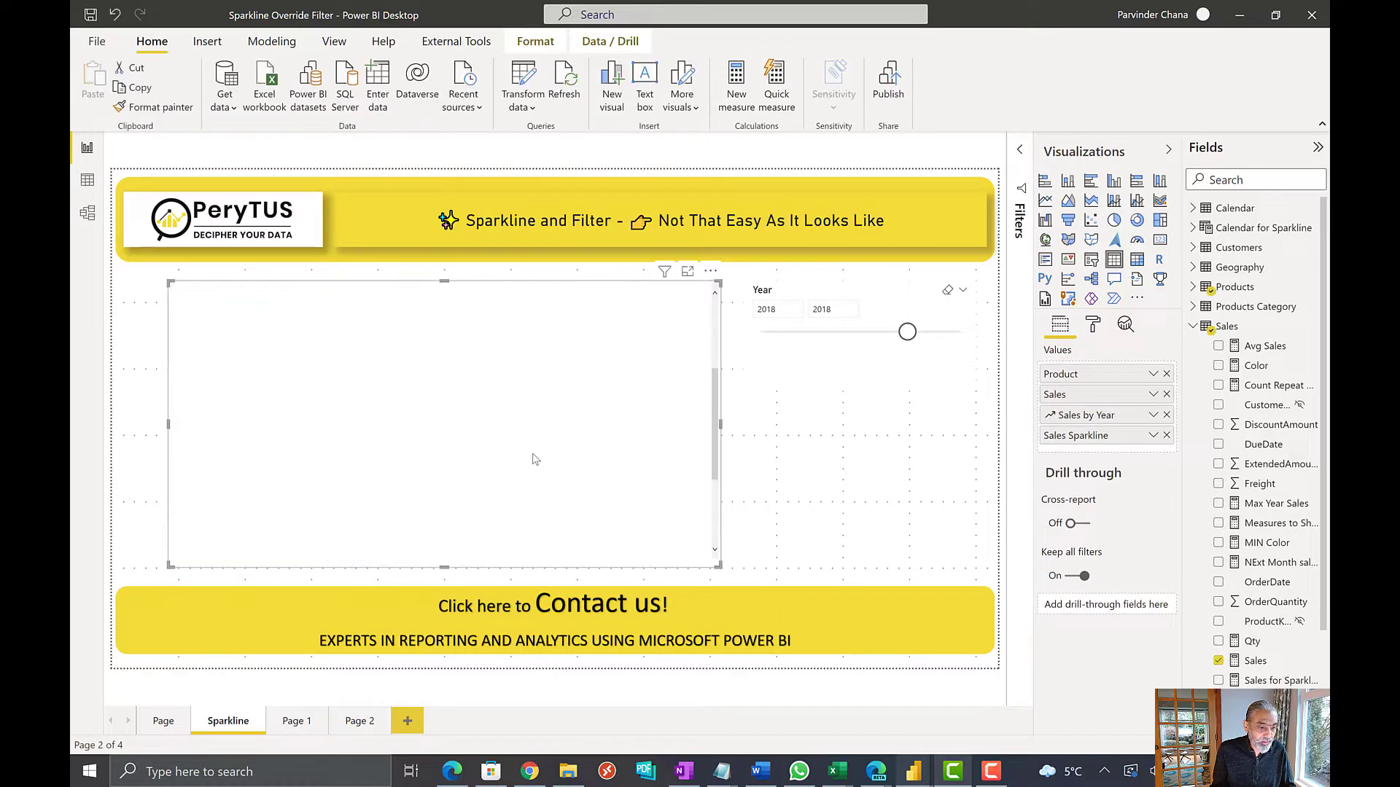
{"action": "scroll", "coordinate": [533, 459], "scroll_direction": "up", "scroll_amount": 2}
{"action": "scroll", "coordinate": [510, 466], "scroll_direction": "up", "scroll_amount": 6}
{"action": "scroll", "coordinate": [318, 397], "scroll_direction": "up", "scroll_amount": 4}
{"action": "scroll", "coordinate": [355, 446], "scroll_direction": "down", "scroll_amount": 4}
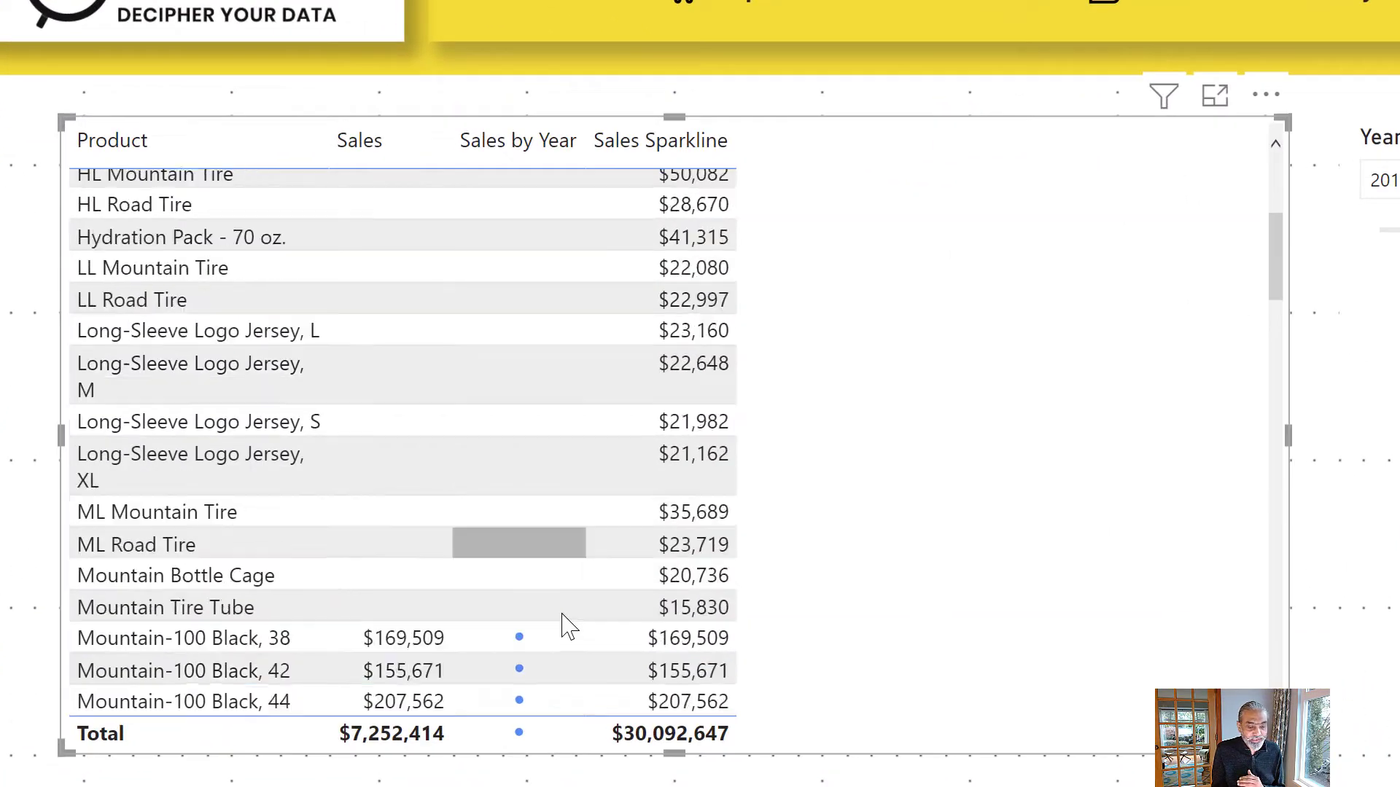
{"action": "scroll", "coordinate": [567, 625], "scroll_direction": "down", "scroll_amount": 2}
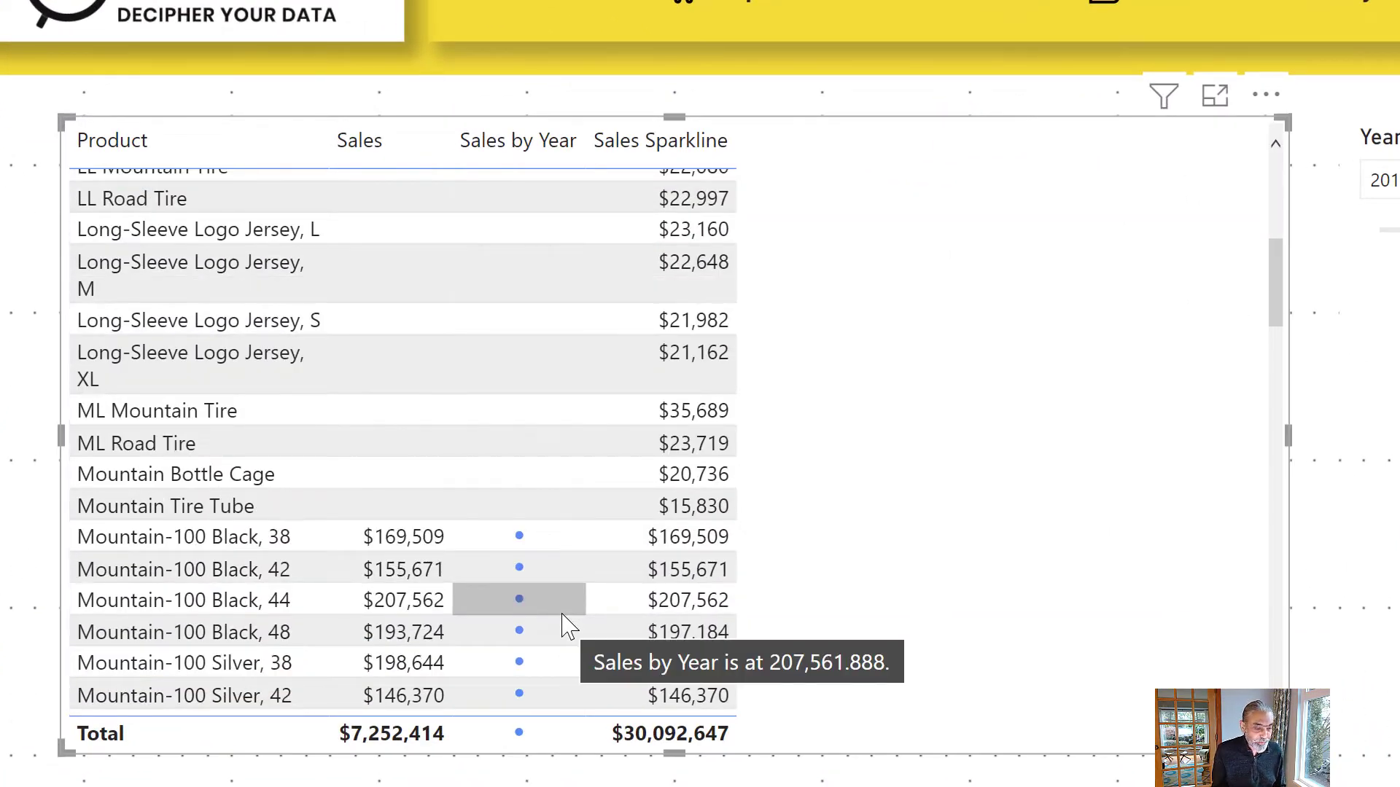
{"action": "scroll", "coordinate": [634, 592], "scroll_direction": "down", "scroll_amount": 5}
{"action": "scroll", "coordinate": [634, 592], "scroll_direction": "down", "scroll_amount": 3}
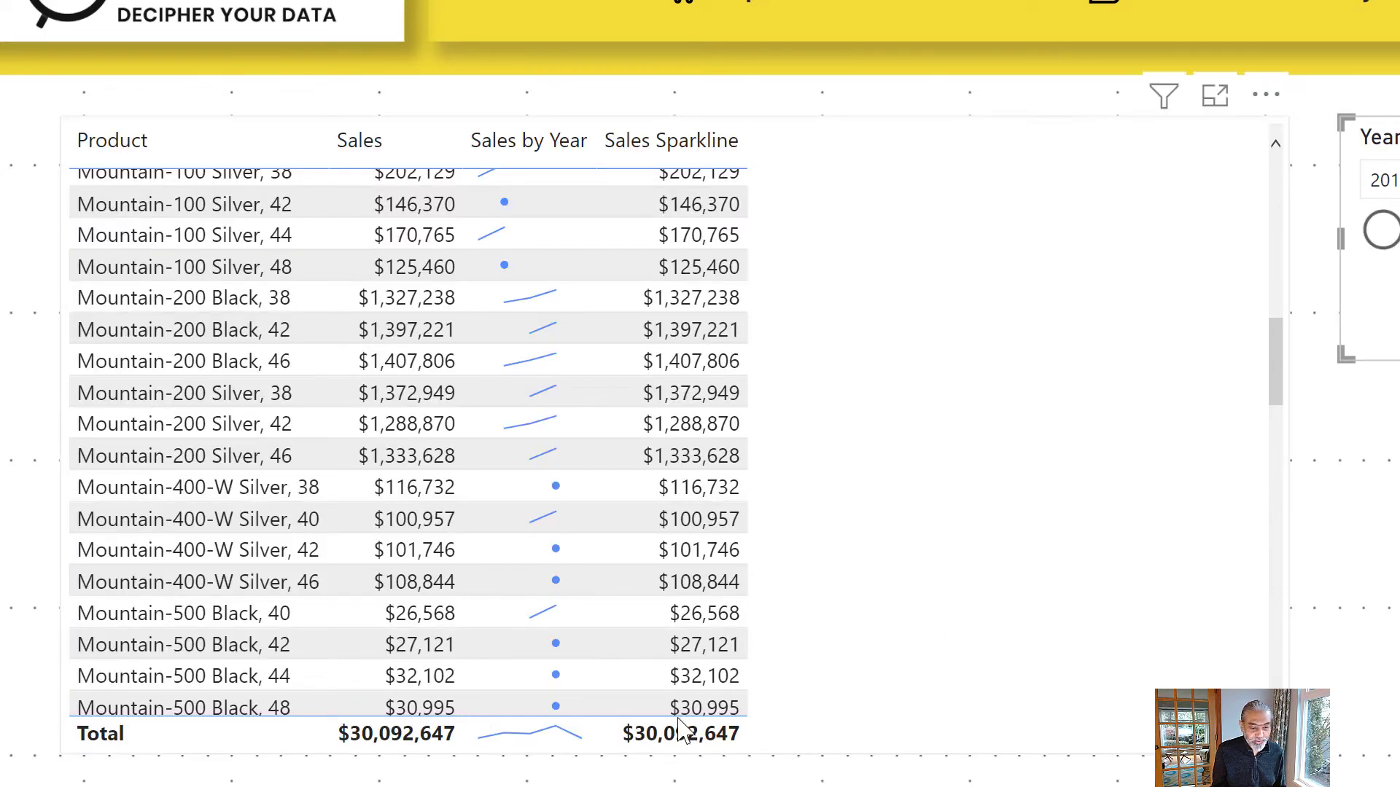
{"action": "left_click", "coordinate": [1378, 180]}
{"action": "type", "text": "2"}
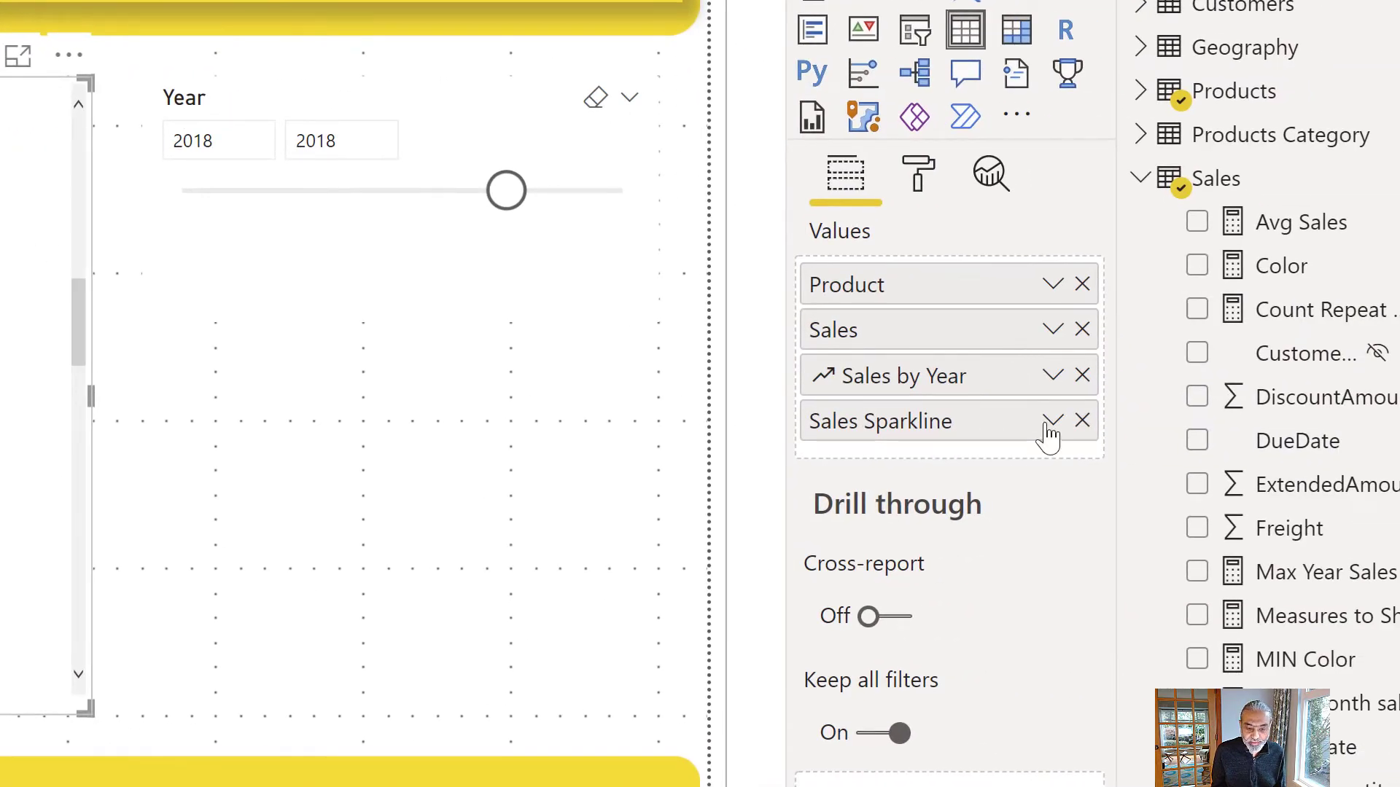
Create a sparkline for Sales Sparkline with Calendar for Sparkline's Year on the x-axis
{"action": "left_click", "coordinate": [1055, 423]}
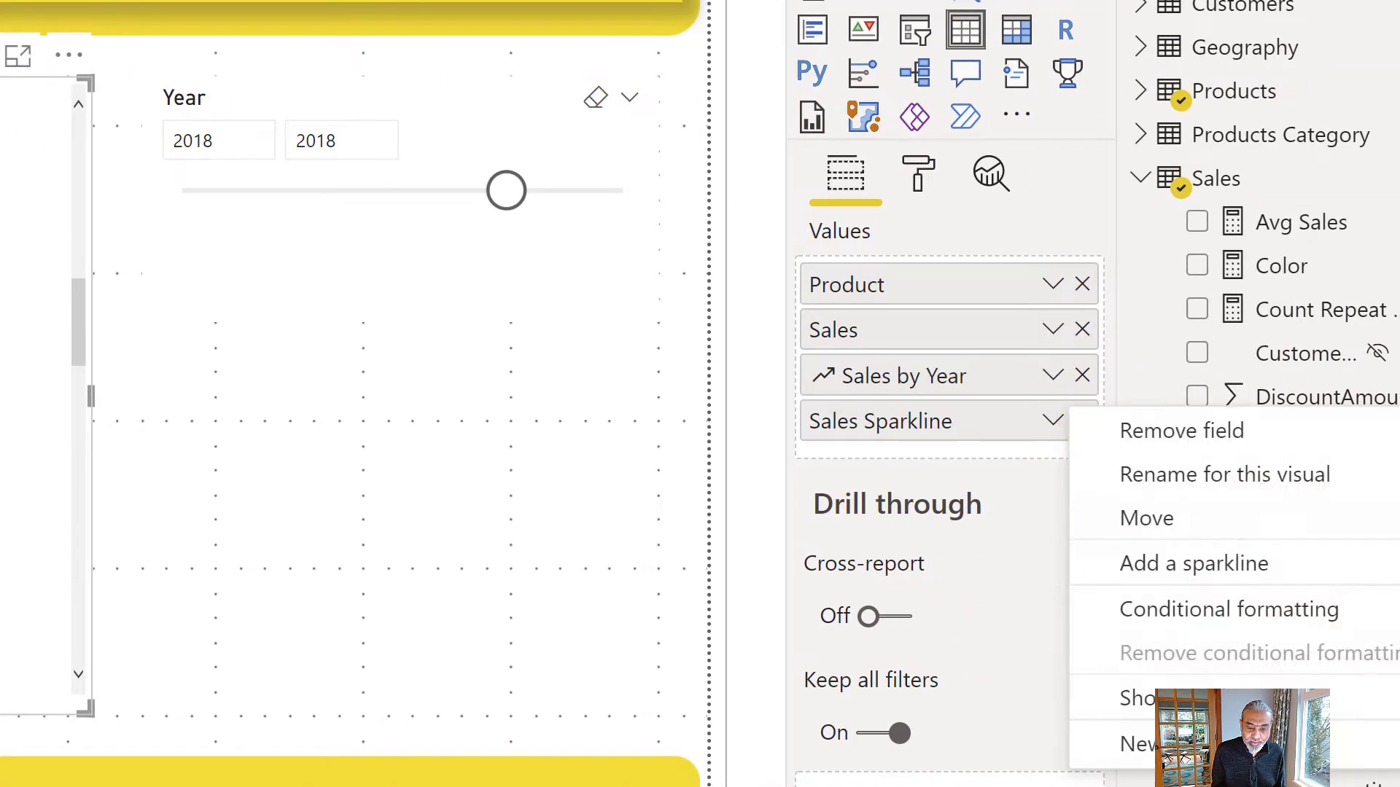
{"action": "left_click", "coordinate": [1178, 579]}
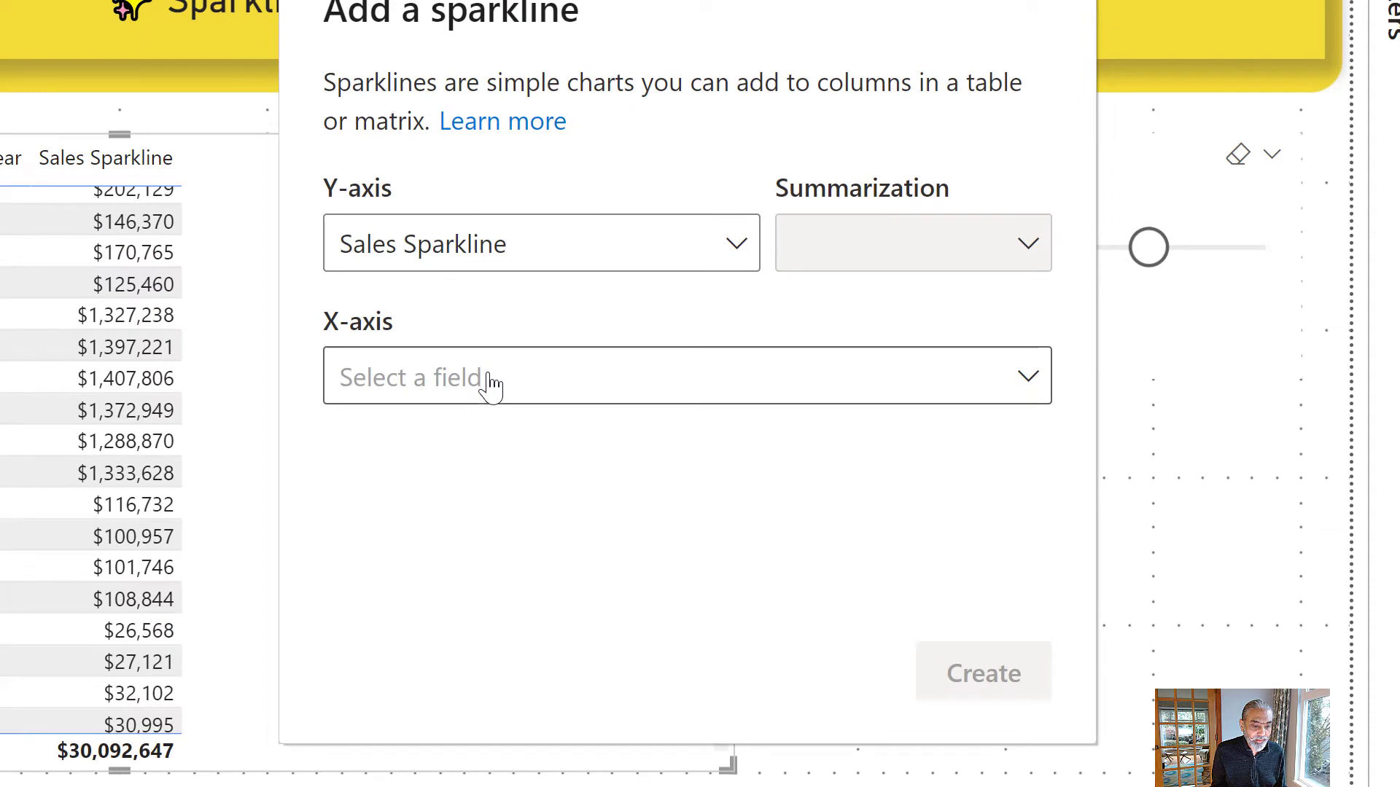
{"action": "left_click", "coordinate": [490, 384]}
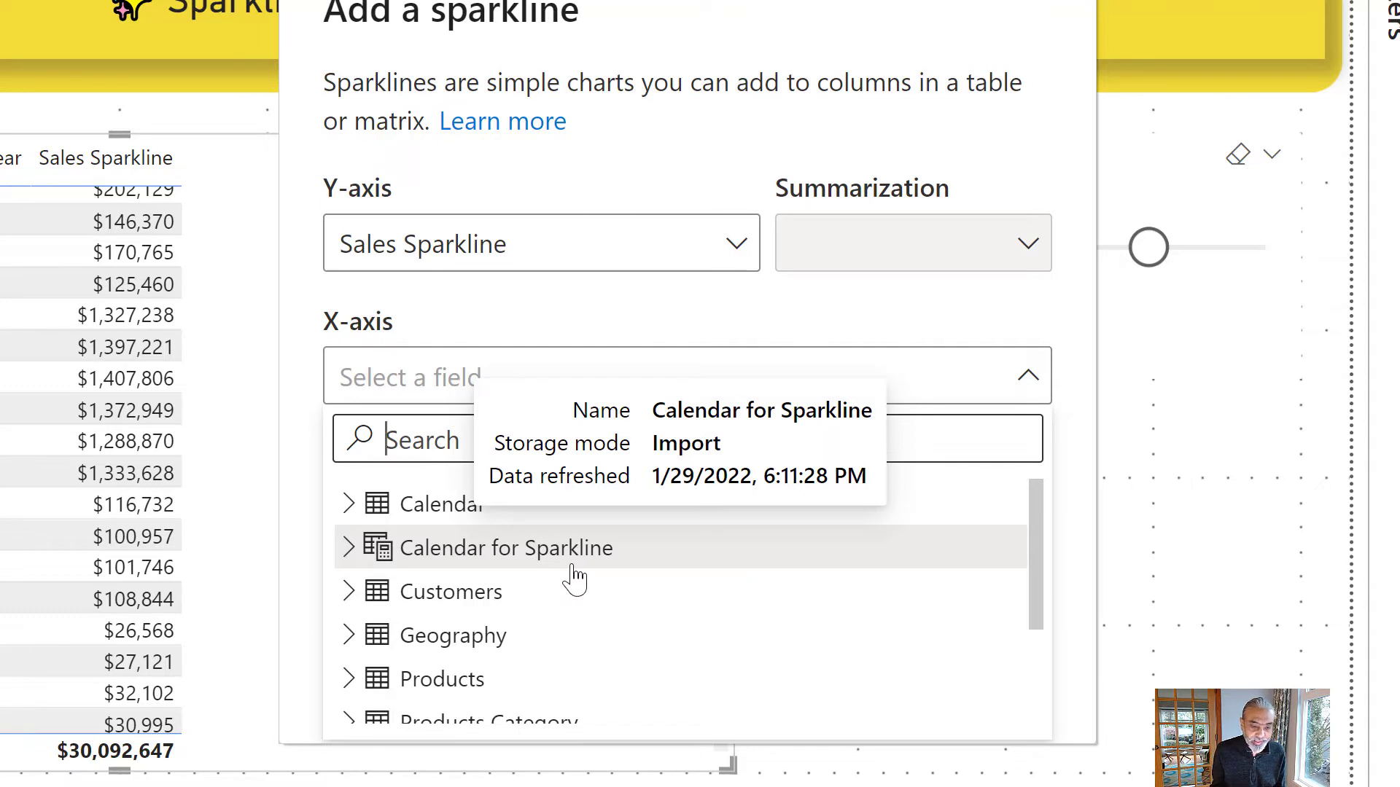
{"action": "left_click", "coordinate": [350, 547]}
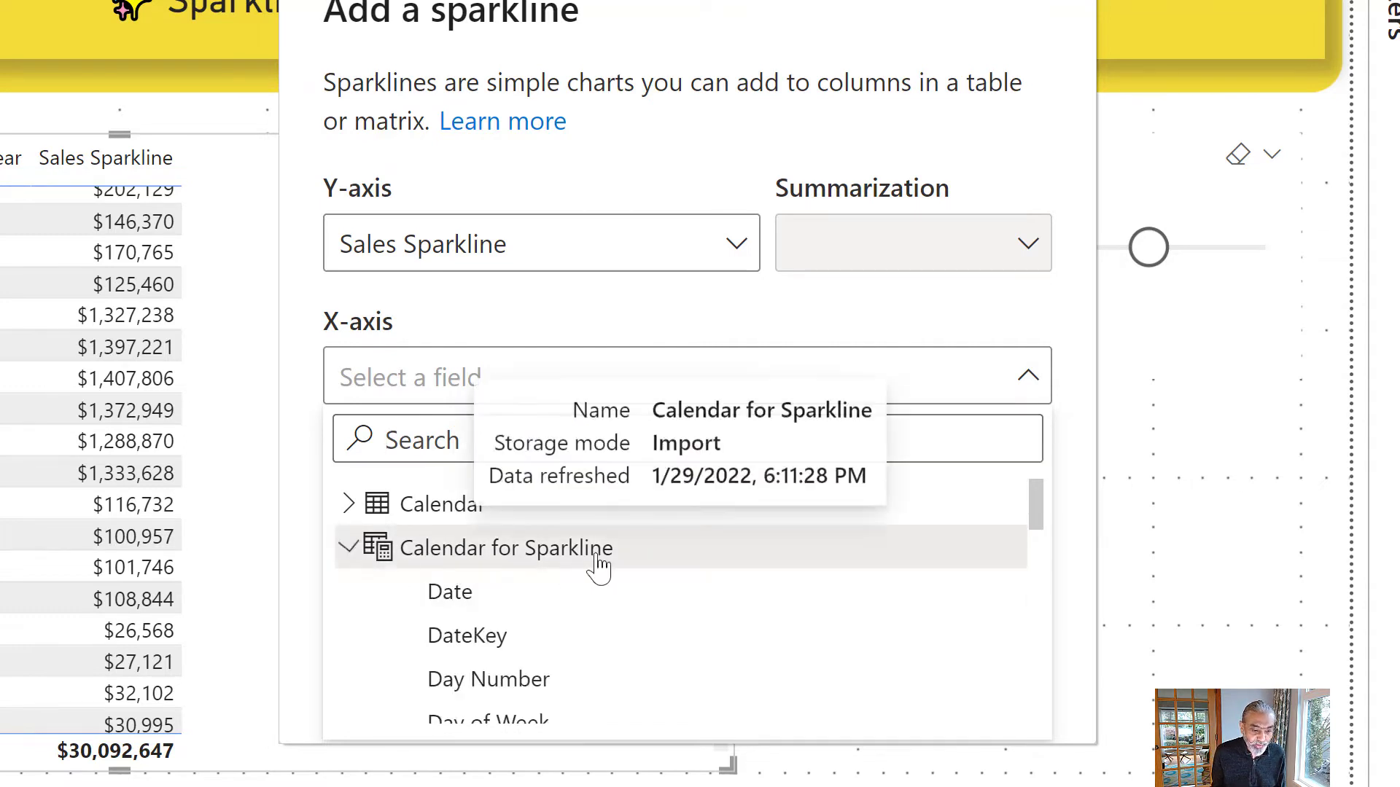
{"action": "scroll", "coordinate": [625, 581], "scroll_direction": "down", "scroll_amount": 3}
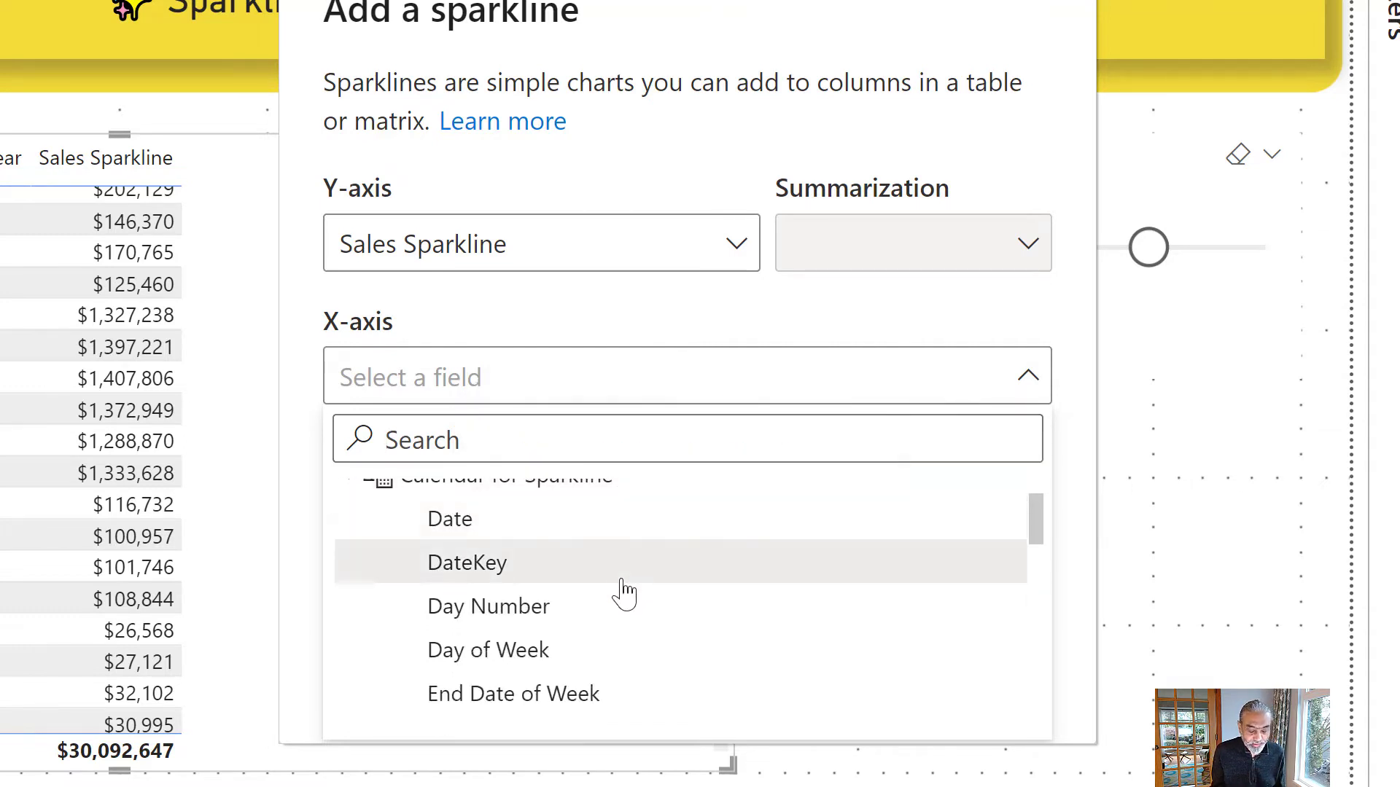
{"action": "scroll", "coordinate": [623, 583], "scroll_direction": "down", "scroll_amount": 5}
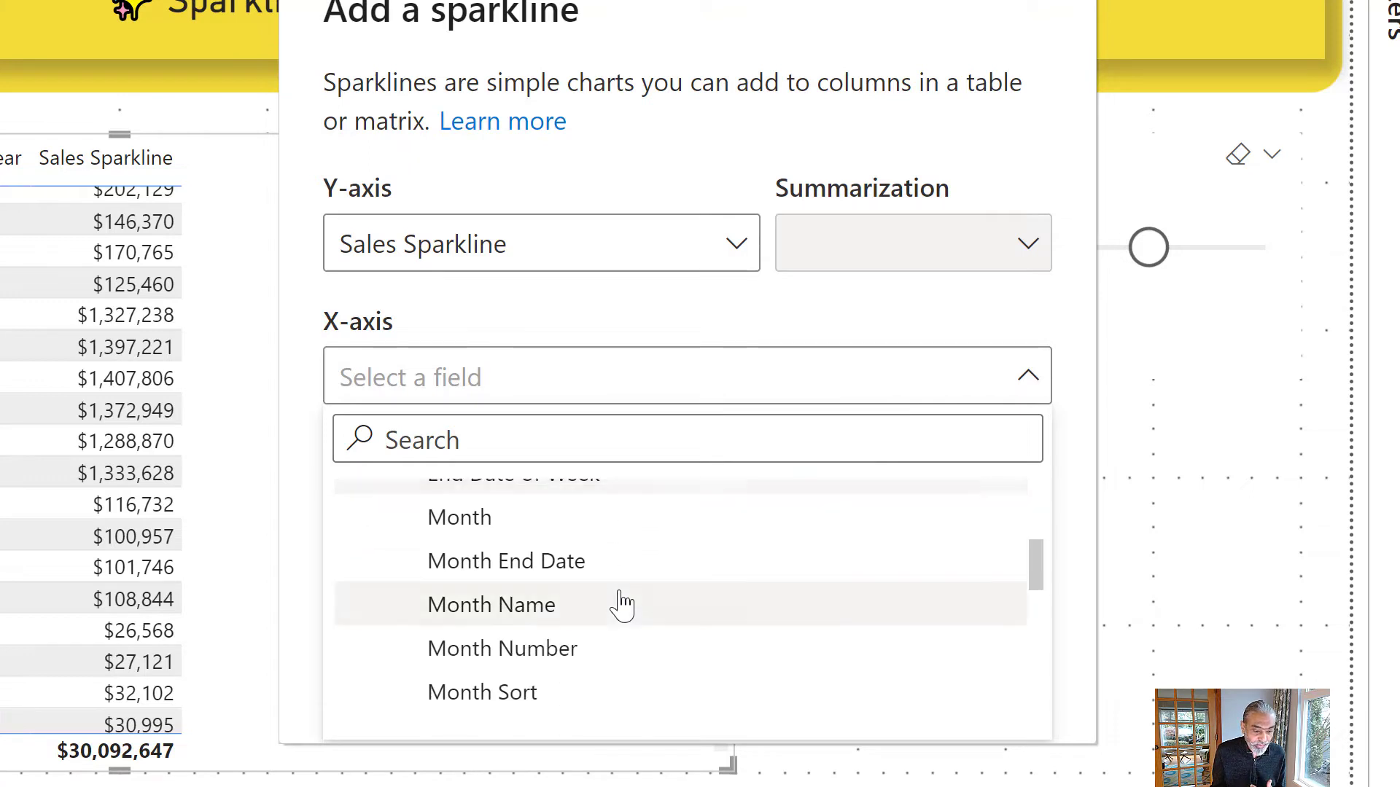
{"action": "scroll", "coordinate": [623, 605], "scroll_direction": "down", "scroll_amount": 8}
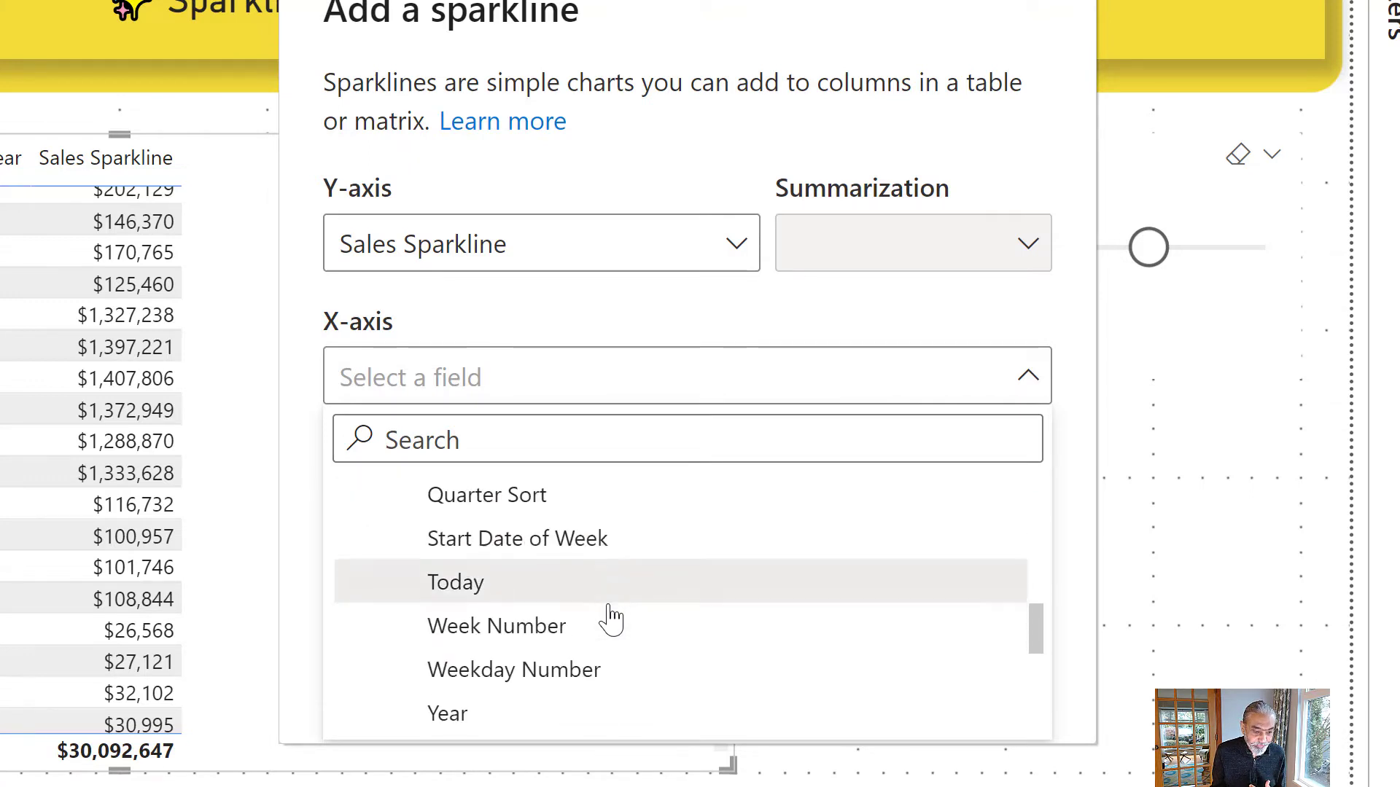
{"action": "left_click", "coordinate": [522, 653]}
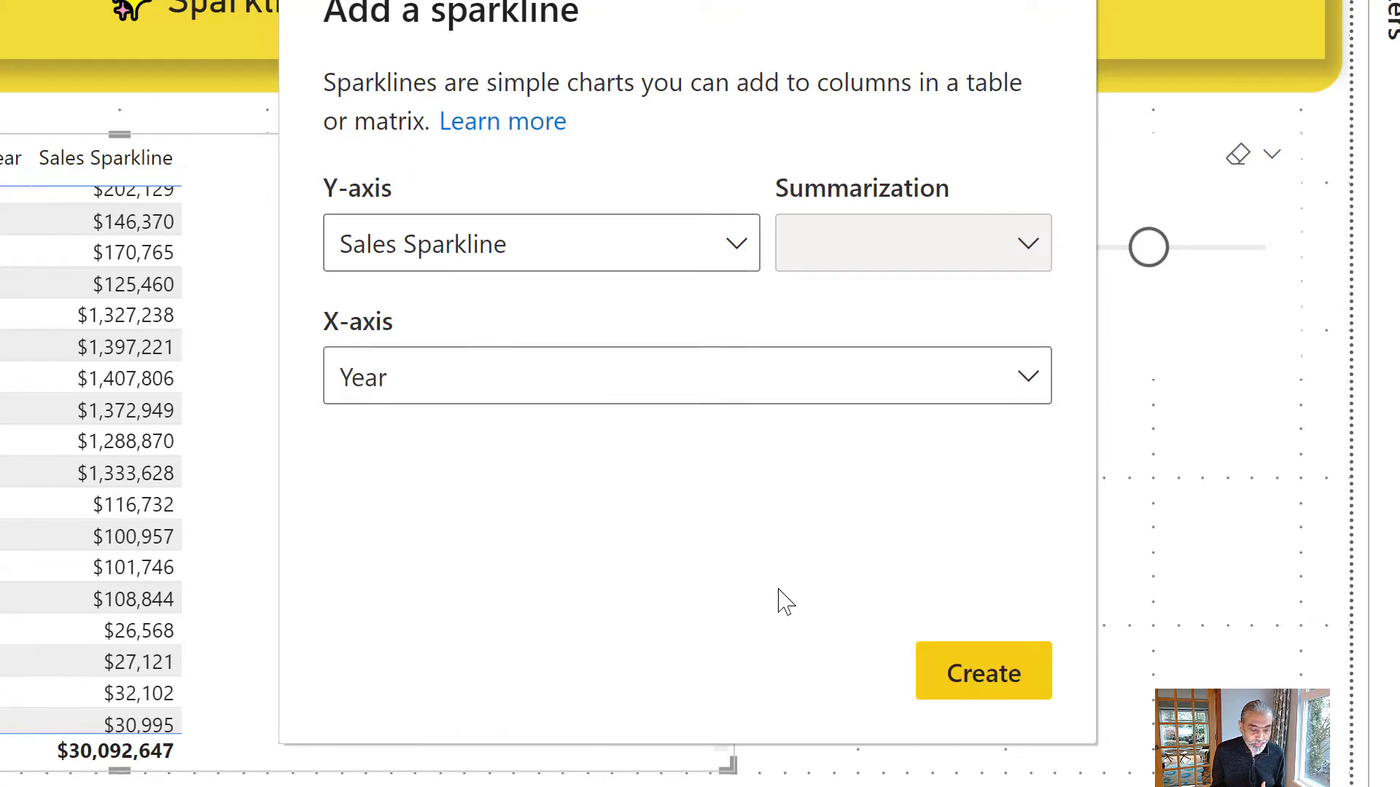
{"action": "left_click", "coordinate": [987, 691]}
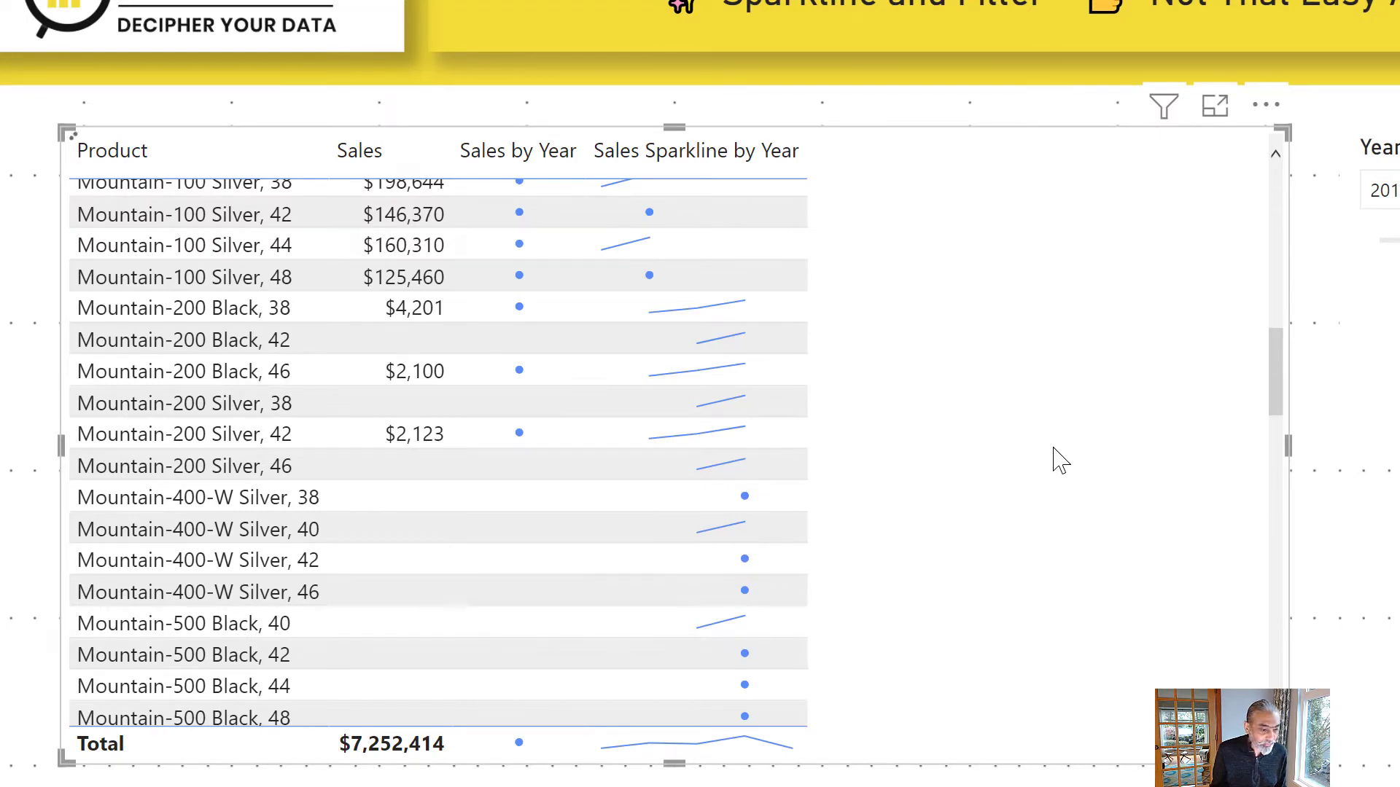
Sort the product table ascending by Sales so products without sales list first
{"action": "scroll", "coordinate": [664, 386], "scroll_direction": "up", "scroll_amount": 1}
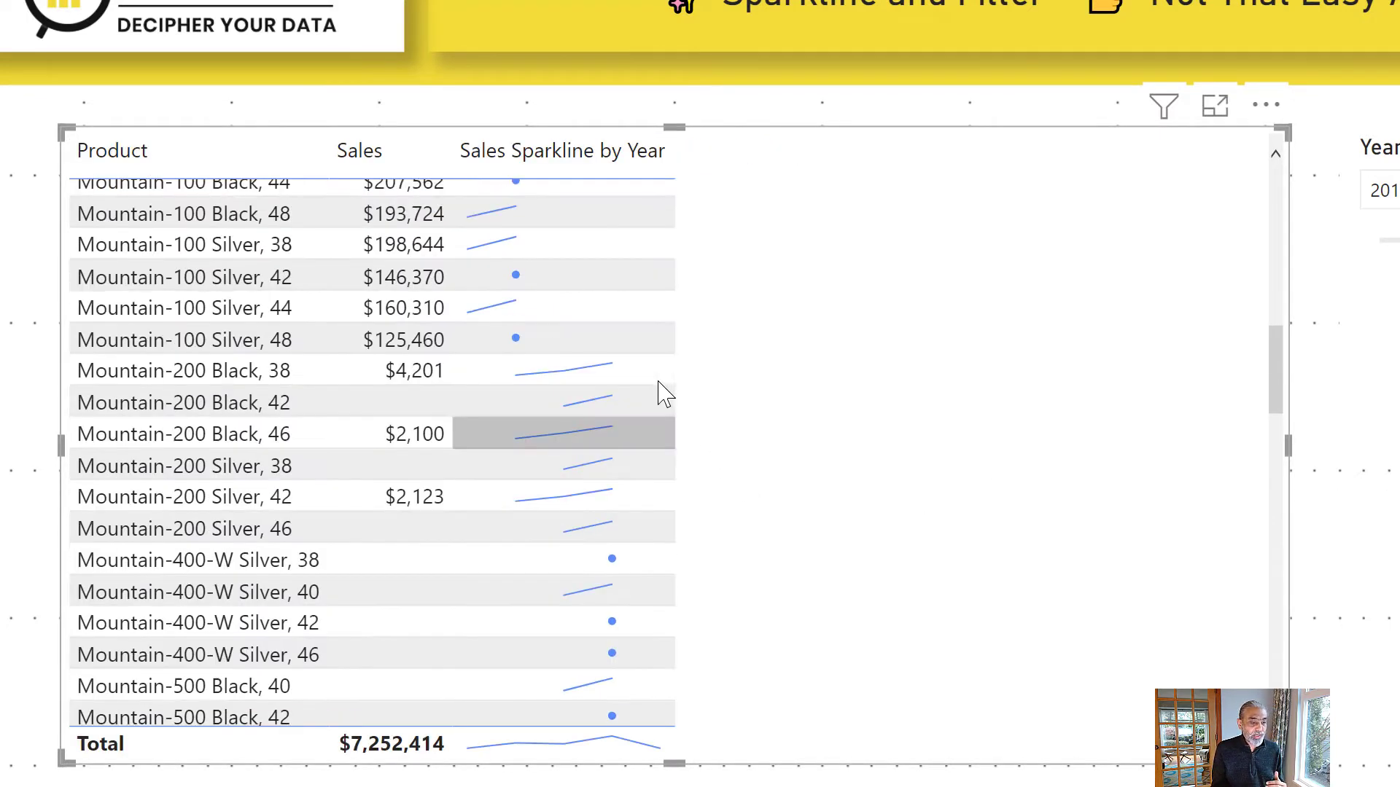
{"action": "scroll", "coordinate": [660, 394], "scroll_direction": "up", "scroll_amount": 10}
{"action": "scroll", "coordinate": [448, 493], "scroll_direction": "down", "scroll_amount": 10}
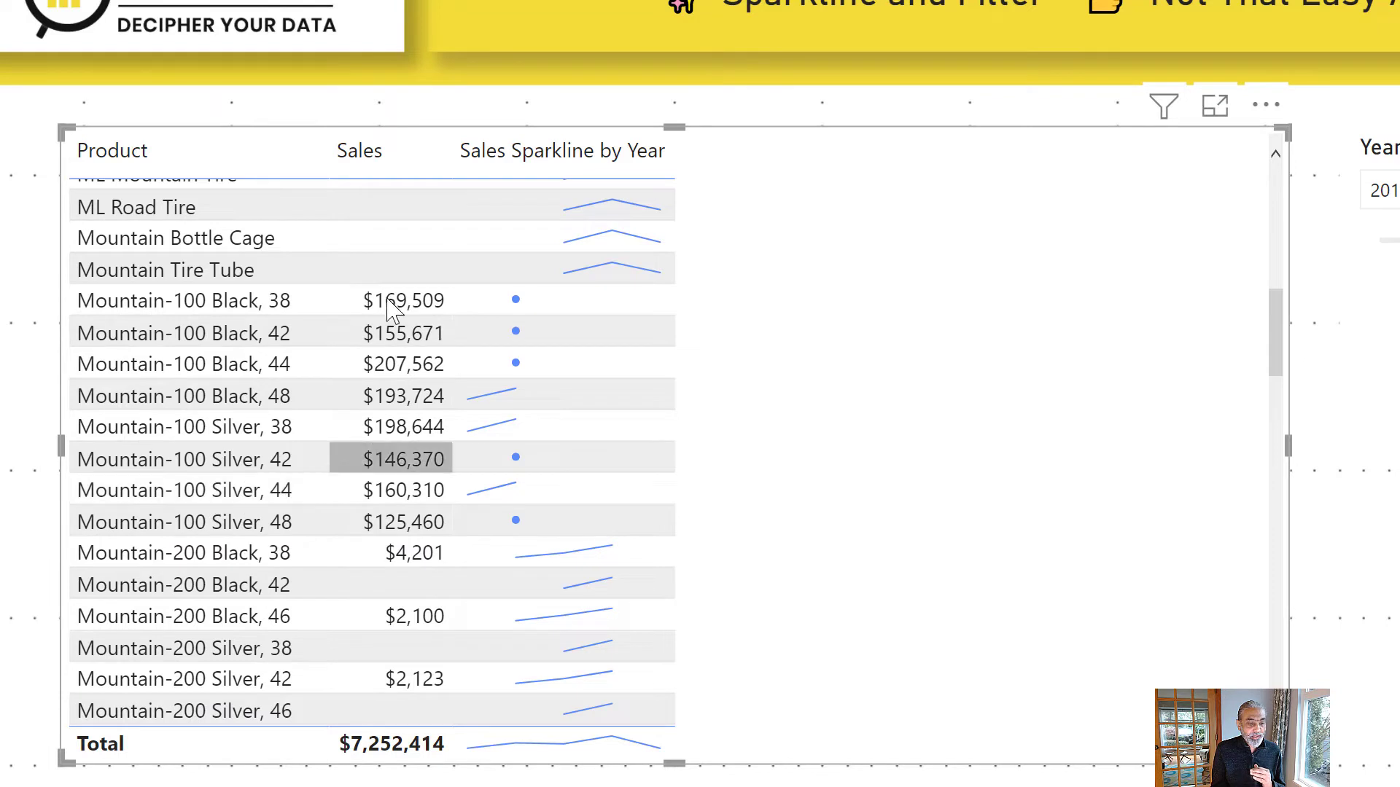
{"action": "scroll", "coordinate": [516, 655], "scroll_direction": "down", "scroll_amount": 1}
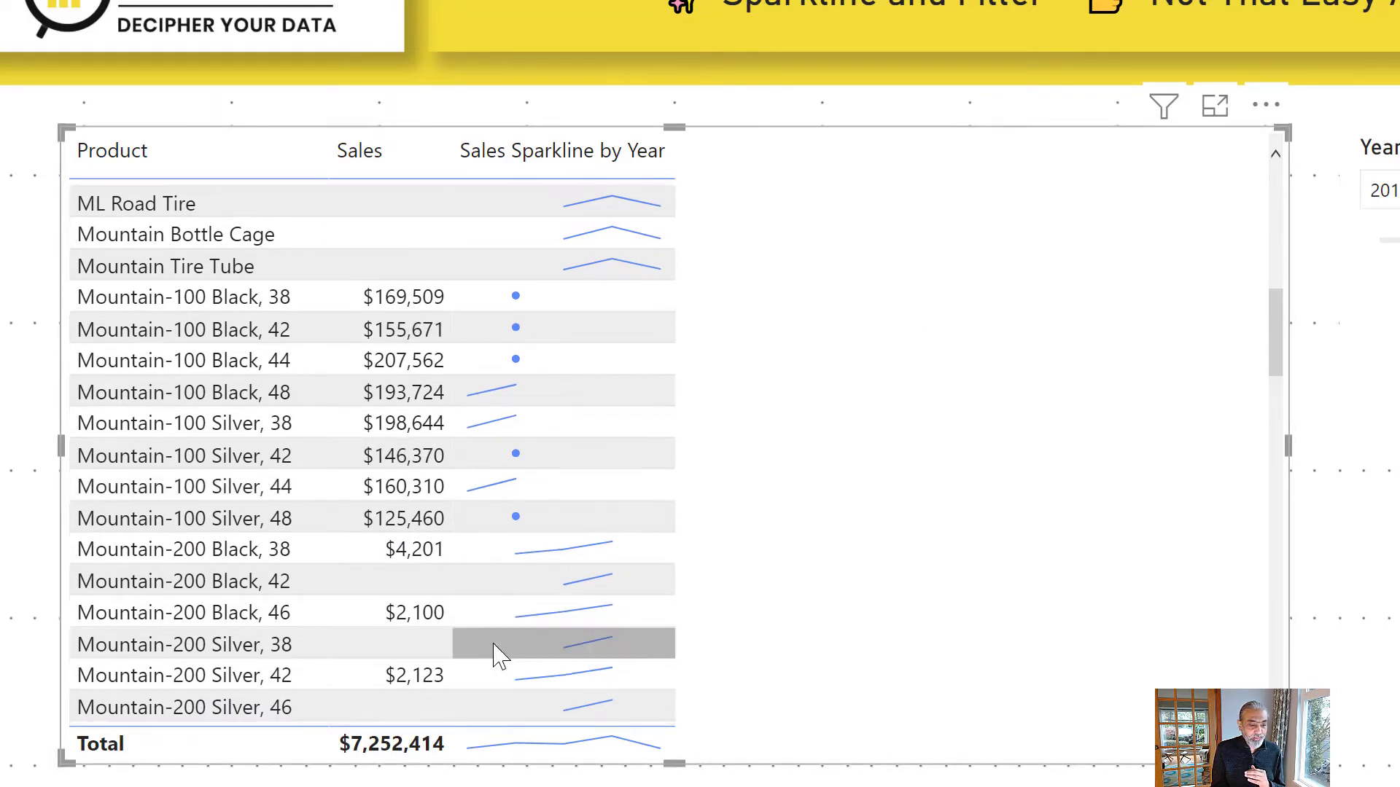
{"action": "scroll", "coordinate": [292, 620], "scroll_direction": "down", "scroll_amount": 3}
{"action": "scroll", "coordinate": [235, 611], "scroll_direction": "down", "scroll_amount": 10}
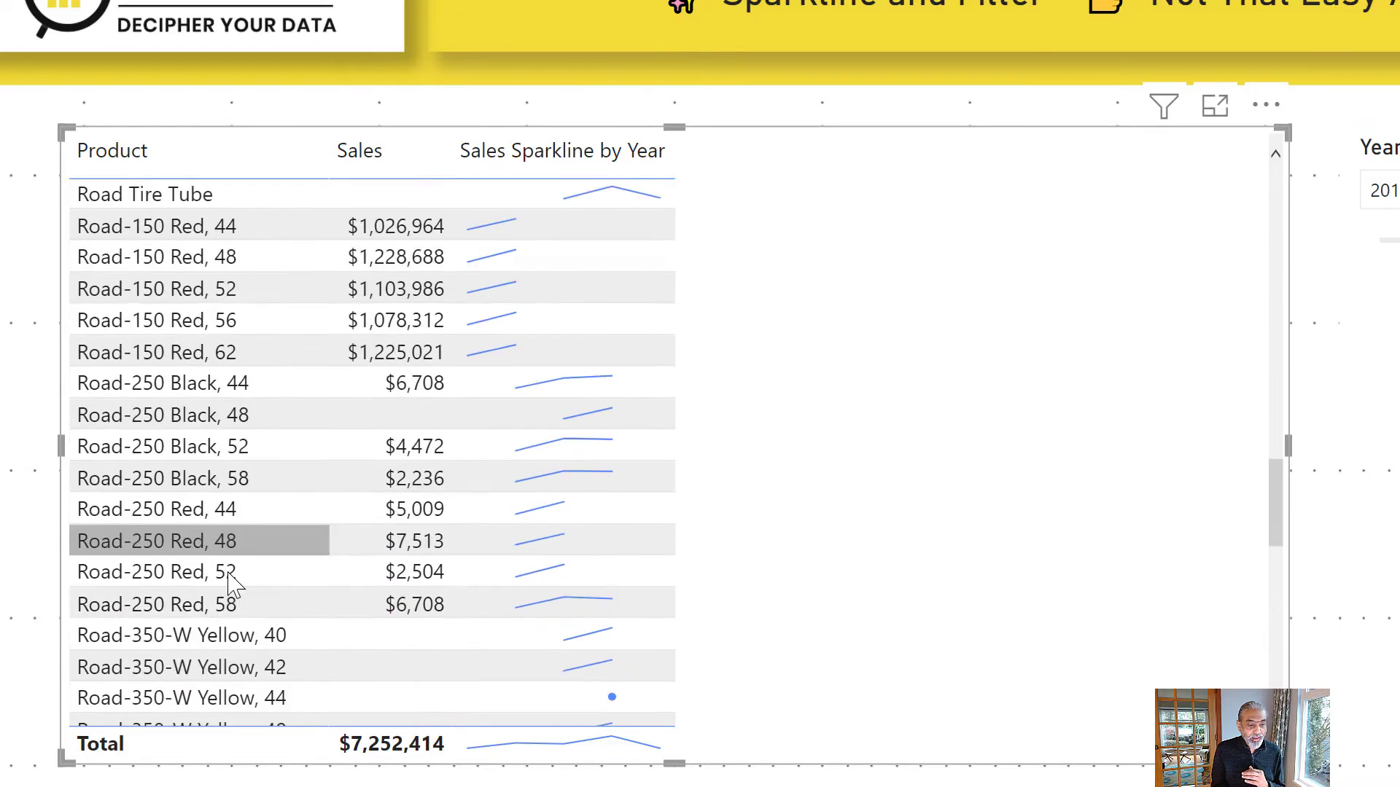
{"action": "scroll", "coordinate": [232, 599], "scroll_direction": "down", "scroll_amount": 1}
{"action": "scroll", "coordinate": [560, 373], "scroll_direction": "up", "scroll_amount": 2}
{"action": "scroll", "coordinate": [559, 373], "scroll_direction": "up", "scroll_amount": 2}
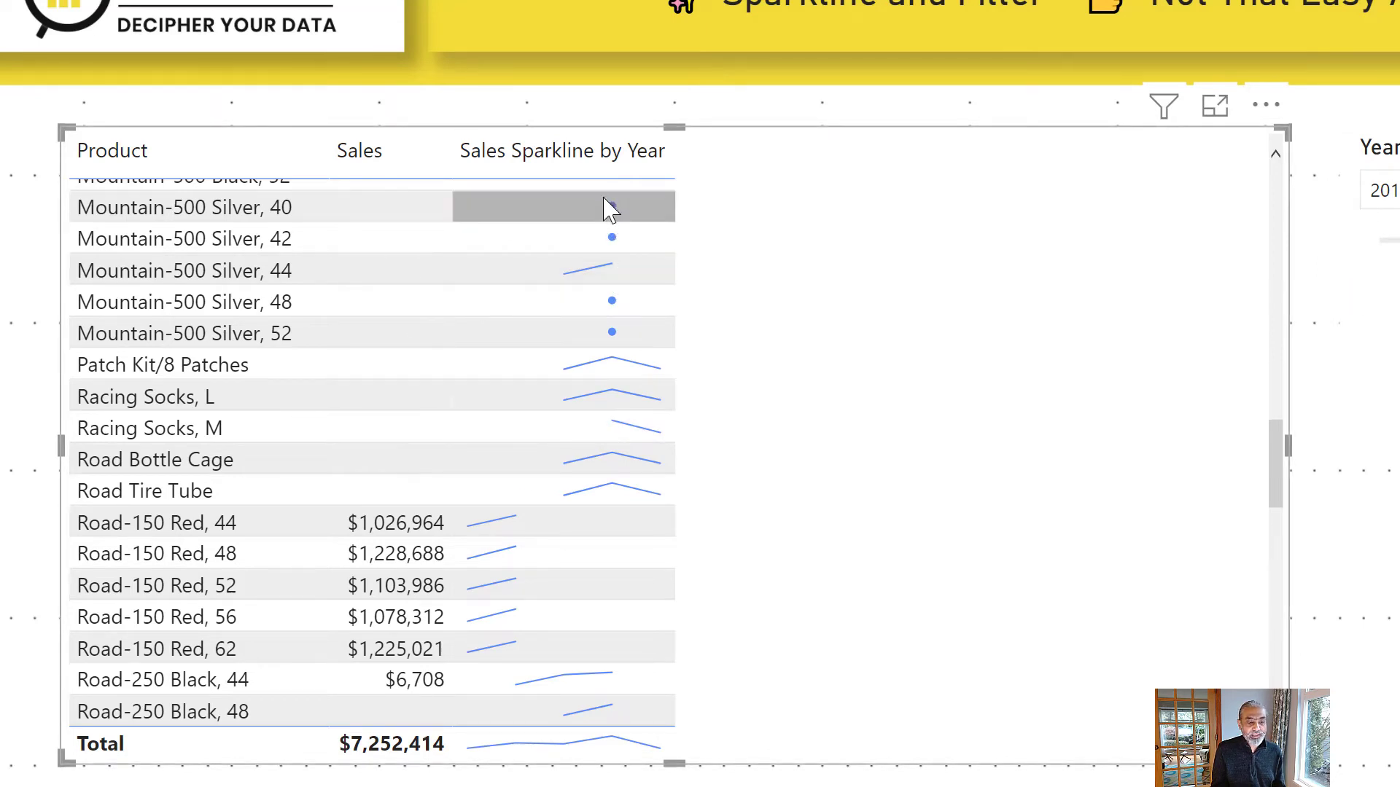
{"action": "mouse_move", "coordinate": [612, 241]}
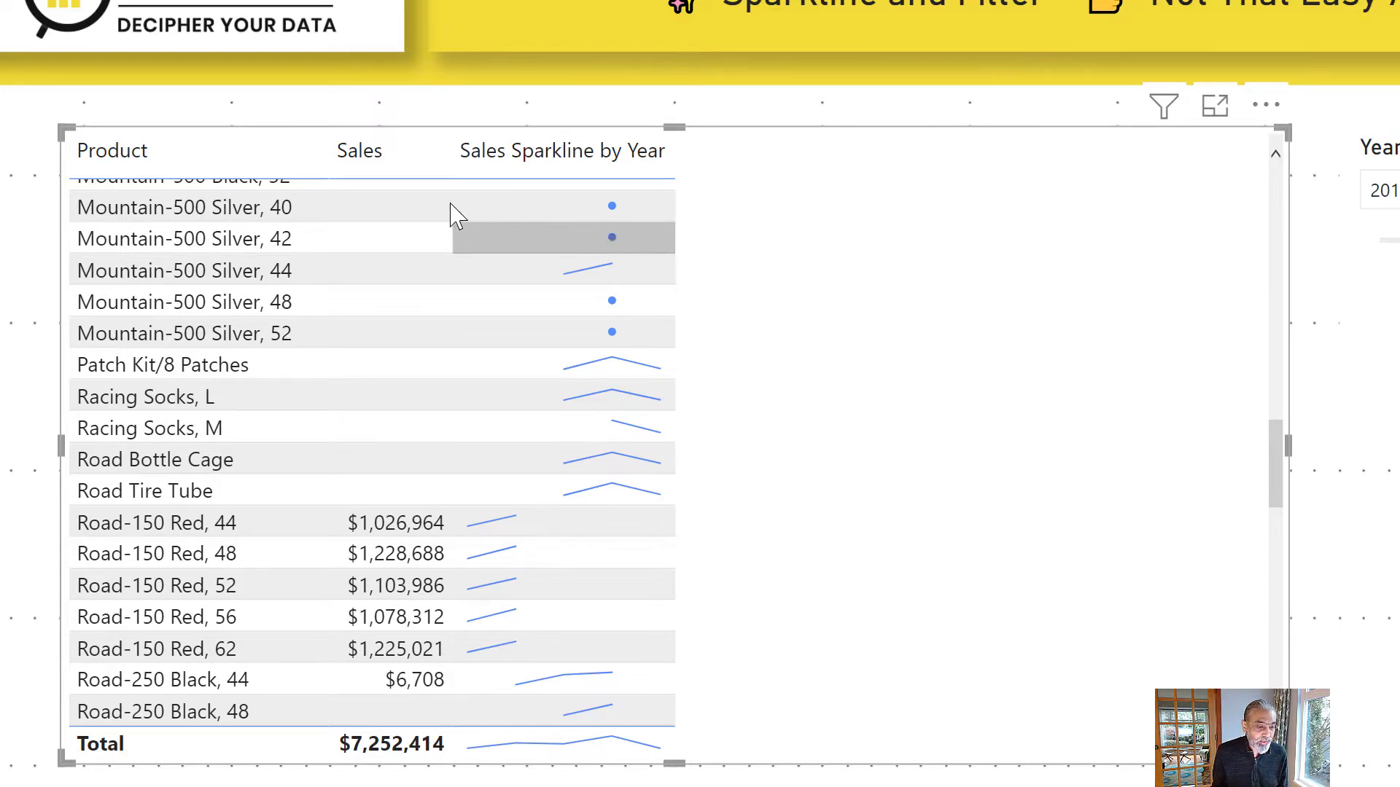
{"action": "scroll", "coordinate": [346, 238], "scroll_direction": "up", "scroll_amount": 3}
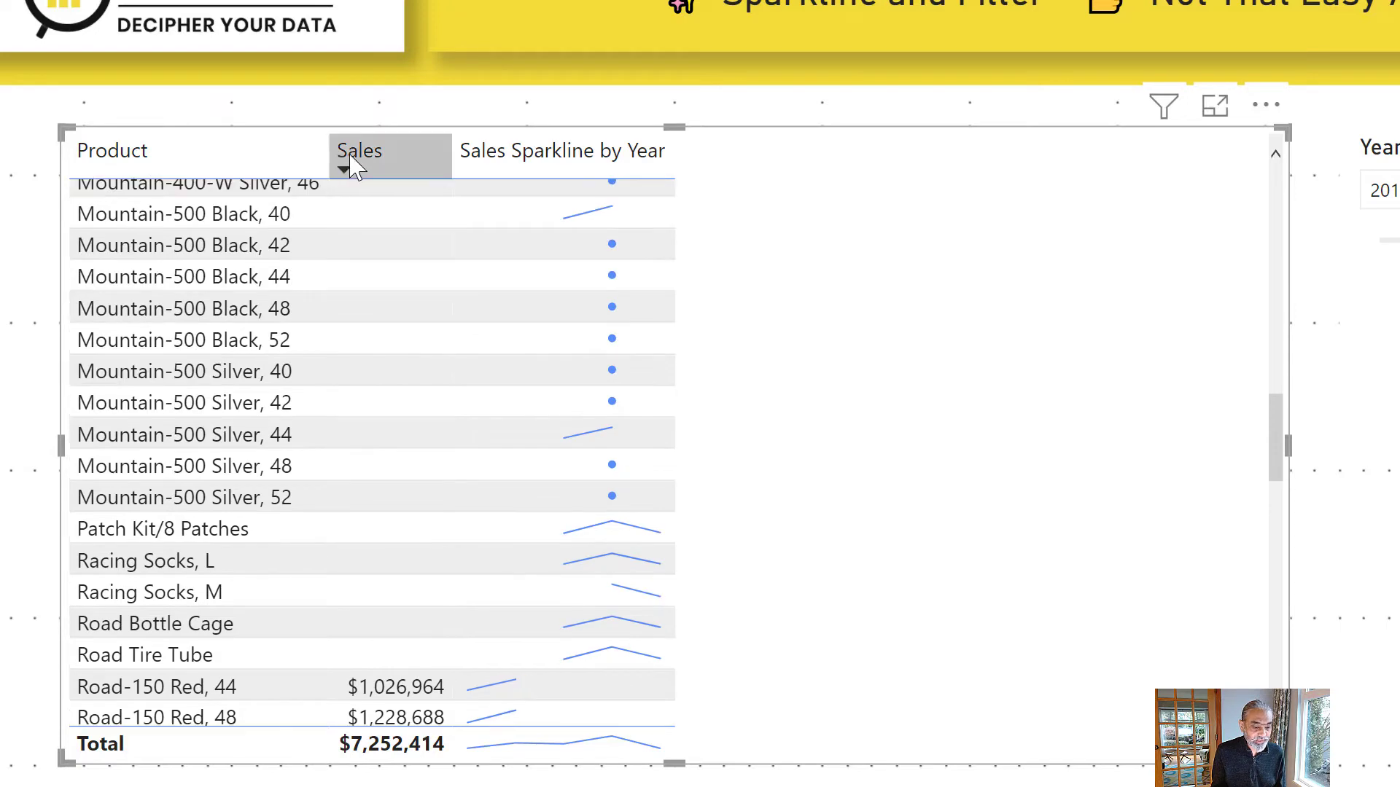
{"action": "left_click", "coordinate": [363, 168]}
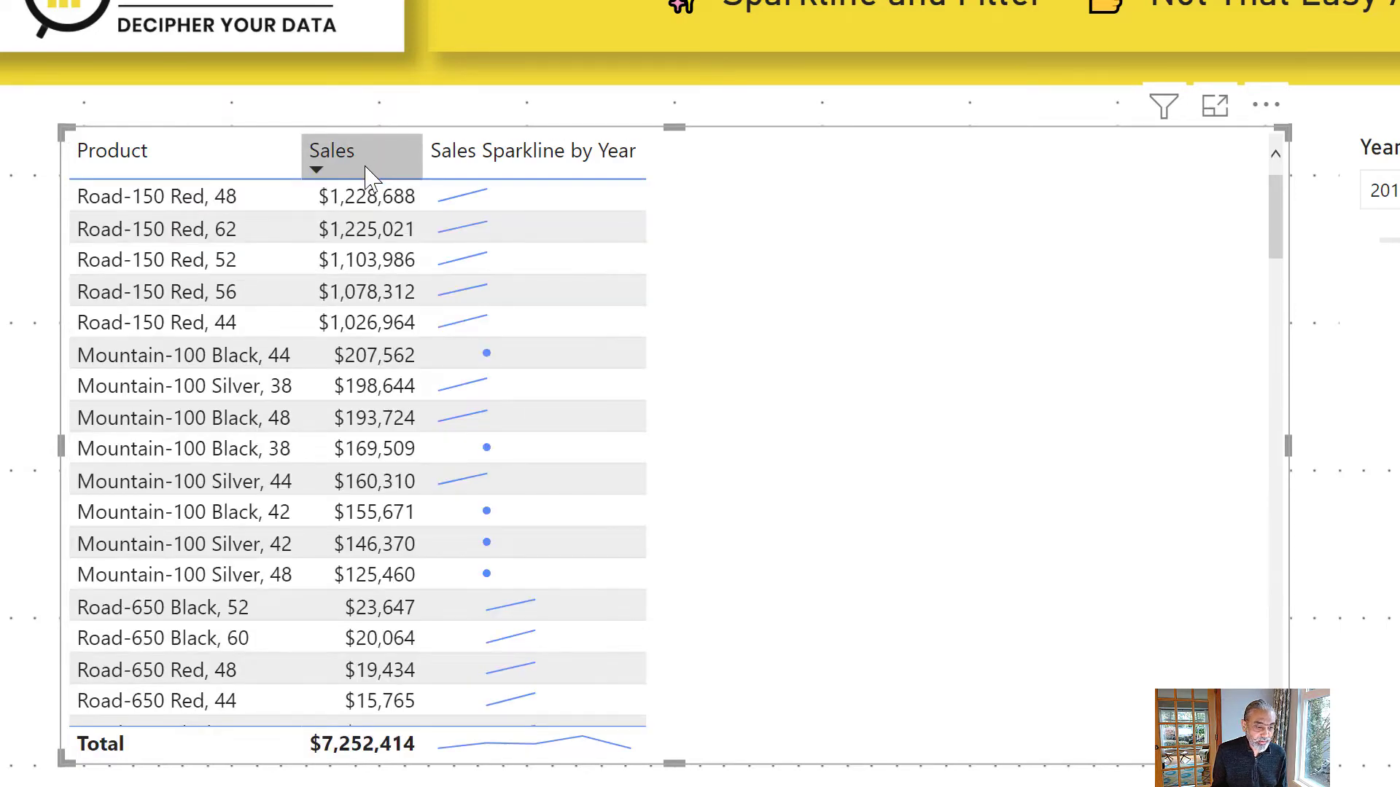
{"action": "left_click", "coordinate": [363, 172]}
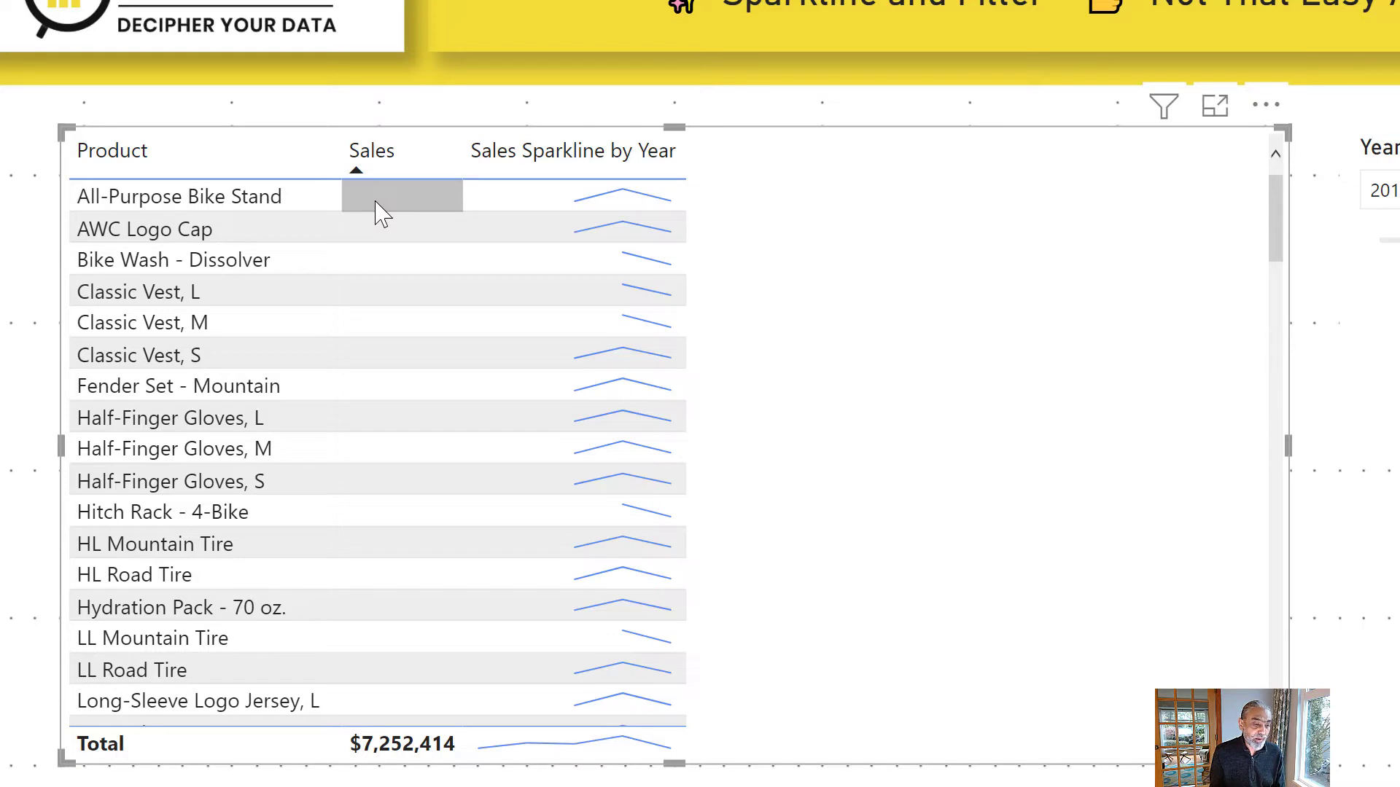
{"action": "scroll", "coordinate": [587, 262], "scroll_direction": "down", "scroll_amount": 3}
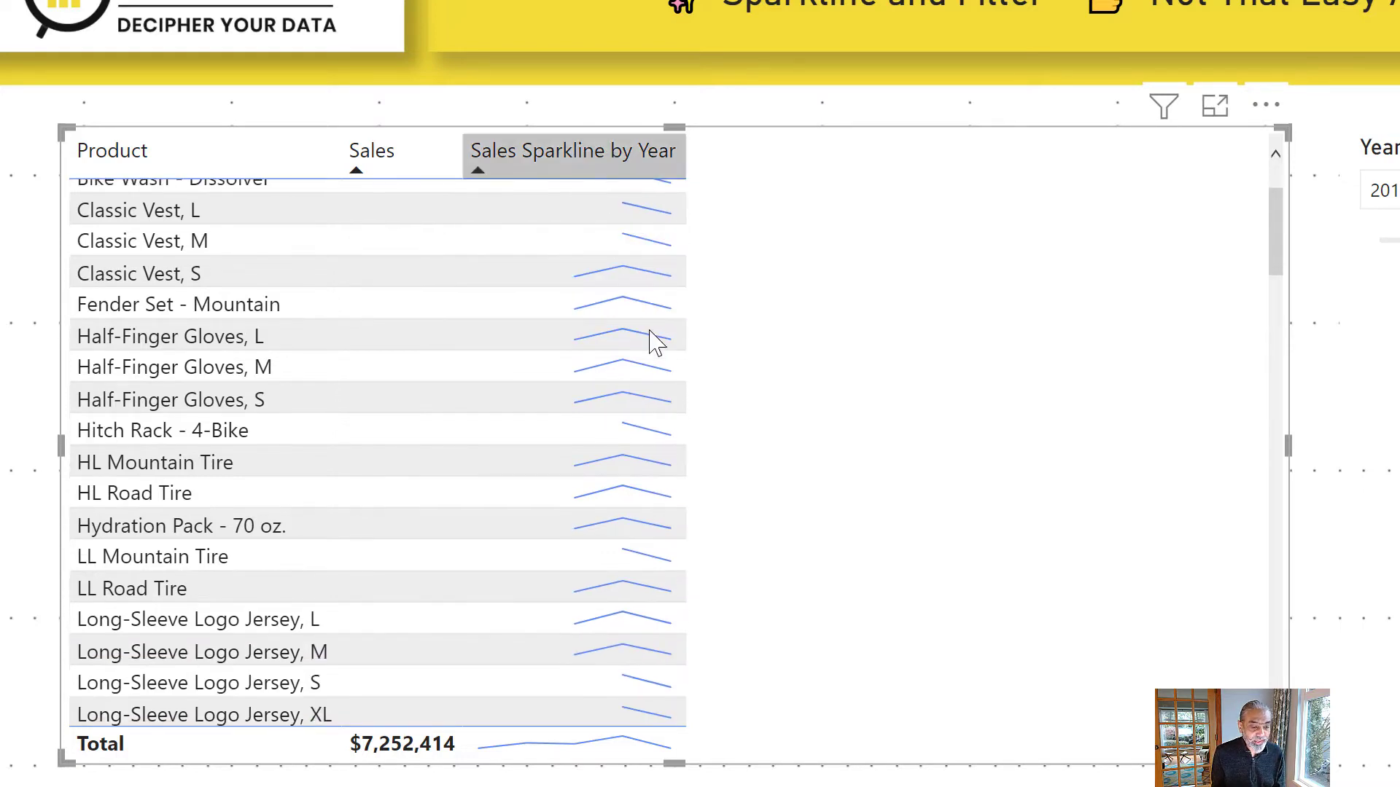
{"action": "mouse_move", "coordinate": [612, 375]}
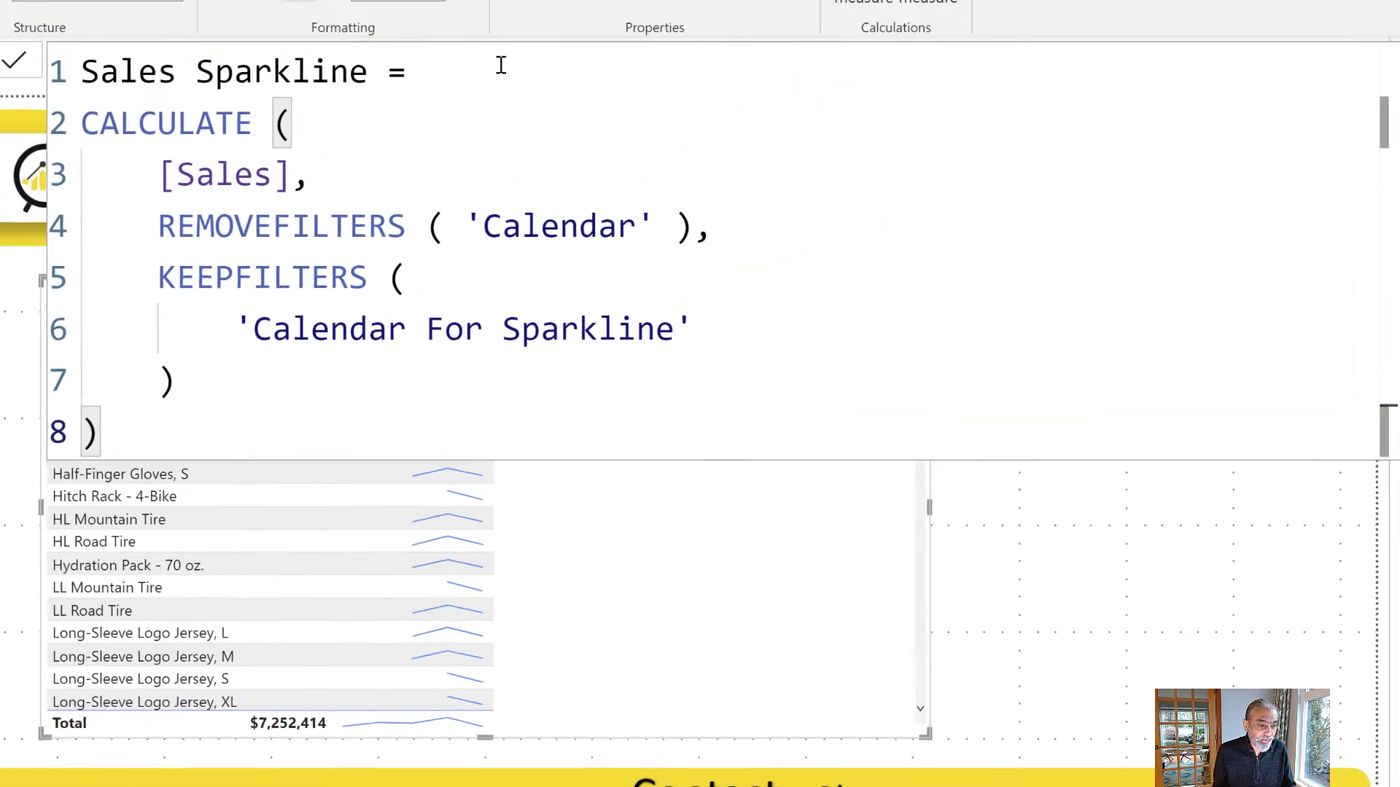
Begin the variable VAR __selectedSales = CALCULATE ( [Sales], in the measure formula
{"action": "key", "text": "Return"}
{"action": "type", "text": "VAR _"}
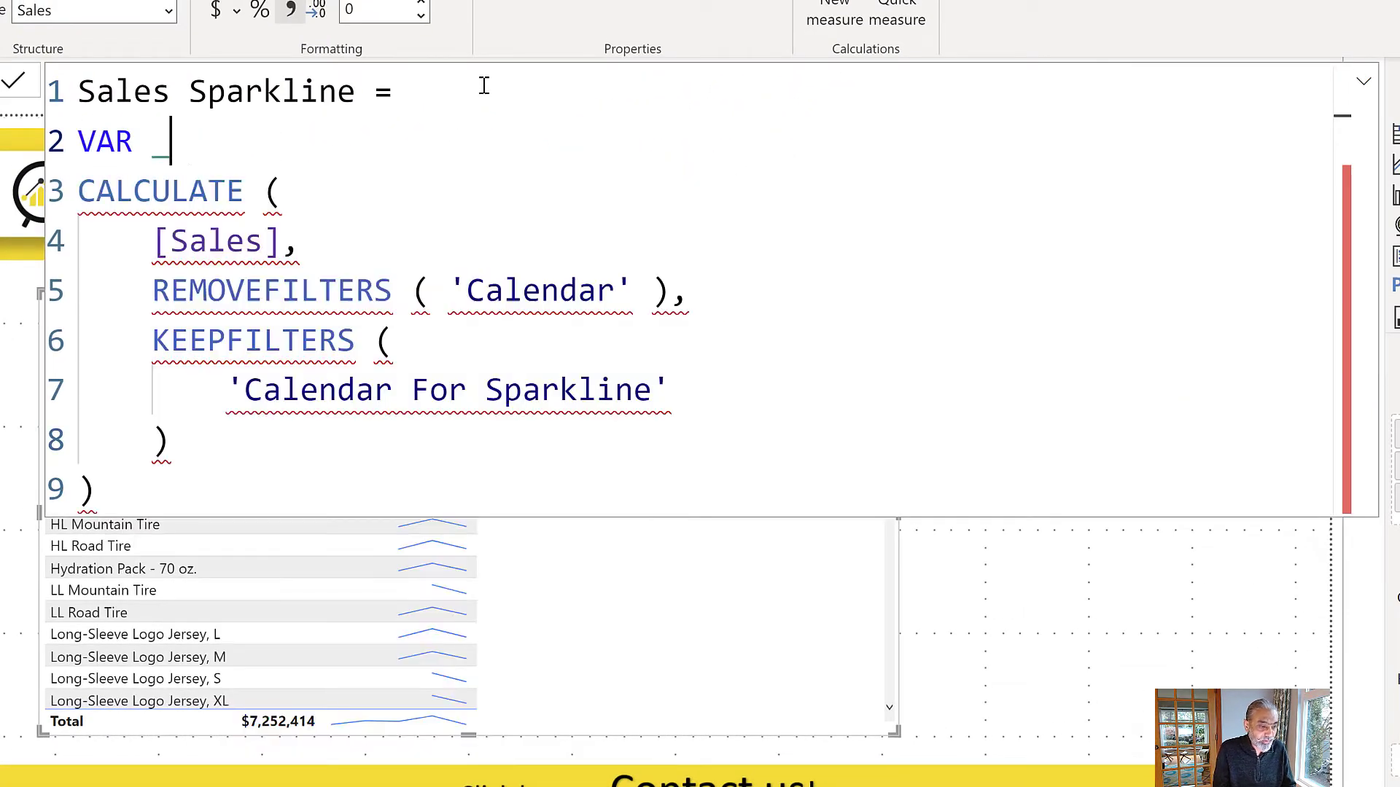
{"action": "type", "text": "_selected"}
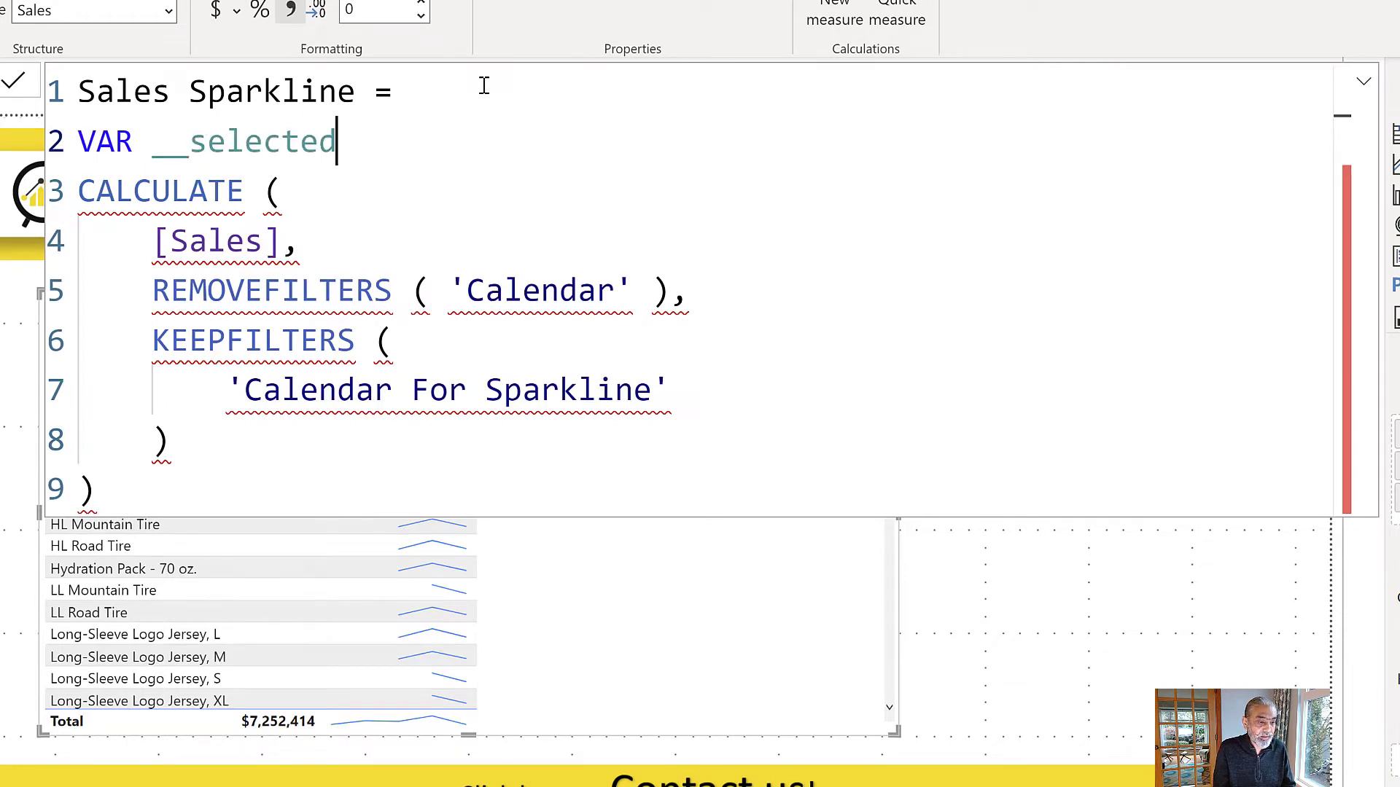
{"action": "type", "text": "Sales ="}
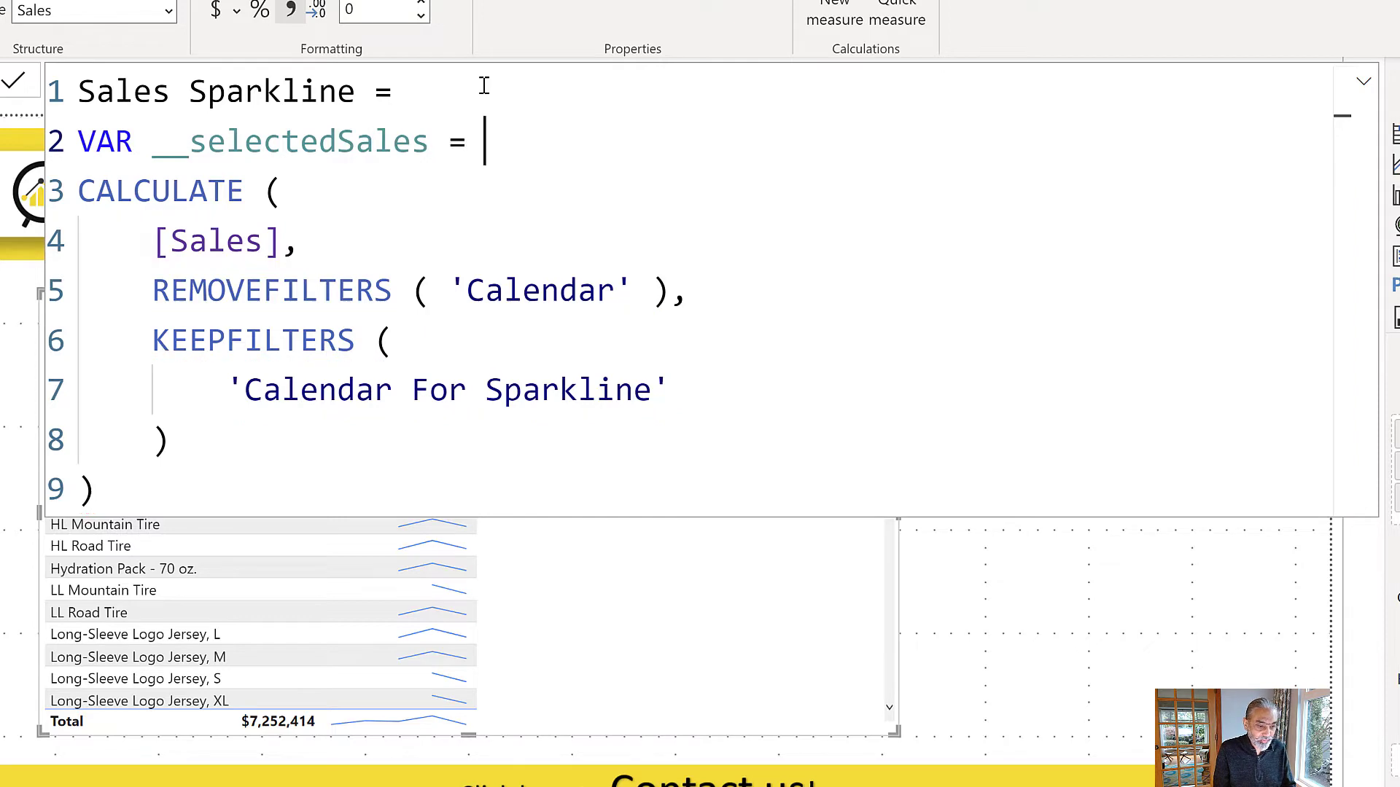
{"action": "key", "text": "Return"}
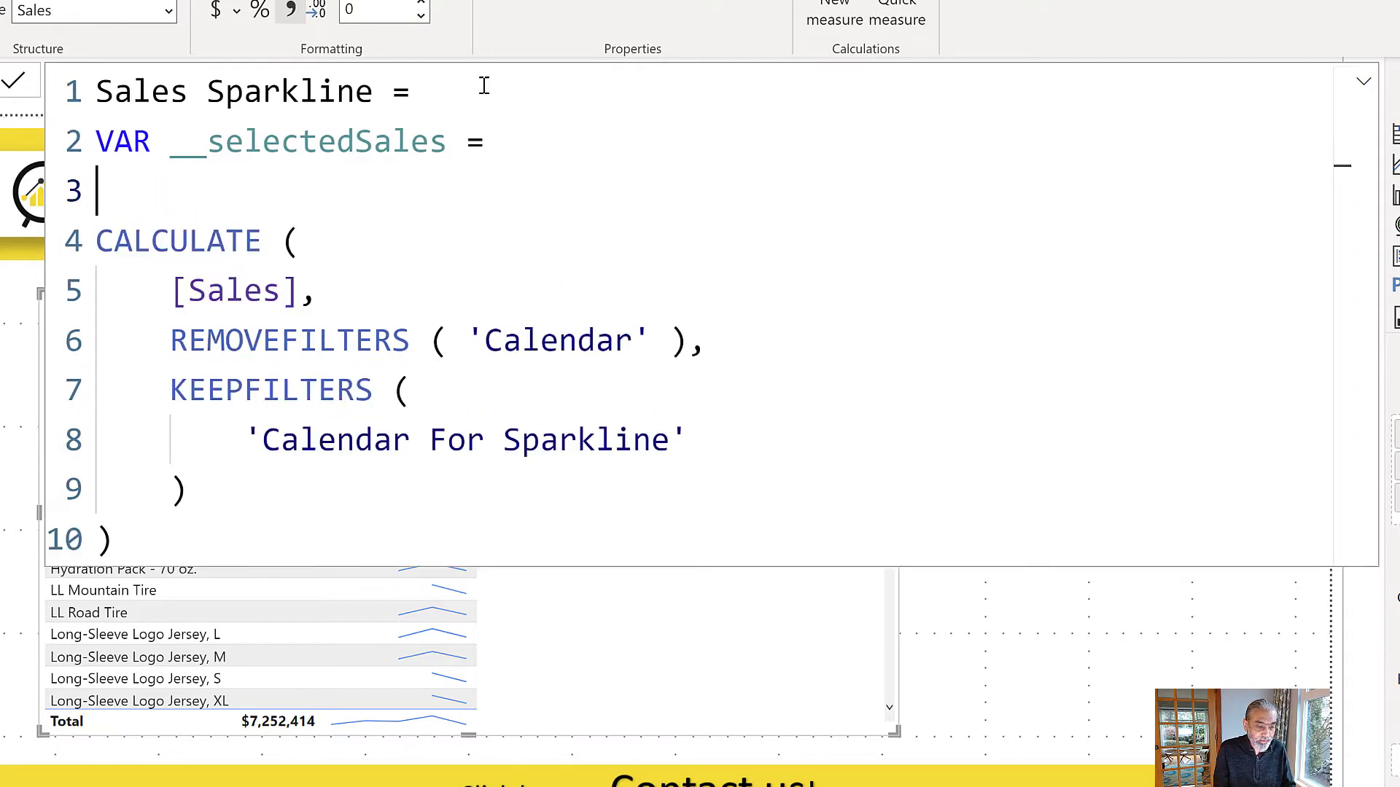
{"action": "type", "text": "CALCLATE ("}
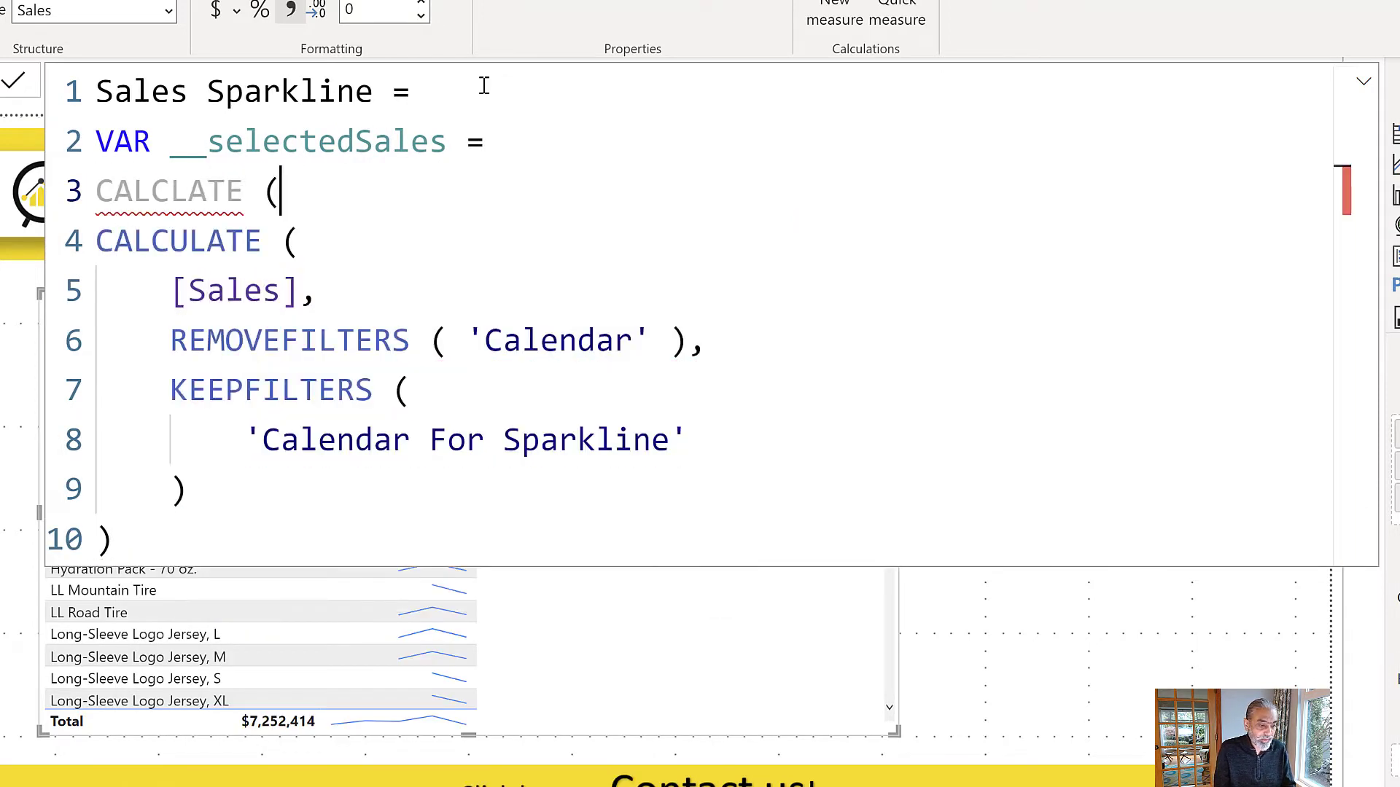
{"action": "key", "text": "BackSpace"}
{"action": "key", "text": "BackSpace"}
{"action": "key", "text": "BackSpace"}
{"action": "key", "text": "BackSpace"}
{"action": "type", "text": "ULATE ( ["}
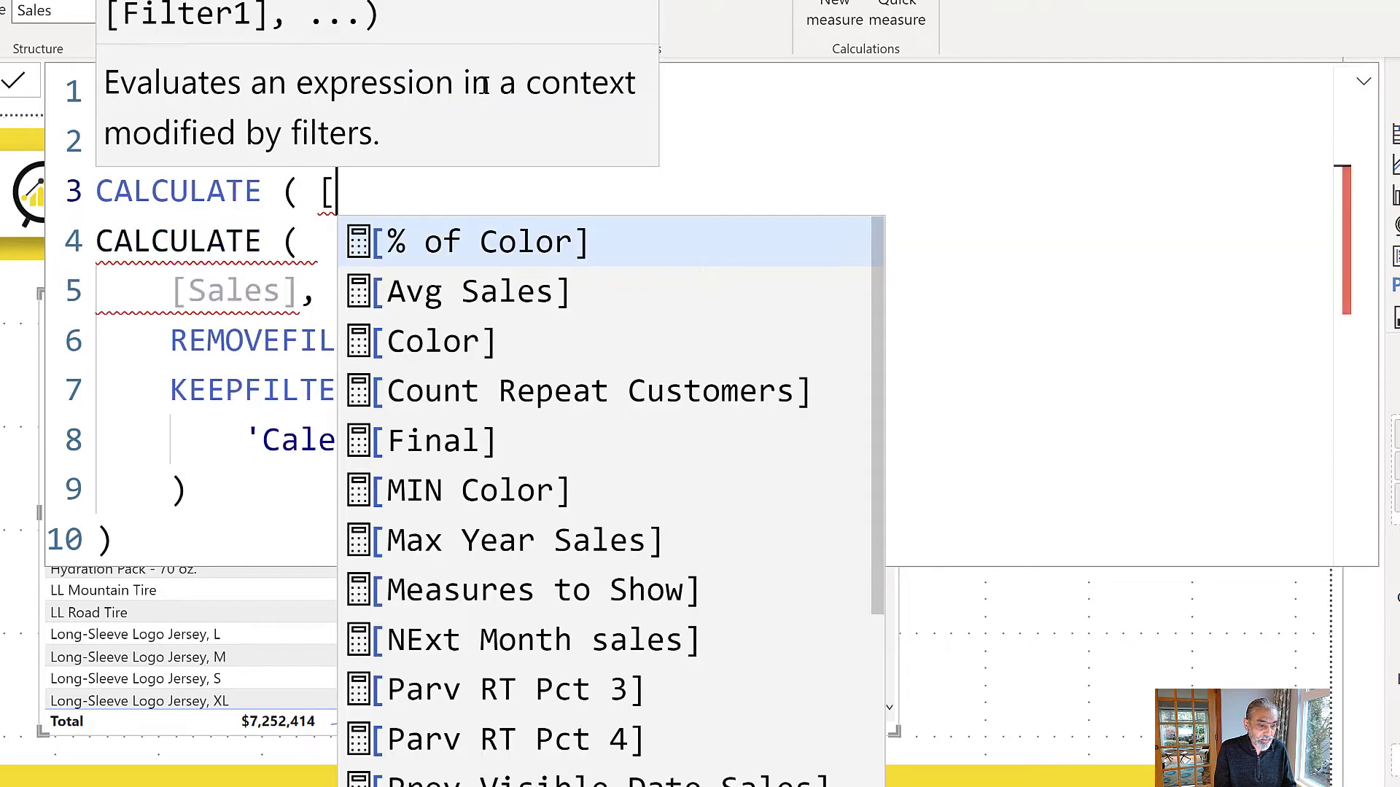
{"action": "key", "text": "BackSpace"}
{"action": "key", "text": "Return"}
{"action": "type", "text": "[SA;es"}
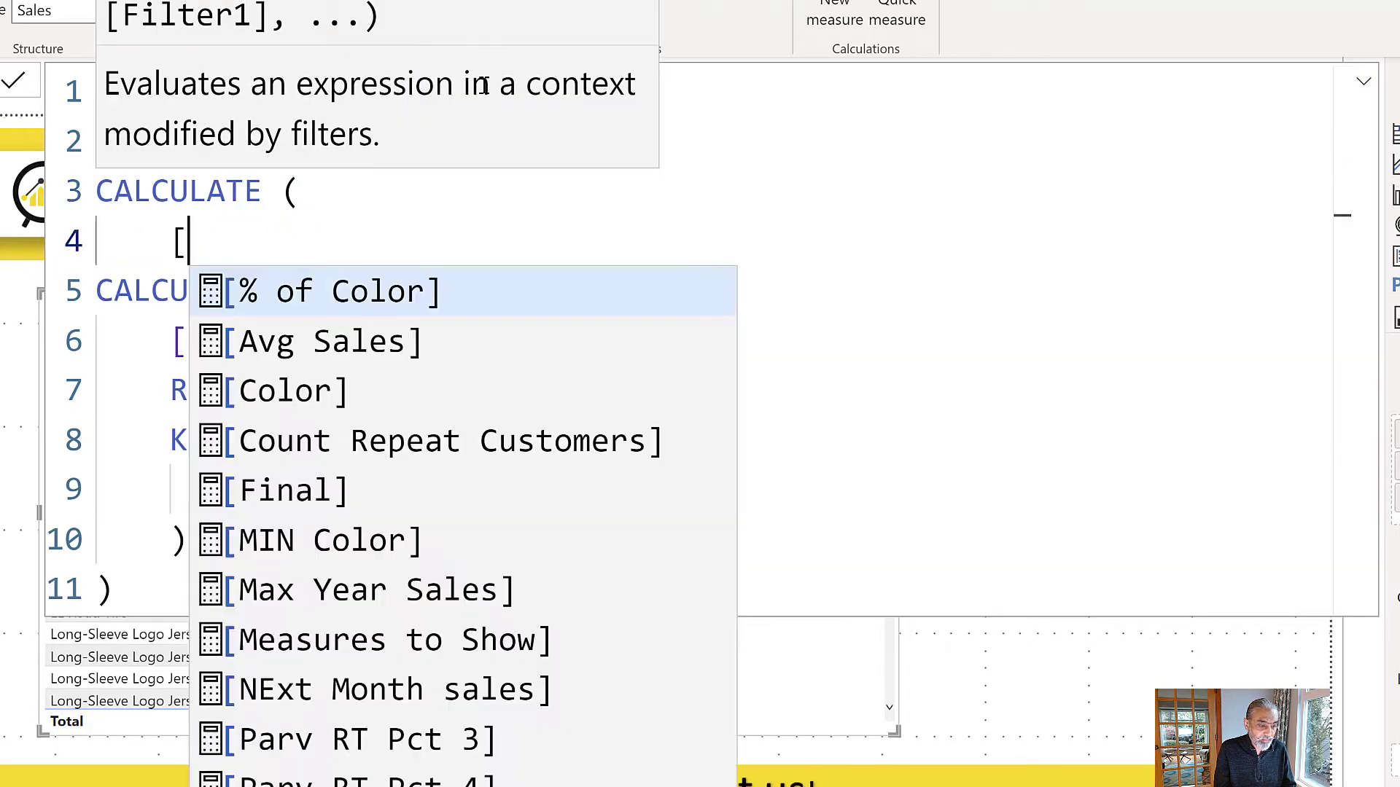
{"action": "key", "text": "BackSpace"}
{"action": "key", "text": "BackSpace"}
{"action": "key", "text": "BackSpace"}
{"action": "key", "text": "BackSpace"}
{"action": "type", "text": "ale"}
{"action": "key", "text": "Tab"}
{"action": "type", "text": ","}
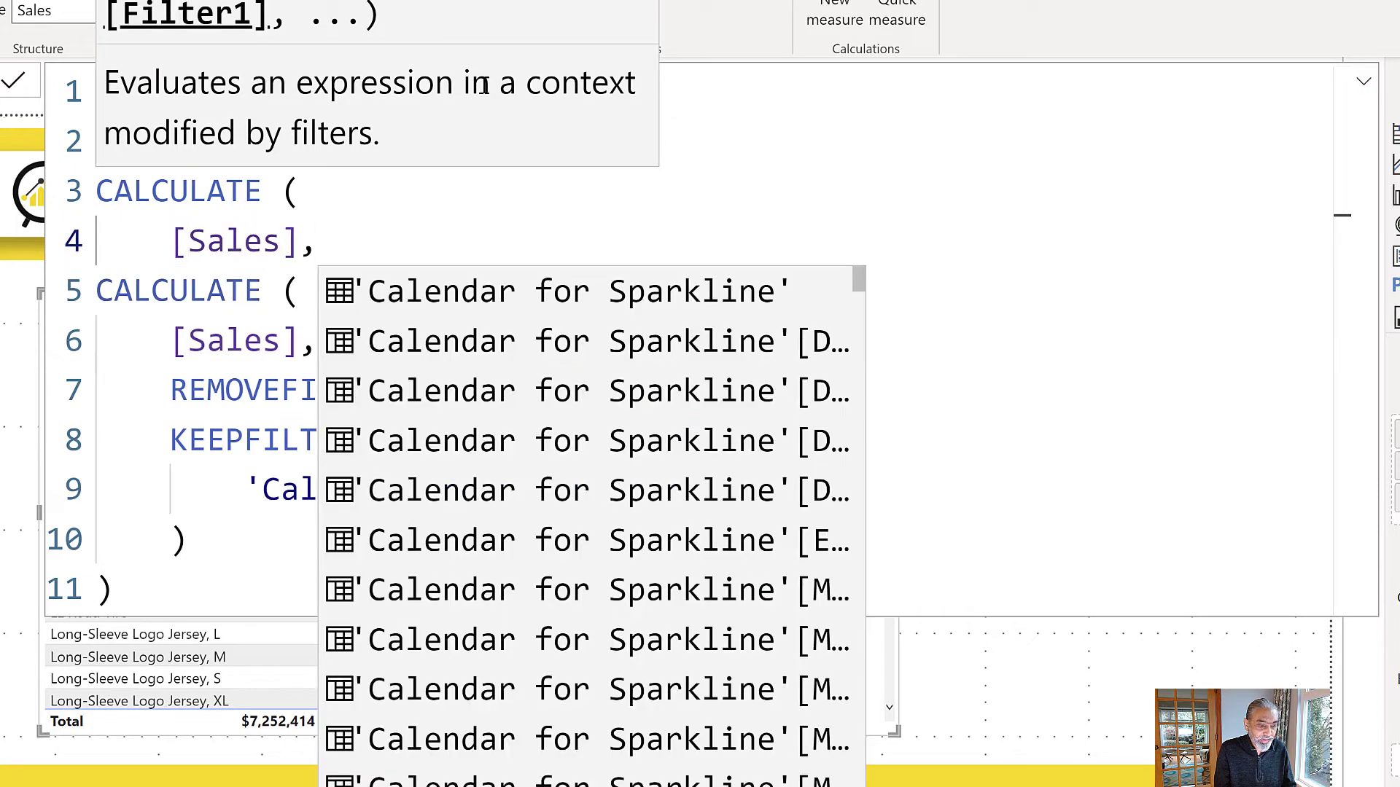
Add the ALLSELECTED ( 'Calendar' ) filter, close the CALCULATE, and add a RETURN line
{"action": "key", "text": "Return"}
{"action": "type", "text": "ALLSELECT"}
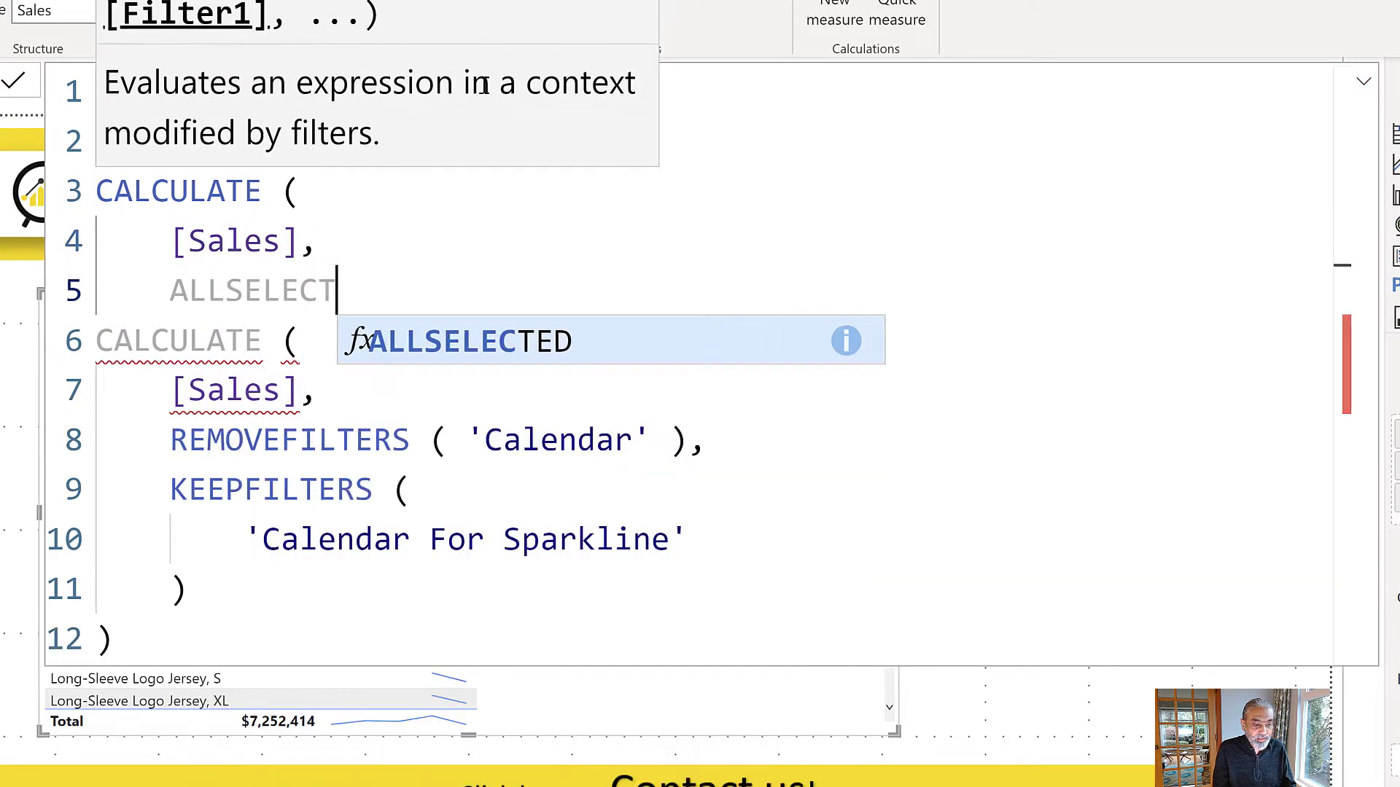
{"action": "key", "text": "Tab"}
{"action": "type", "text": "( 'Calend"}
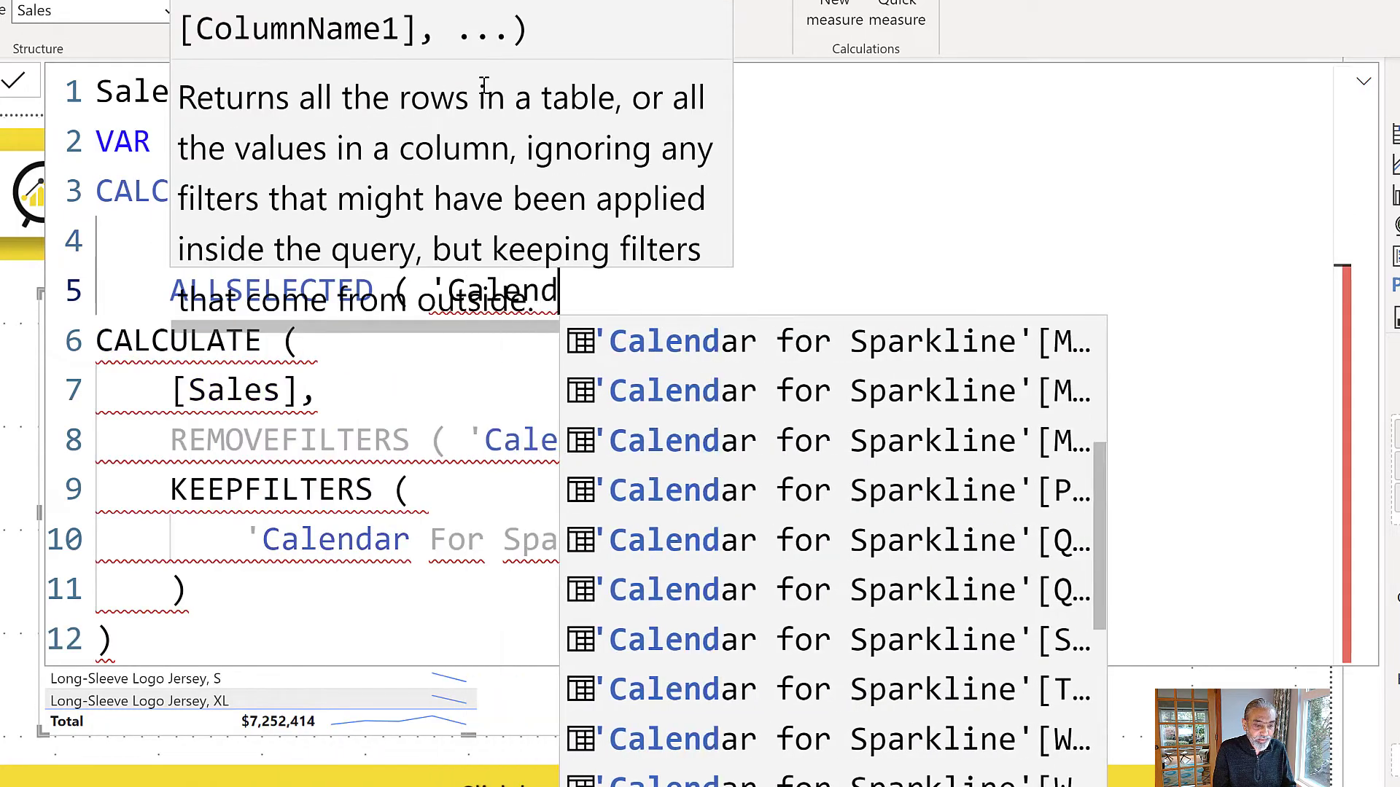
{"action": "type", "text": "ar"}
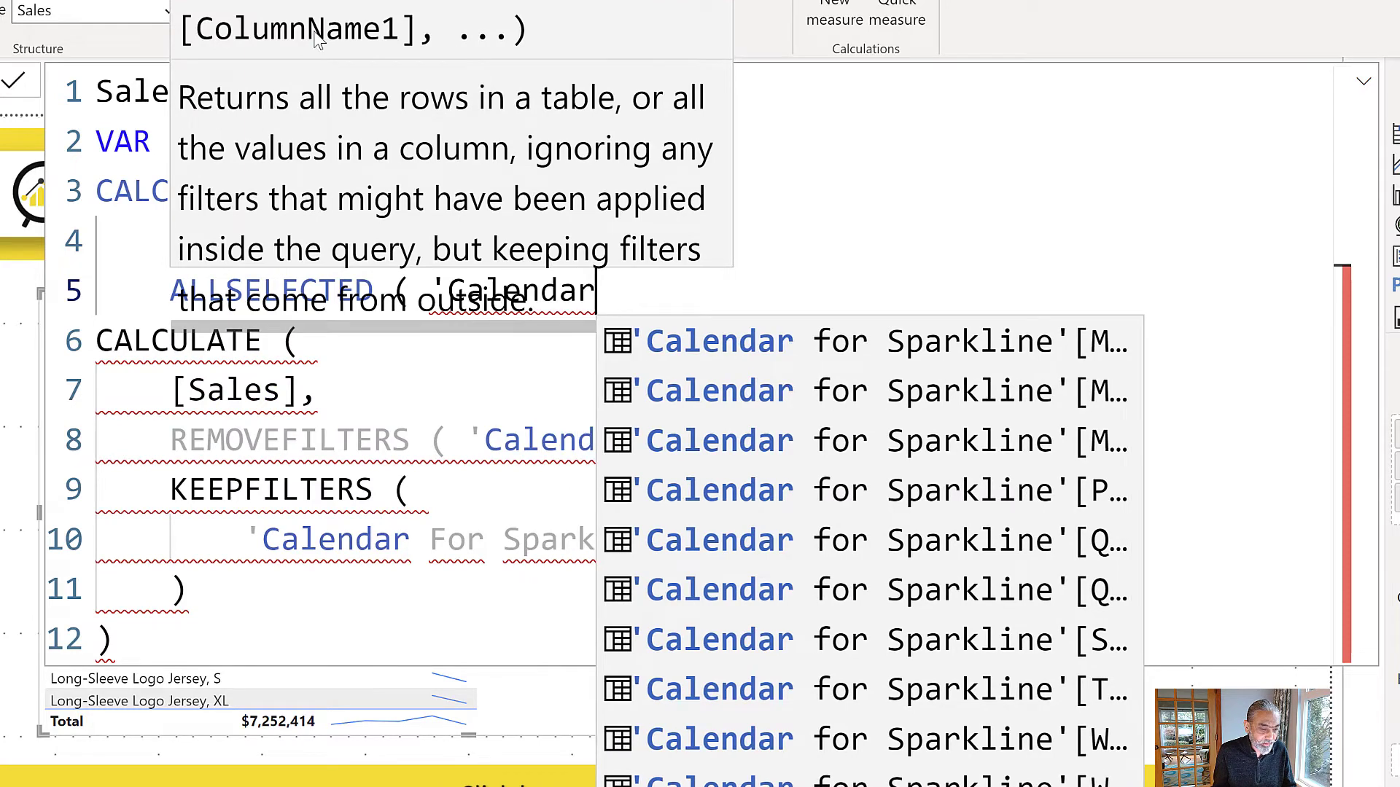
{"action": "left_click", "coordinate": [244, 489]}
{"action": "left_click", "coordinate": [624, 285]}
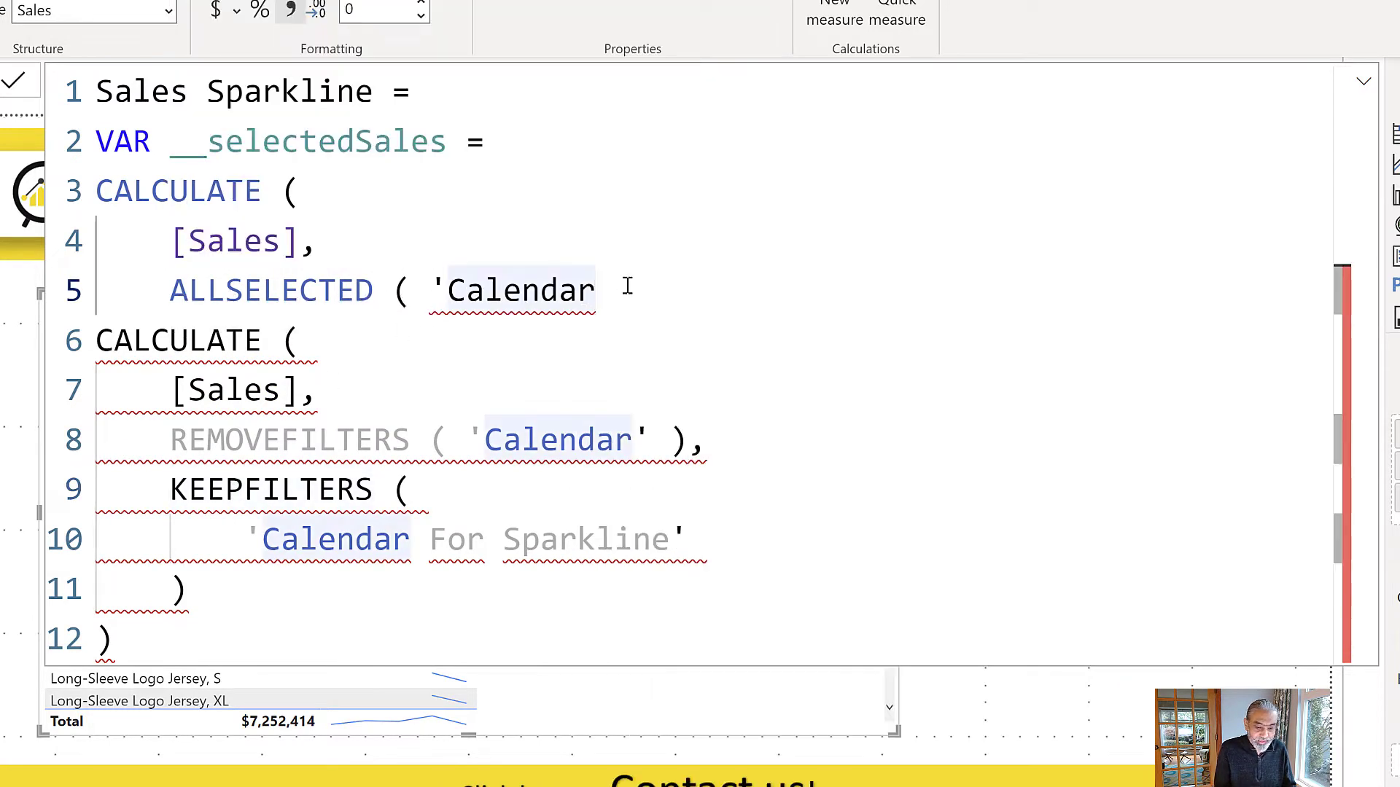
{"action": "type", "text": "' )"}
{"action": "key", "text": "Return"}
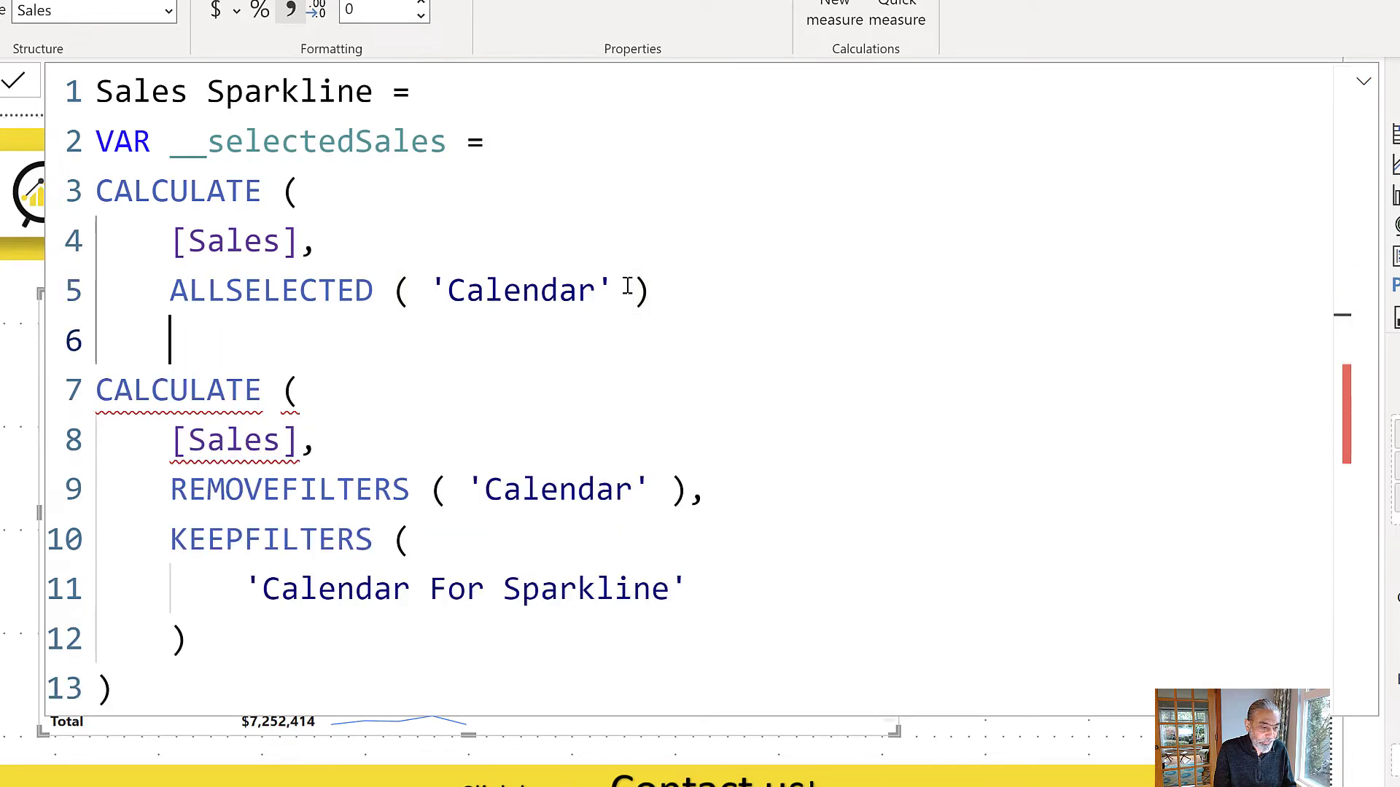
{"action": "key", "text": "BackSpace"}
{"action": "type", "text": ")"}
{"action": "key", "text": "Return"}
{"action": "type", "text": "RETURN"}
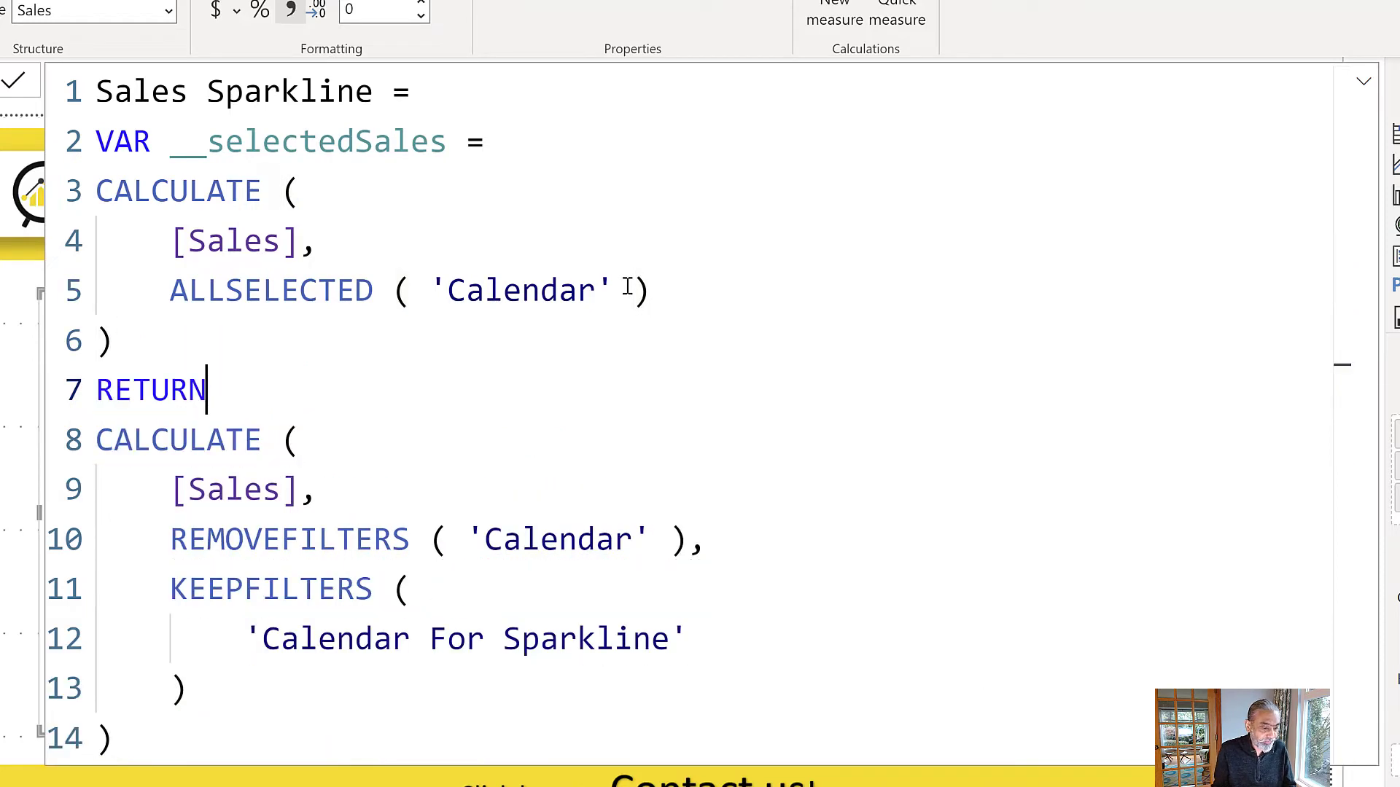
{"action": "scroll", "coordinate": [626, 354], "scroll_direction": "down", "scroll_amount": 2}
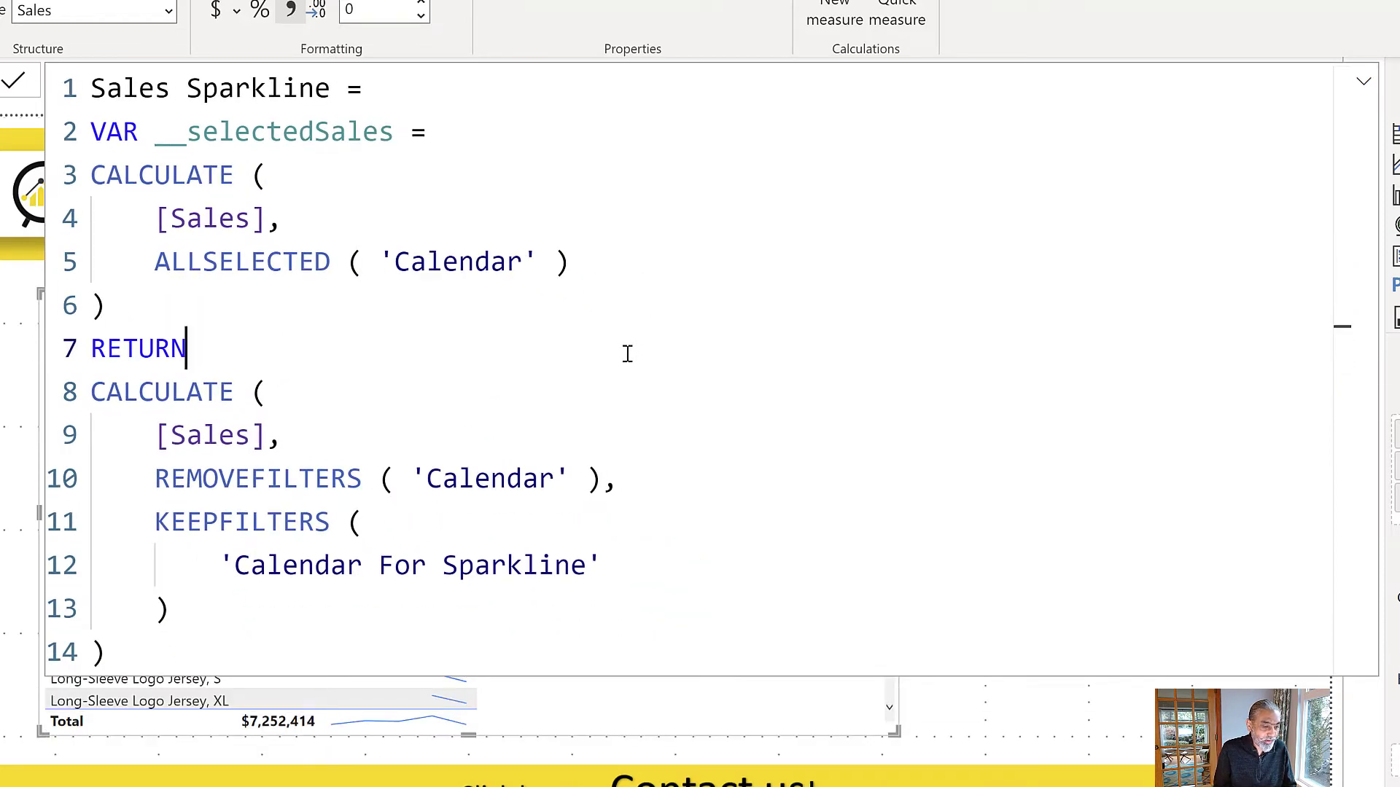
After RETURN, write the condition IF ( NOT ISBLANK ( __selectedSales ) ),
{"action": "key", "text": "Return"}
{"action": "type", "text": "IF"}
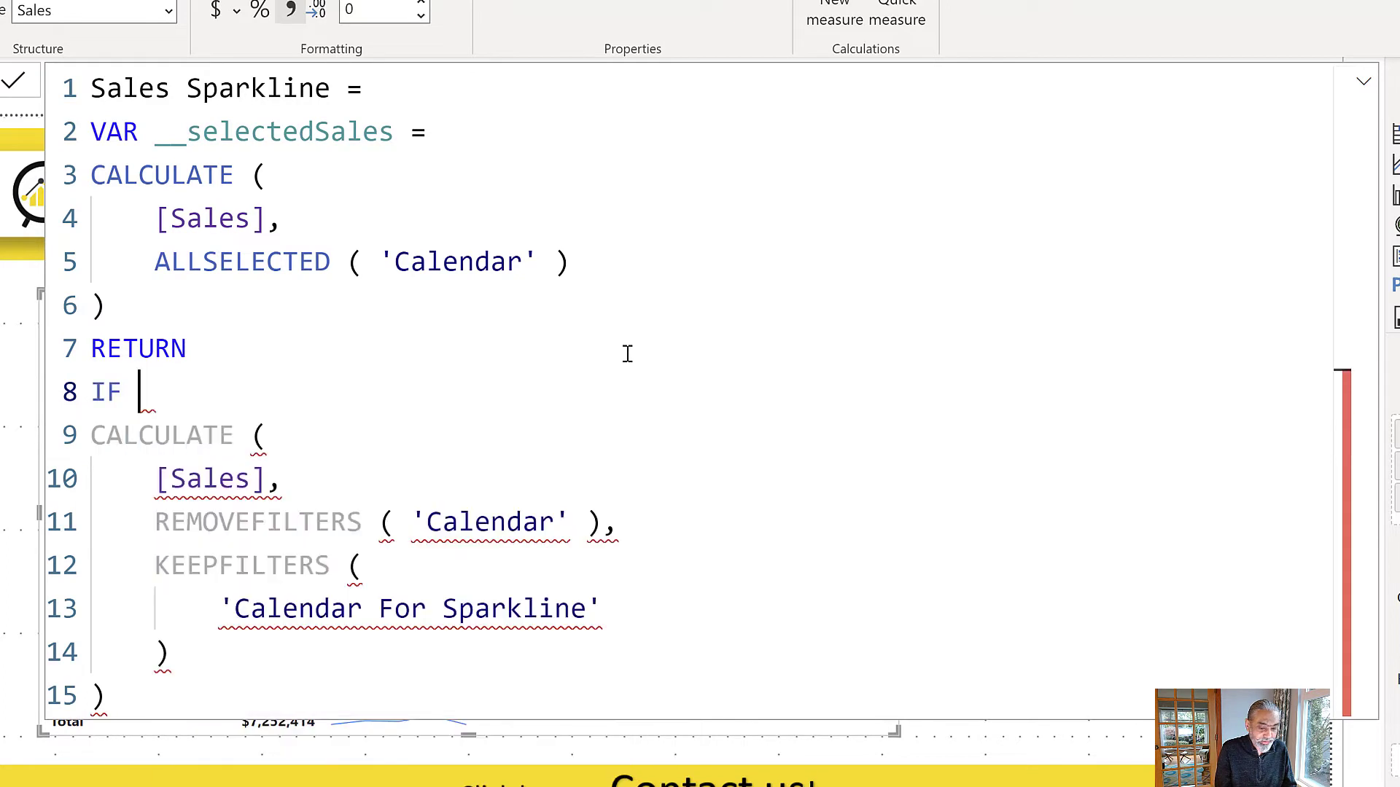
{"action": "type", "text": "( __selectedSales"}
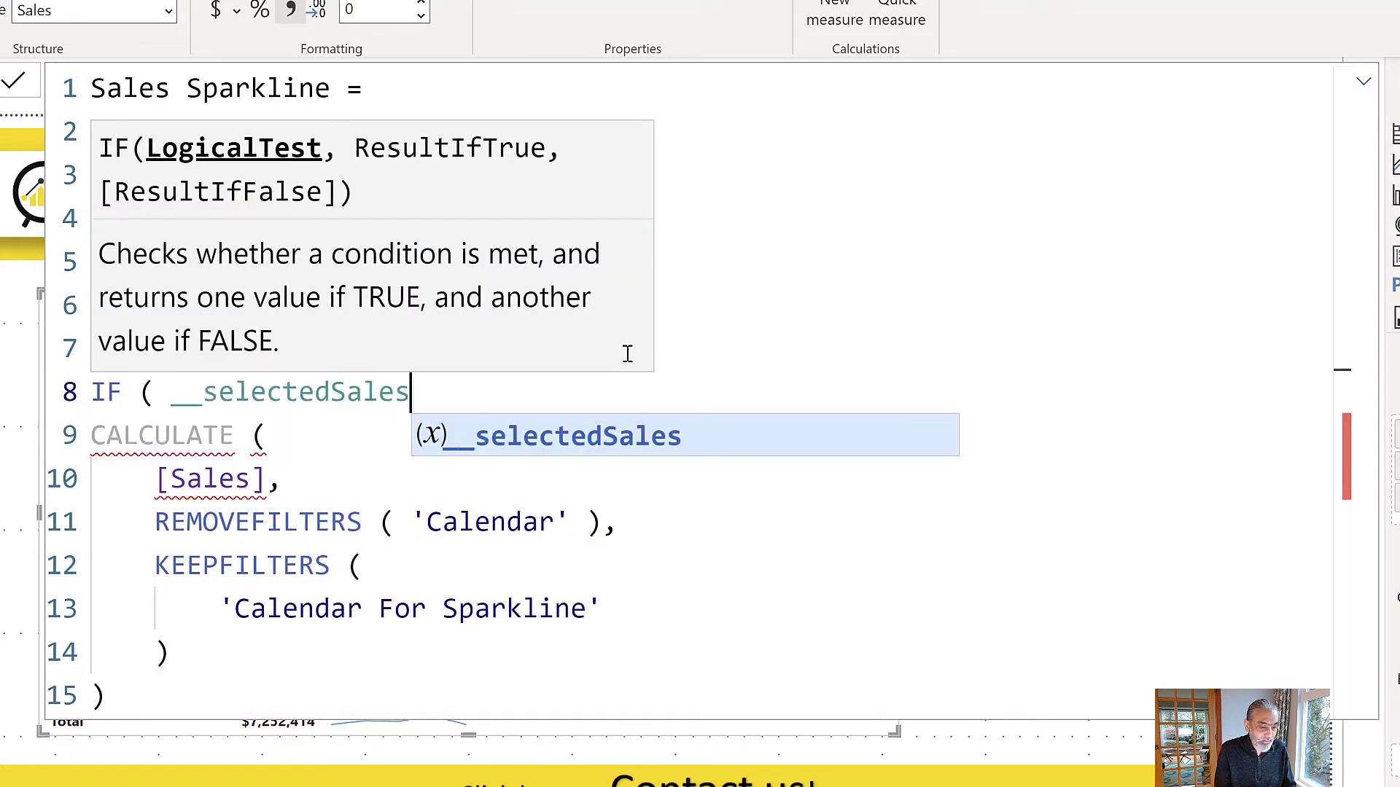
{"action": "key", "text": "ctrl+Left"}
{"action": "key", "text": "ctrl+Left"}
{"action": "type", "text": "NOT ISBLANK"}
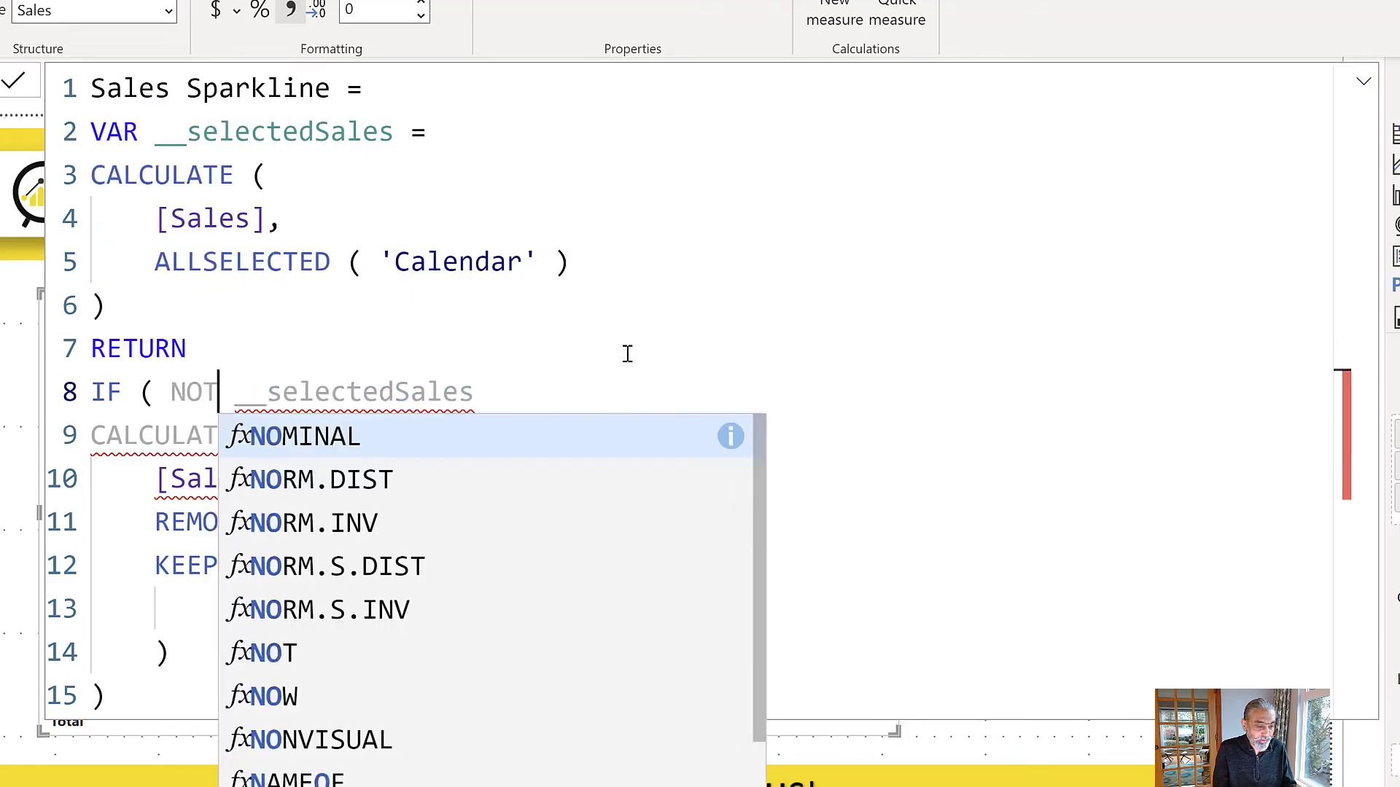
{"action": "type", "text": " ("}
{"action": "key", "text": "Down"}
{"action": "key", "text": "ctrl+Left"}
{"action": "key", "text": "ctrl+Left"}
{"action": "key", "text": "ctrl+Left"}
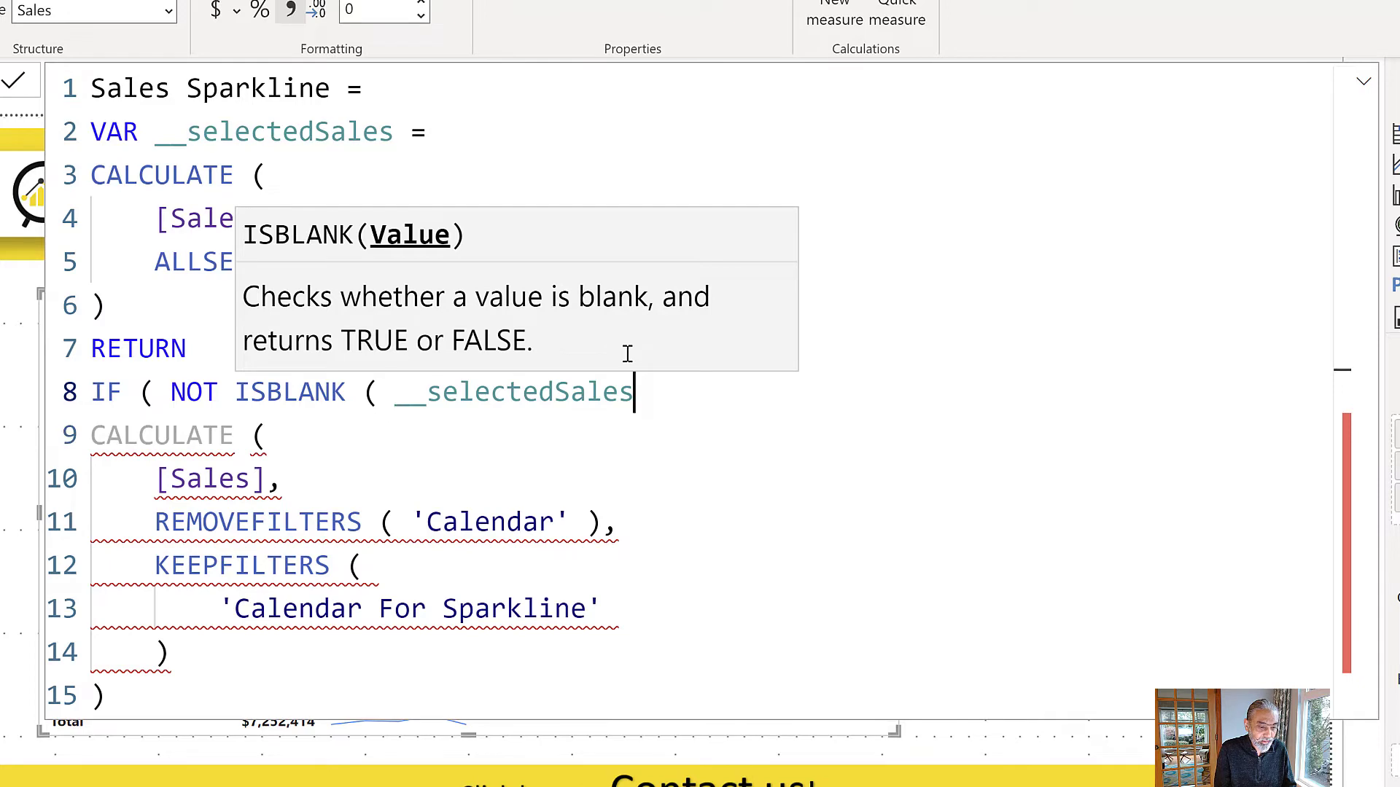
{"action": "type", "text": "),"}
Indent the original CALCULATE block inside the IF and close the IF with )
{"action": "key", "text": "Down"}
{"action": "key", "text": "Left"}
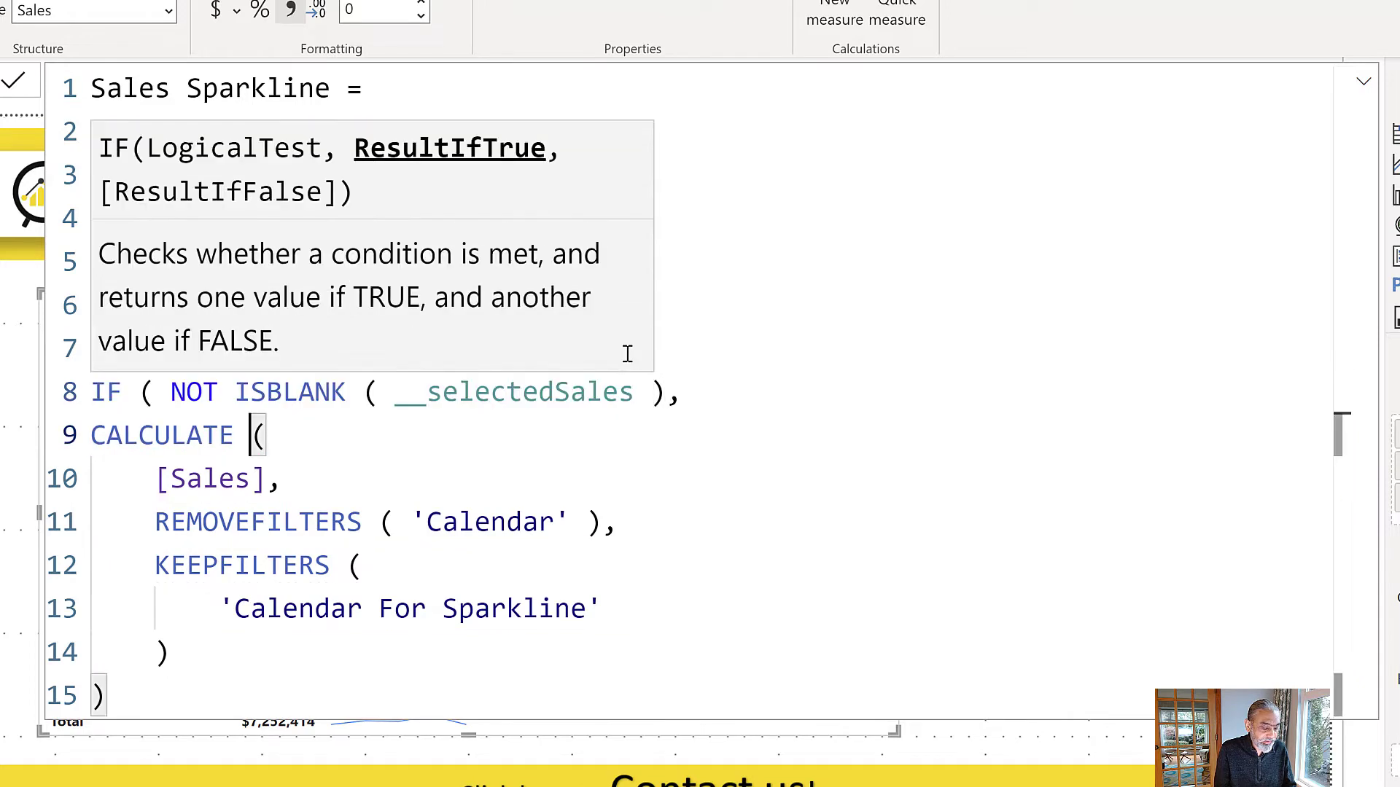
{"action": "key", "text": "Home"}
{"action": "key", "text": "shift+Down"}
{"action": "key", "text": "shift+Down"}
{"action": "key", "text": "shift+Down"}
{"action": "key", "text": "shift+Down"}
{"action": "key", "text": "shift+Down"}
{"action": "key", "text": "shift+Down"}
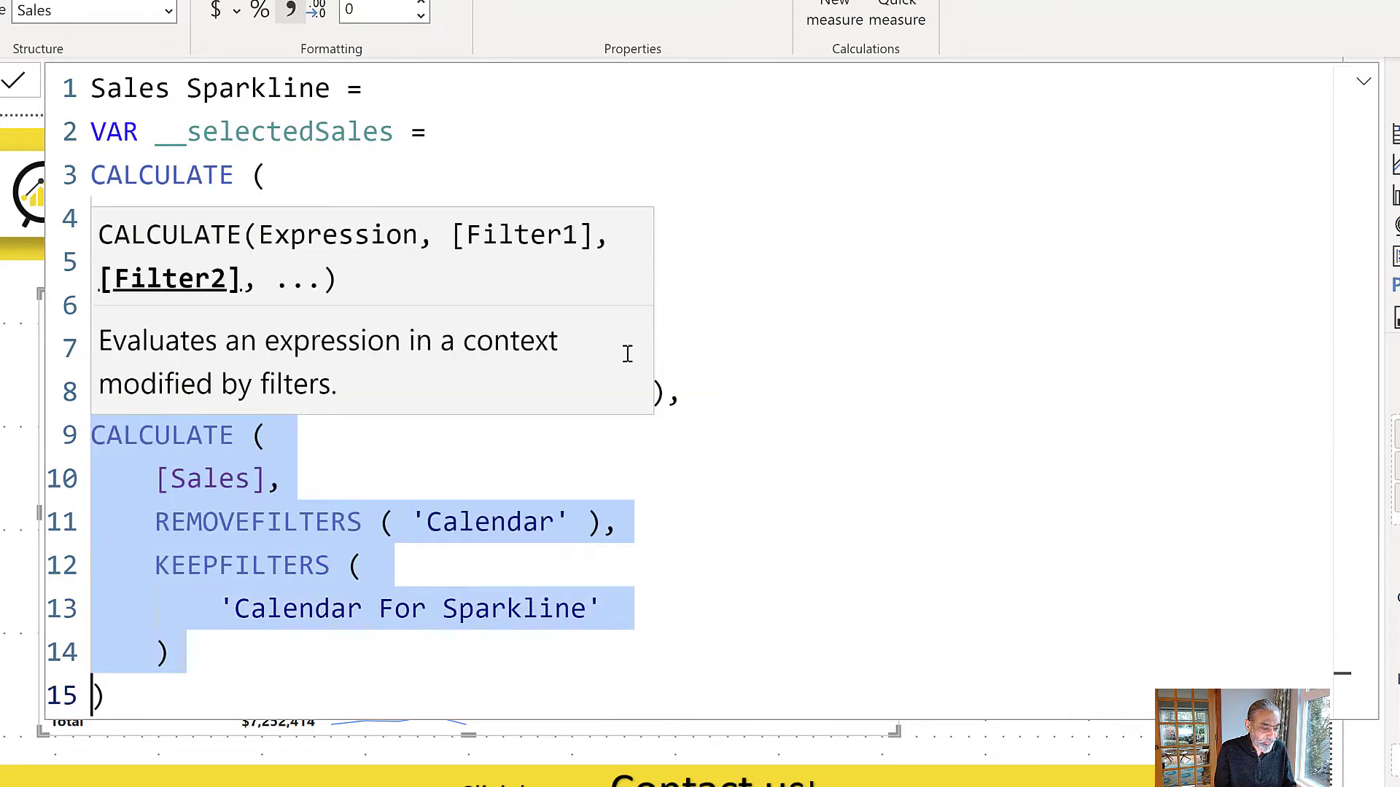
{"action": "key", "text": "shift+End"}
{"action": "key", "text": "Tab"}
{"action": "key", "text": "End"}
{"action": "key", "text": "Return"}
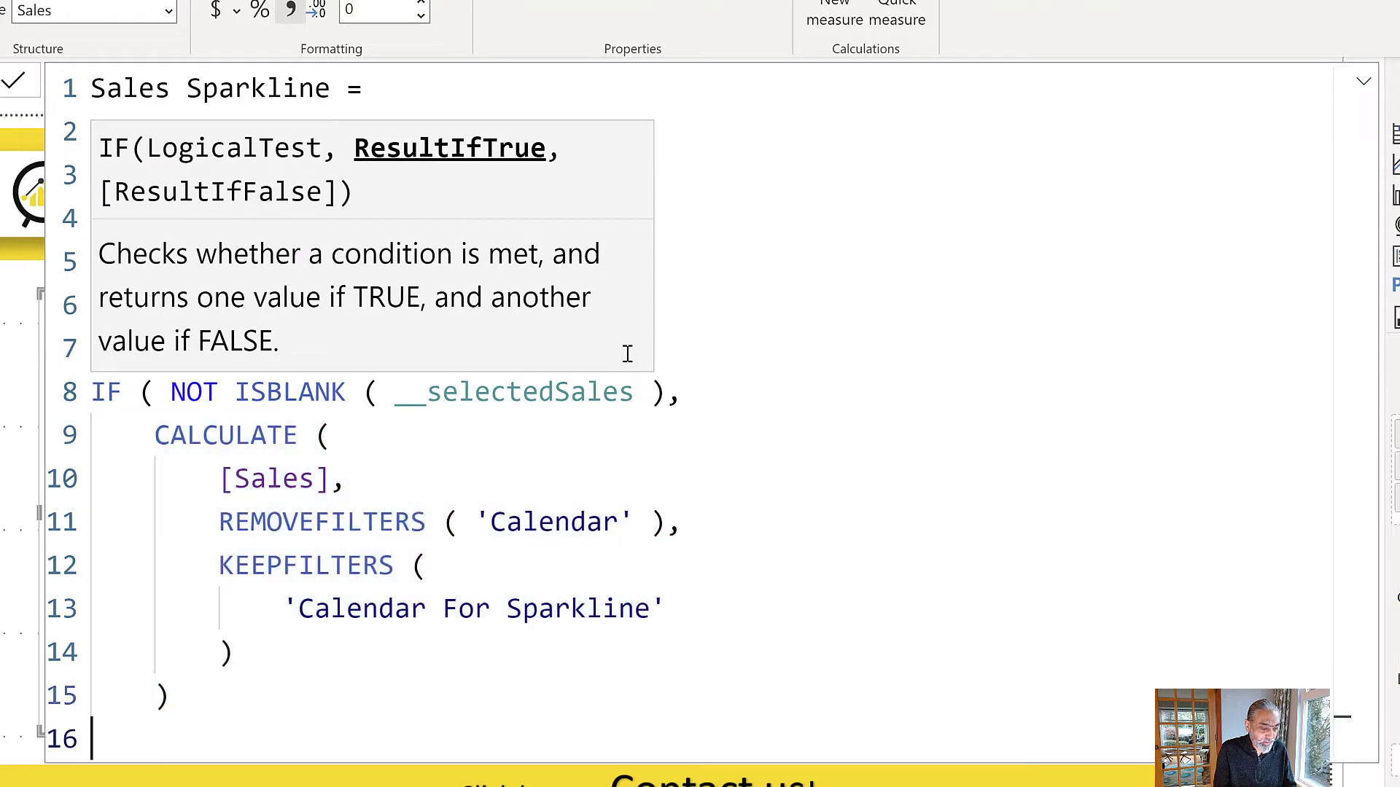
{"action": "key", "text": "BackSpace"}
{"action": "type", "text": ")"}
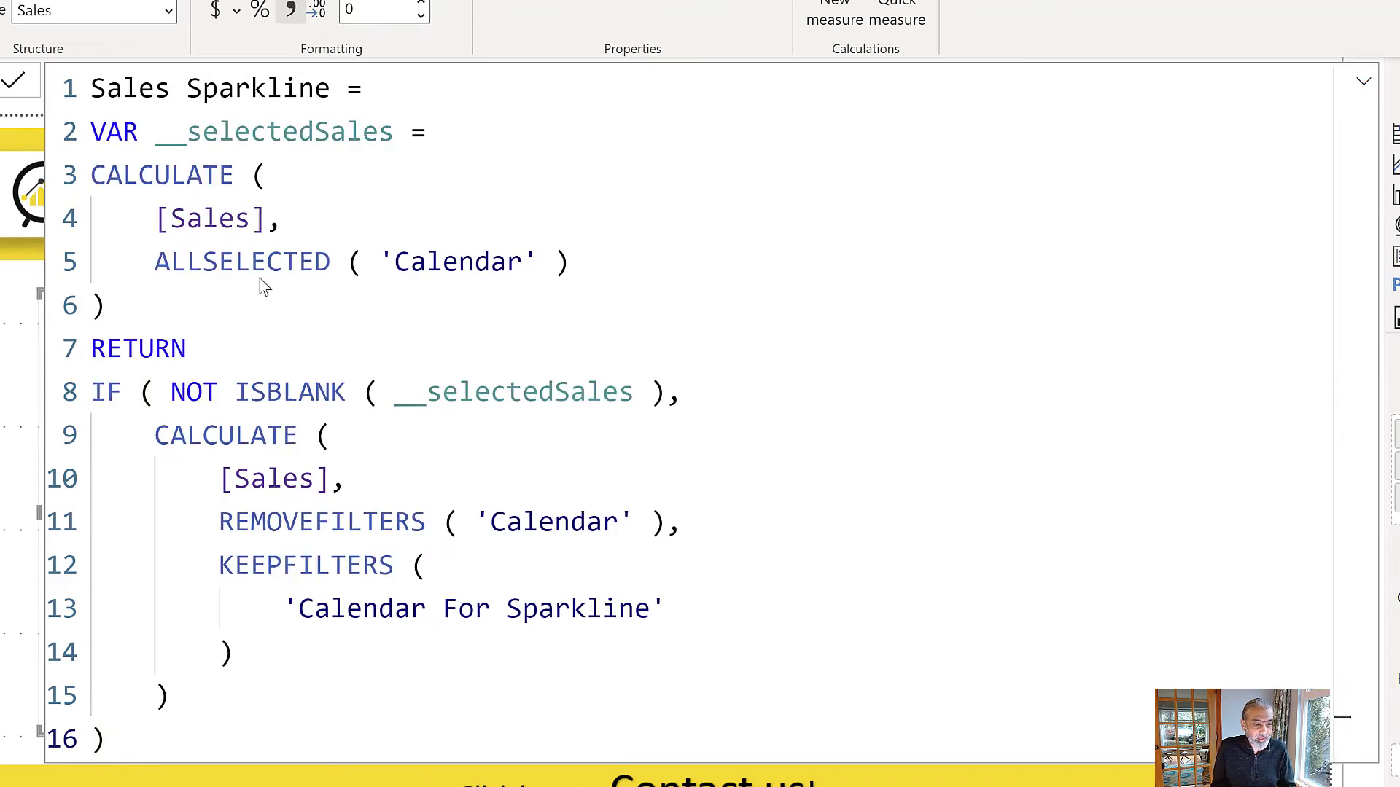
Commit the updated measure and sort the 2018 product table by Sales descending
{"action": "left_click", "coordinate": [1365, 86]}
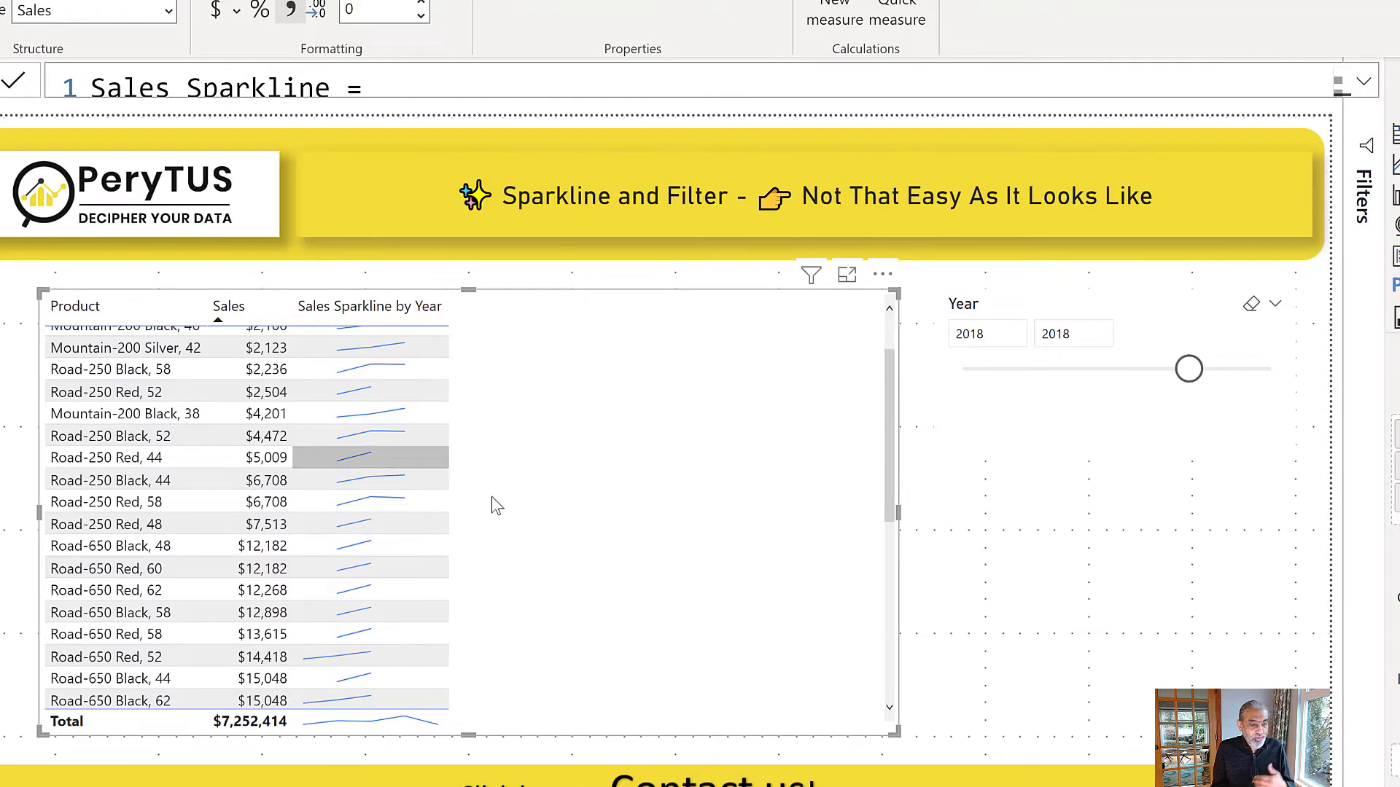
{"action": "scroll", "coordinate": [616, 394], "scroll_direction": "up", "scroll_amount": 2}
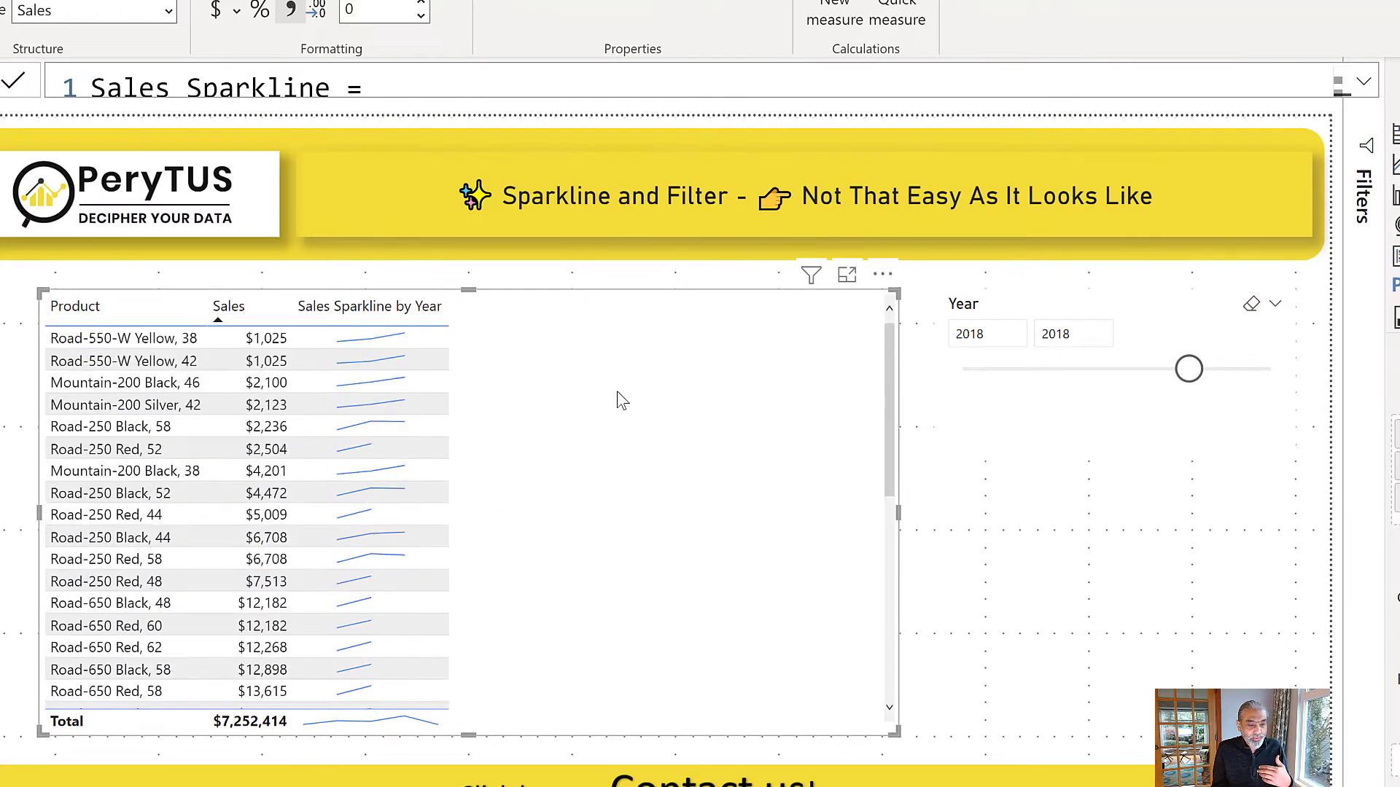
{"action": "left_click", "coordinate": [217, 305]}
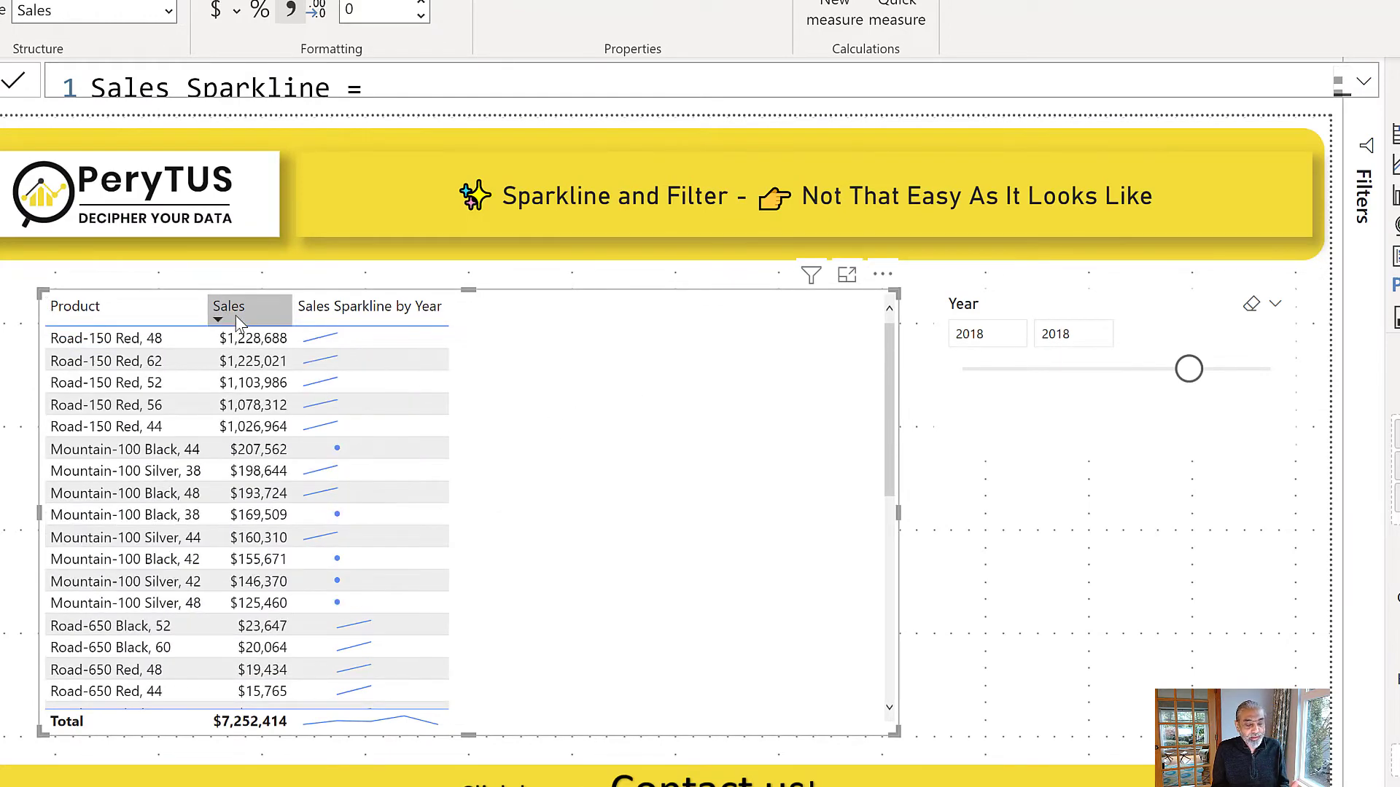
{"action": "mouse_move", "coordinate": [305, 344]}
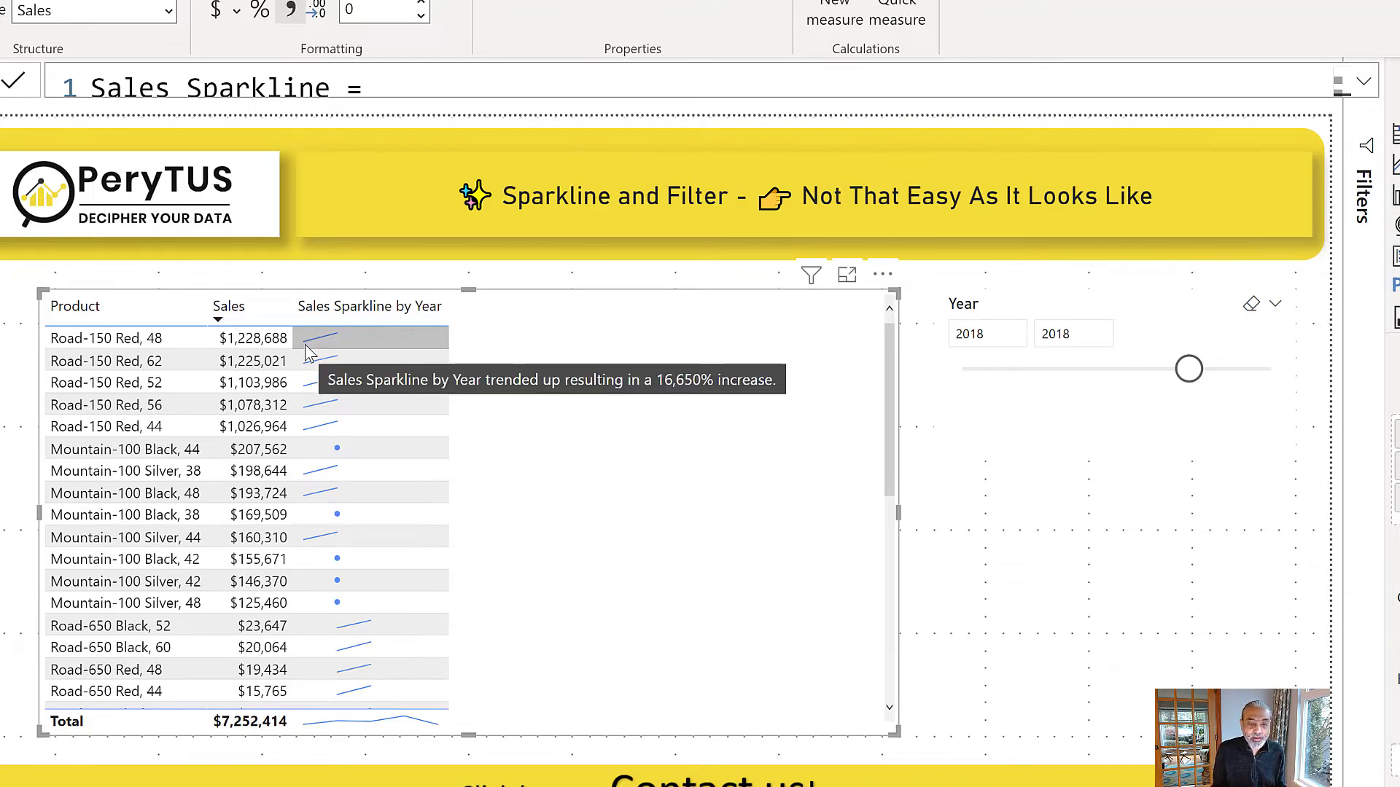
{"action": "left_click", "coordinate": [1060, 333]}
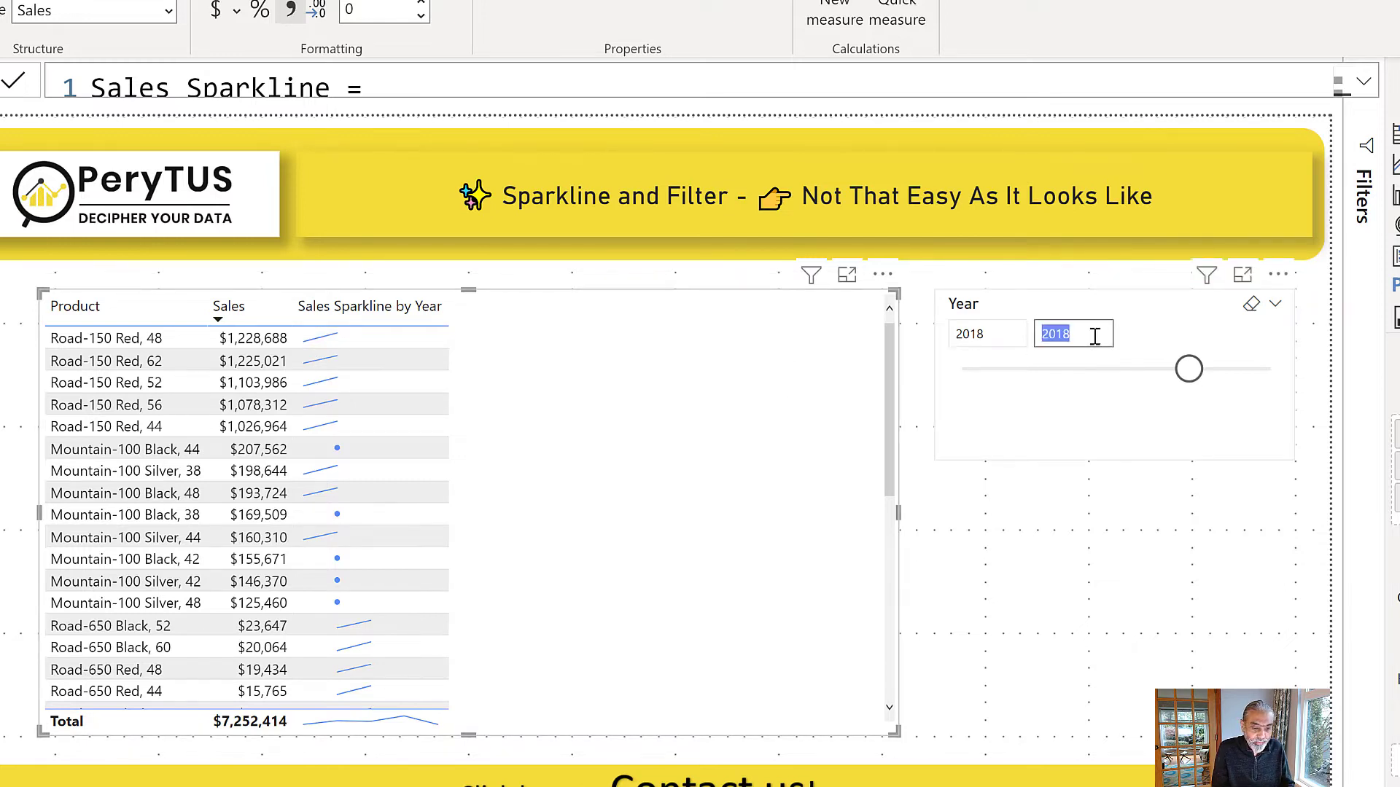
Set both Year slicer boxes to 2020 so only 2020 sales are listed
{"action": "key", "text": "shift+Tab"}
{"action": "key", "text": "Tab"}
{"action": "type", "text": "2020"}
{"action": "key", "text": "shift+Tab"}
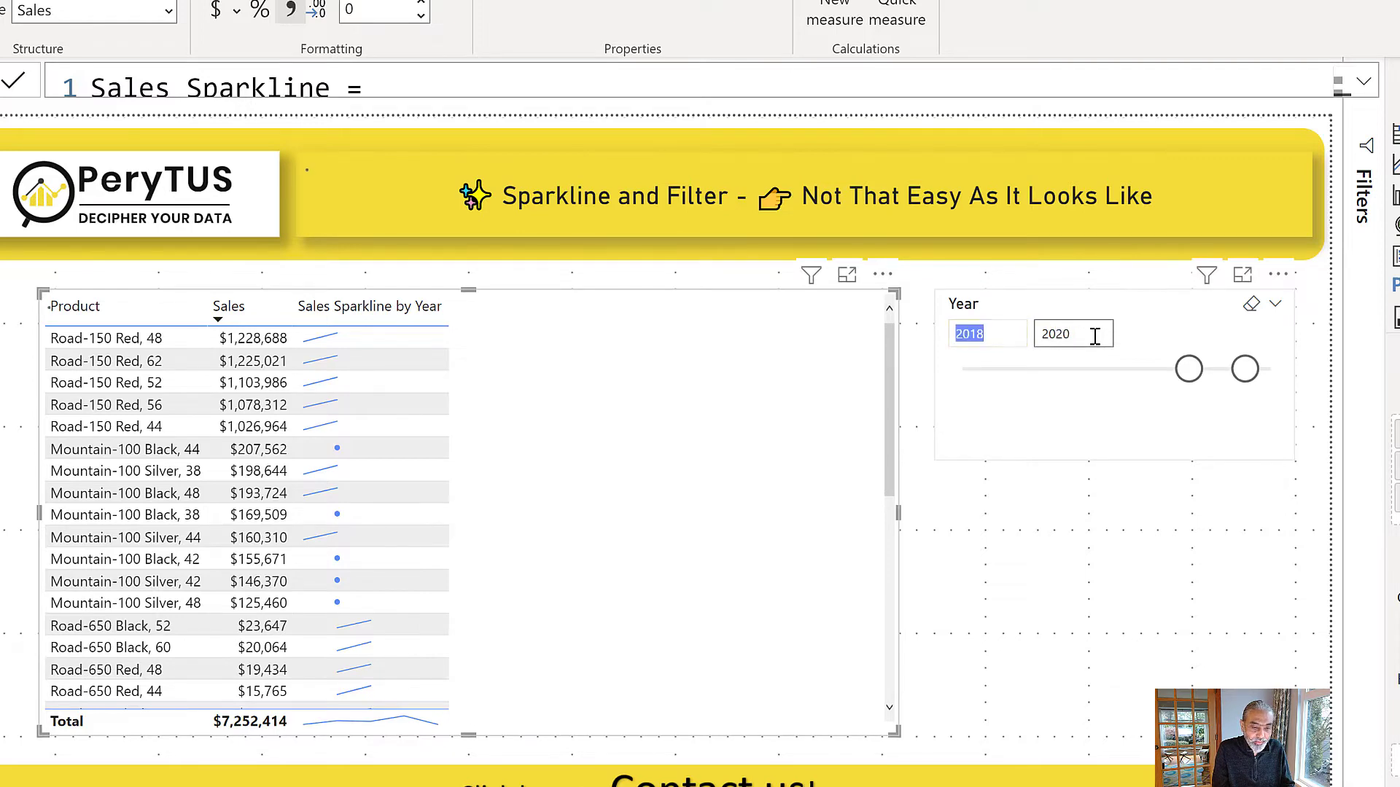
{"action": "type", "text": "2020"}
{"action": "key", "text": "Tab"}
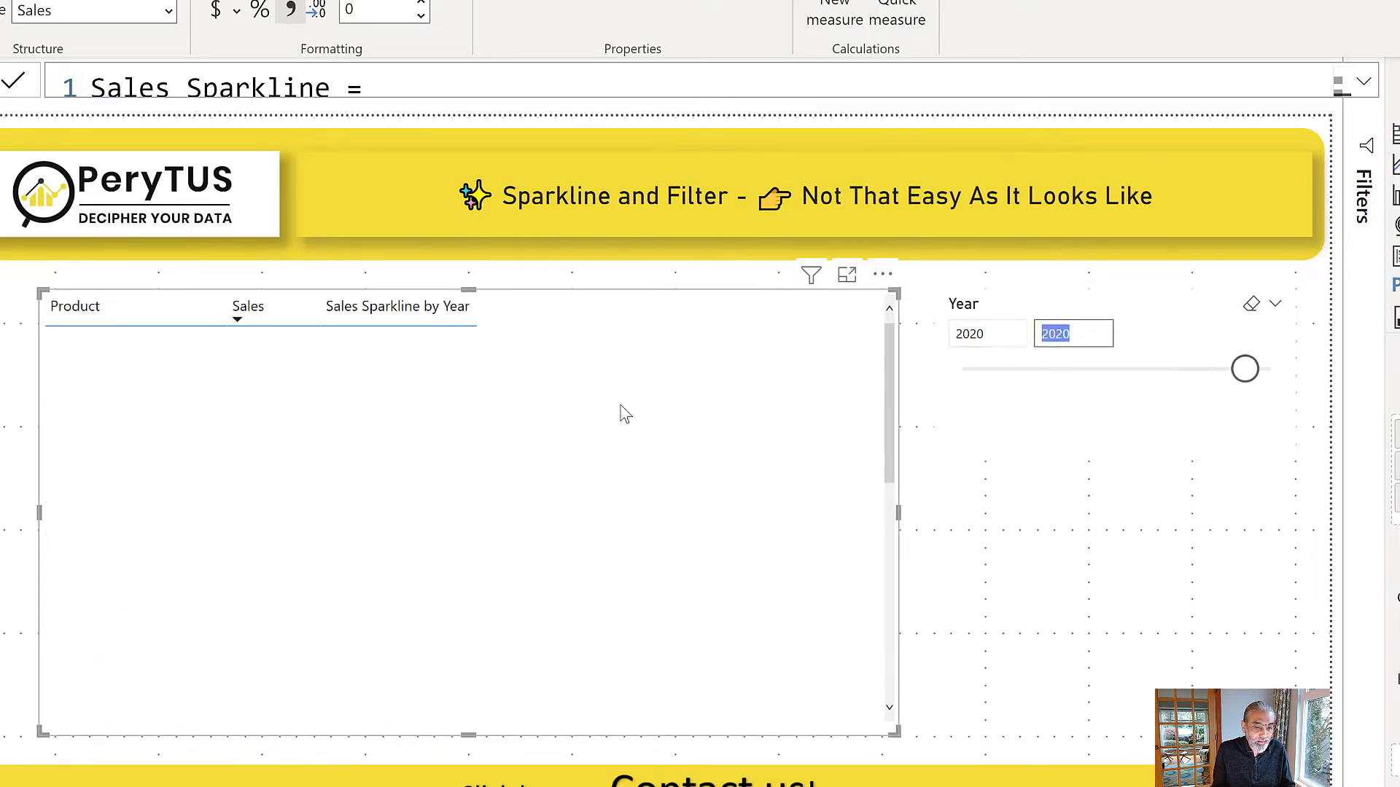
{"action": "key", "text": "Tab"}
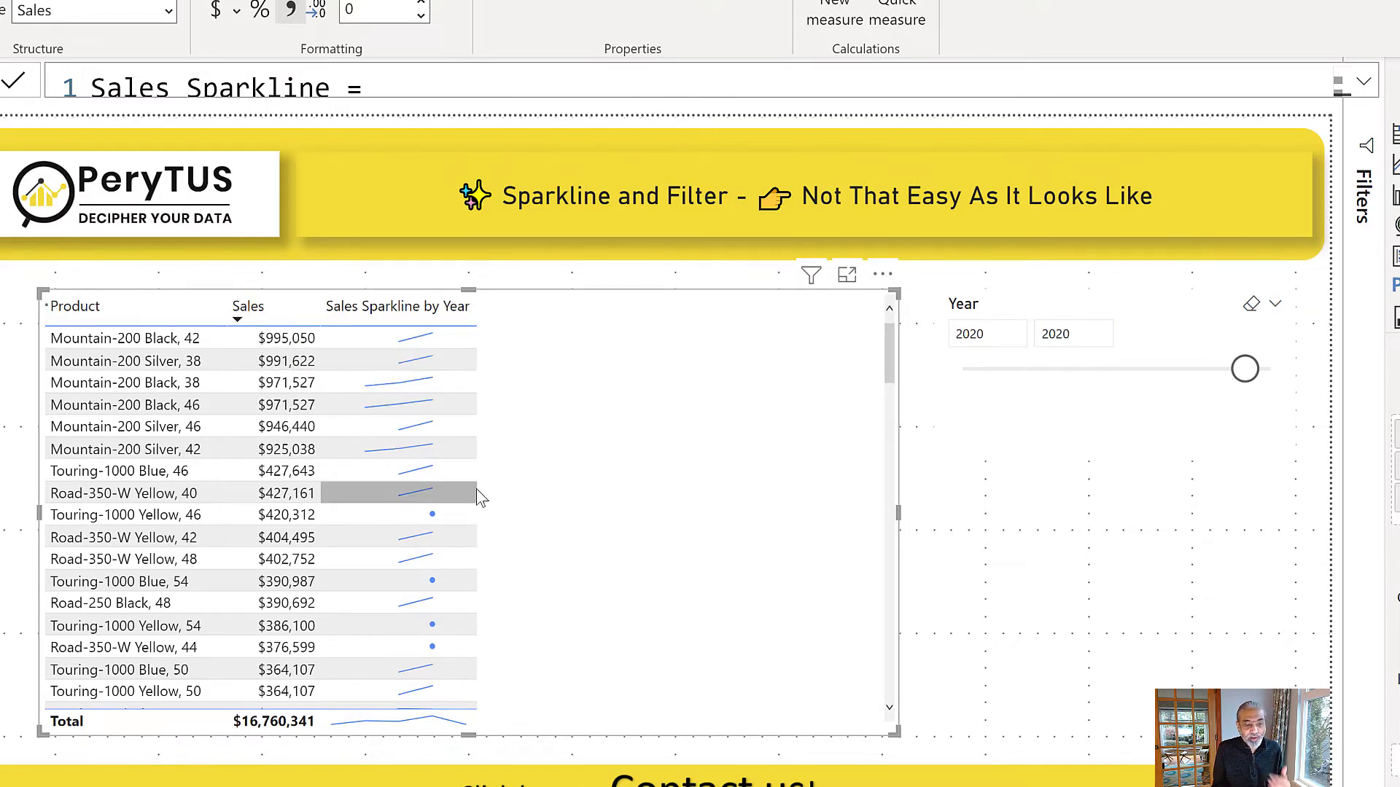
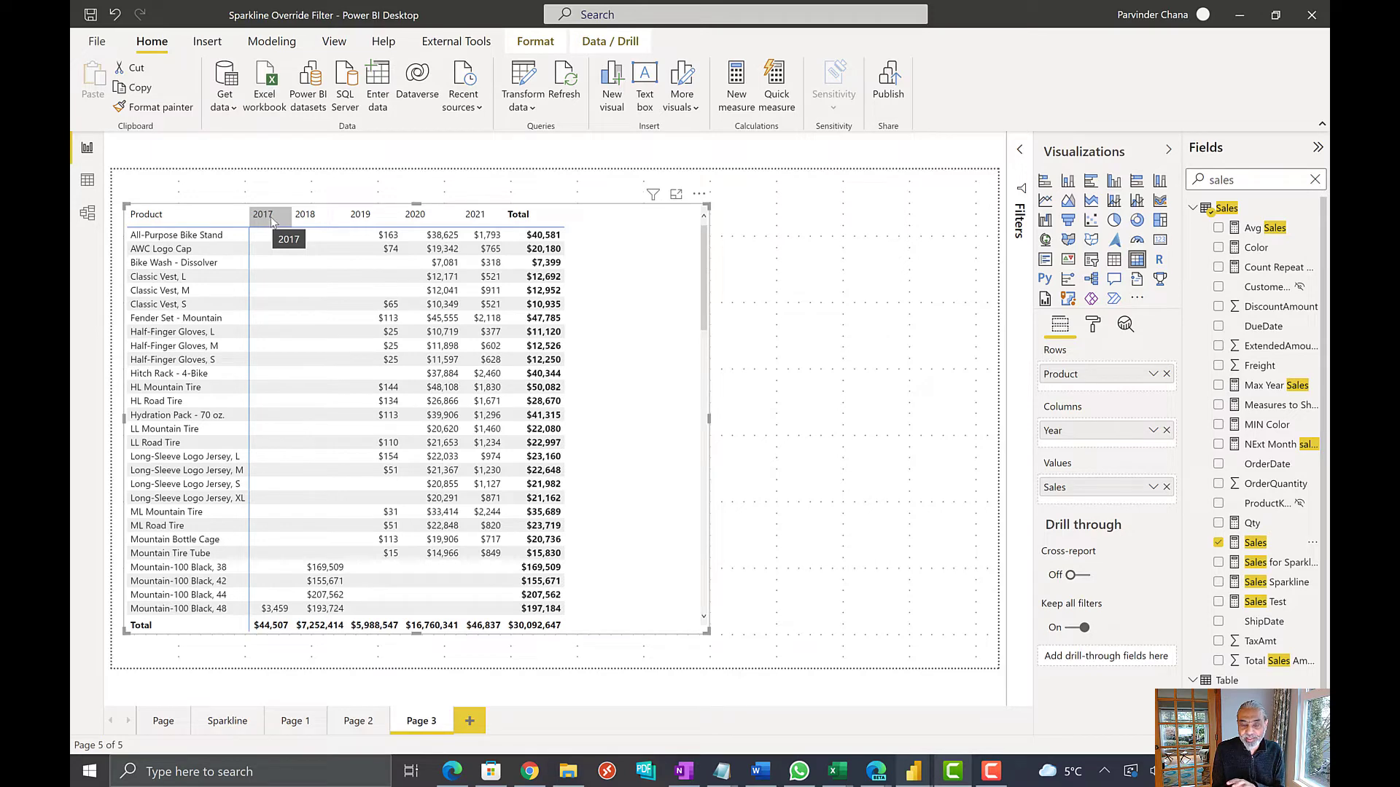
Inspect the calendar tables in Model view, then return to the report and select the field search text
{"action": "left_click", "coordinate": [88, 215]}
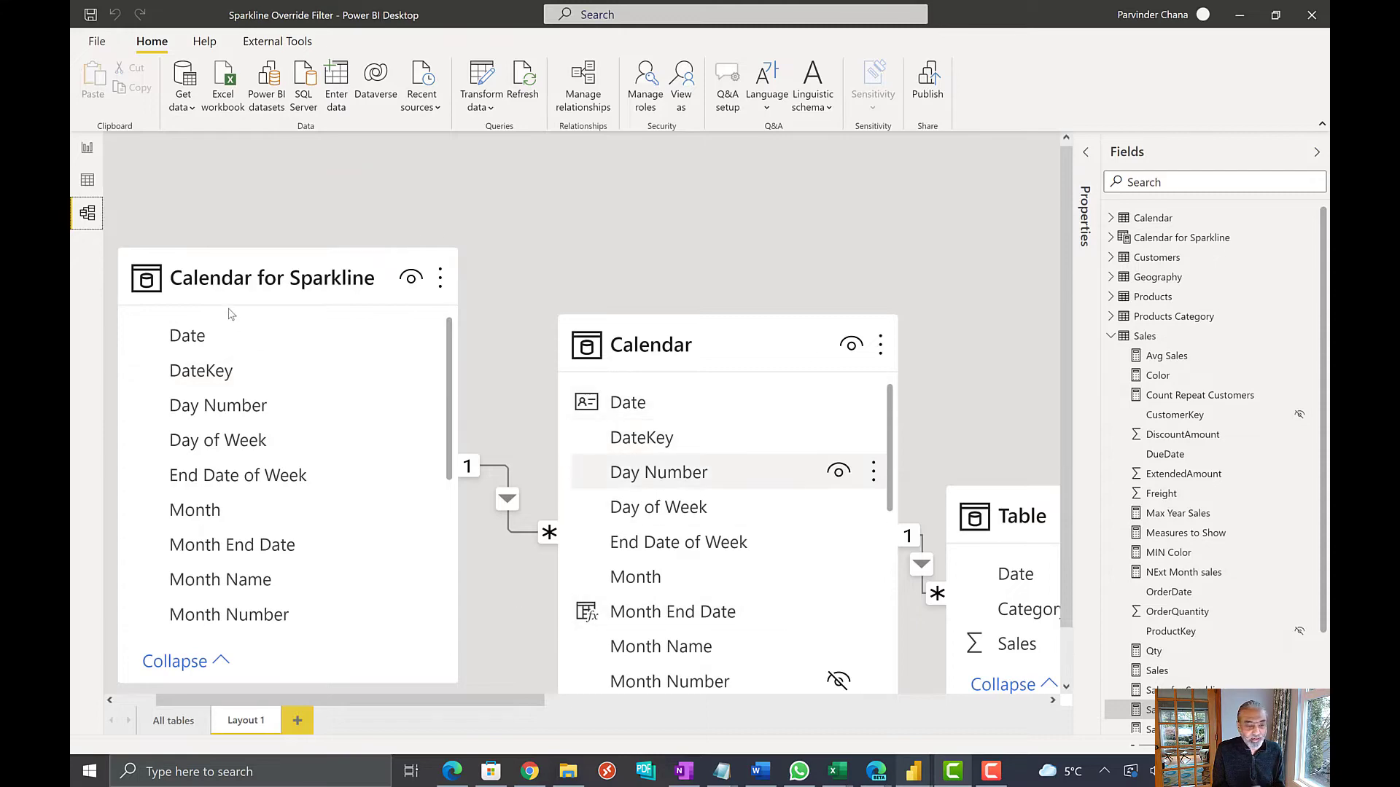
{"action": "left_click", "coordinate": [91, 155]}
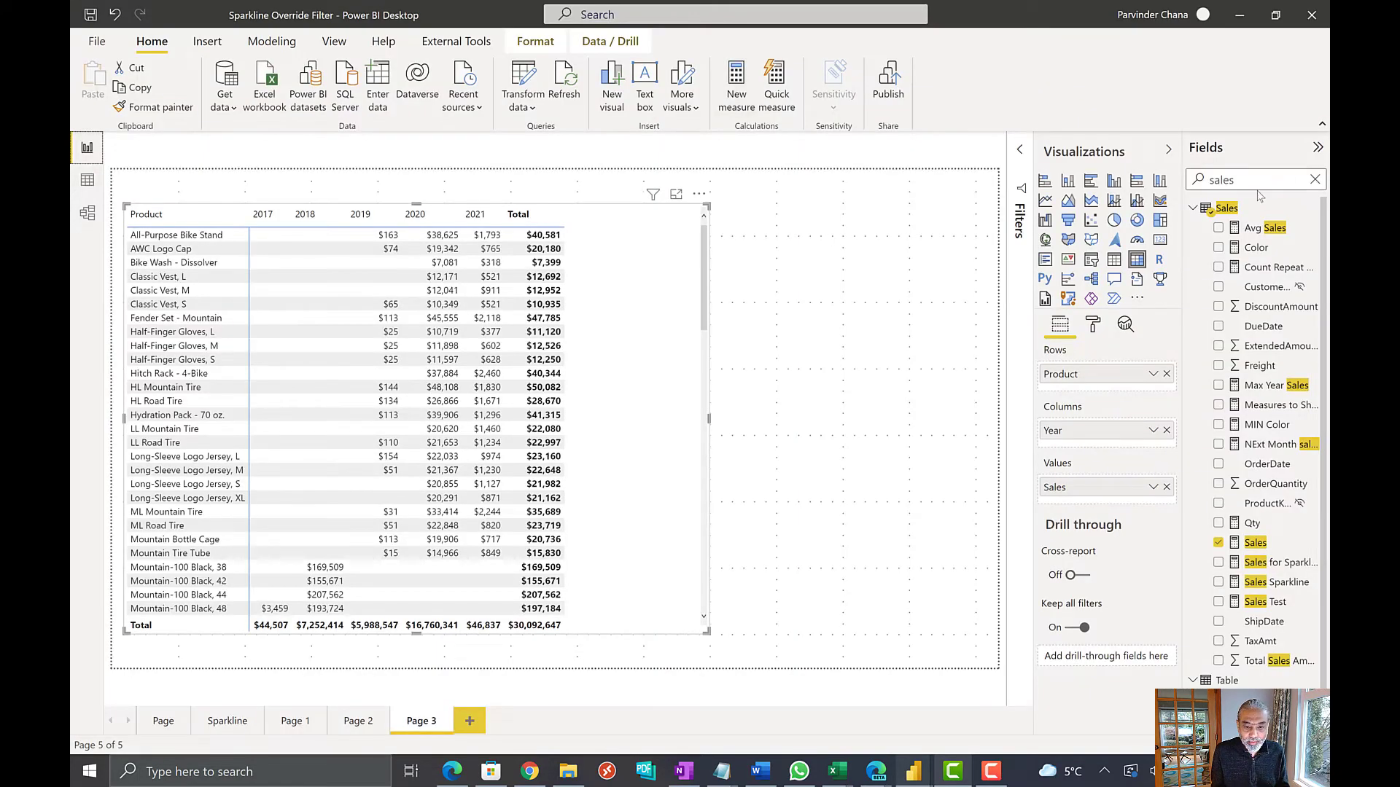
{"action": "double_click", "coordinate": [1204, 179]}
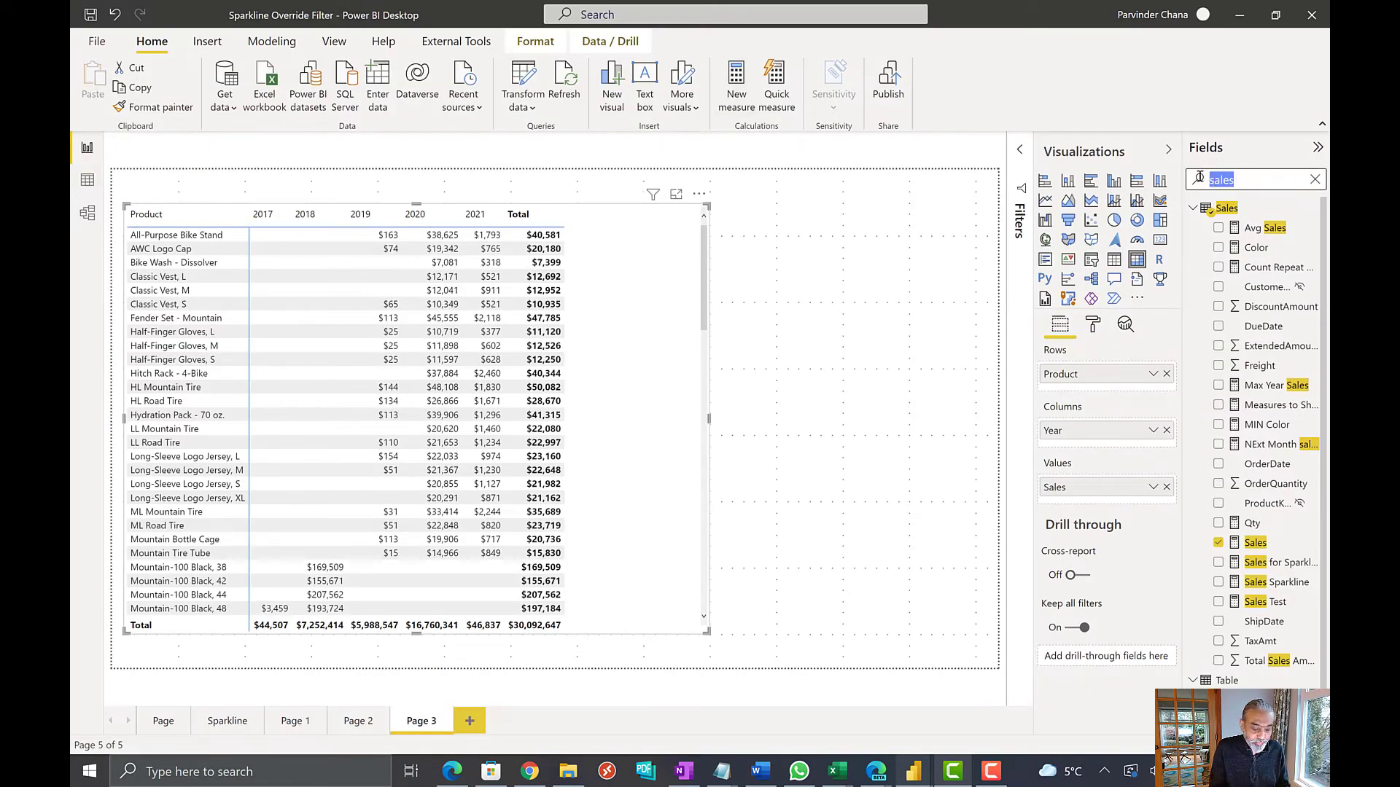
Add a narrowed Calendar Year list slicer beside the matrix with 2018 ticked
{"action": "type", "text": "year"}
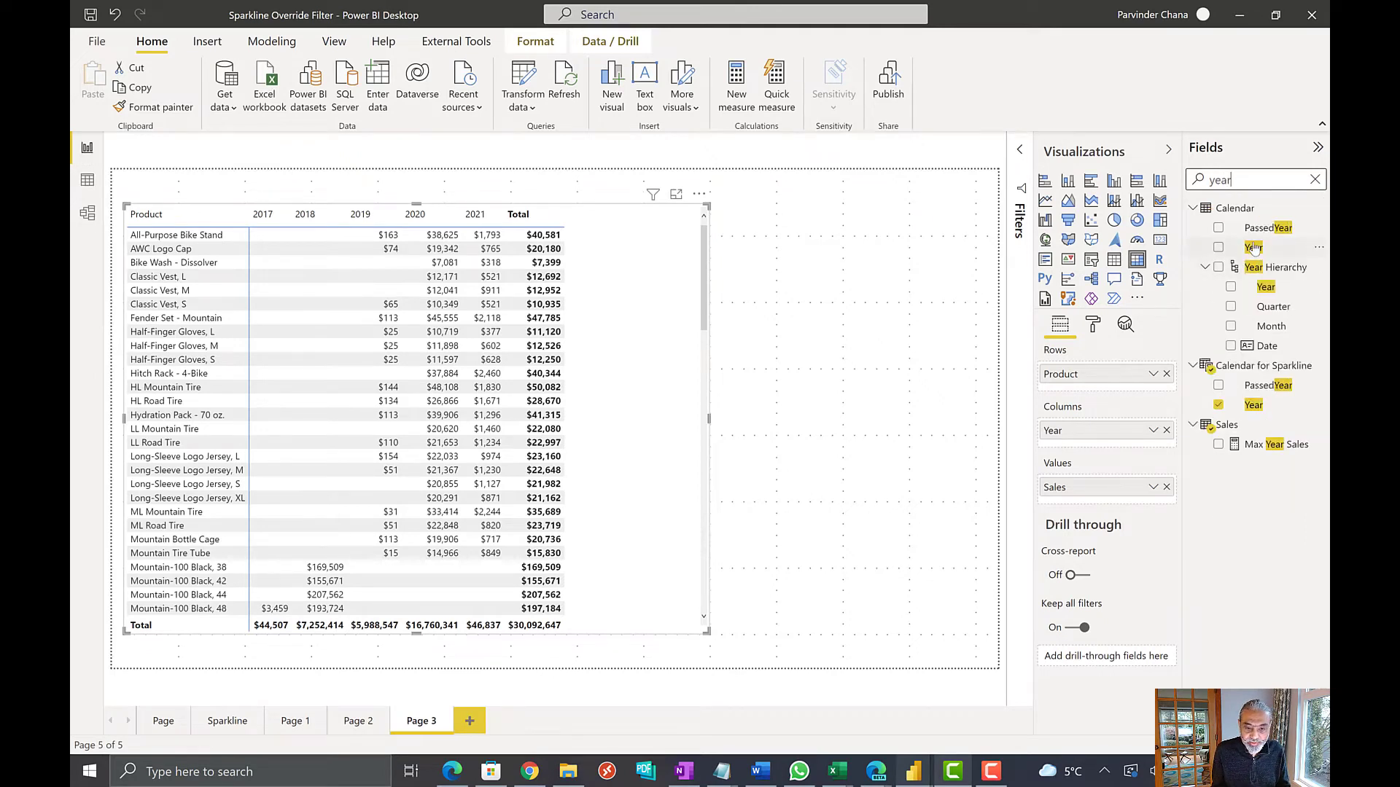
{"action": "left_click_drag", "start_coordinate": [1253, 247], "coordinate": [981, 247]}
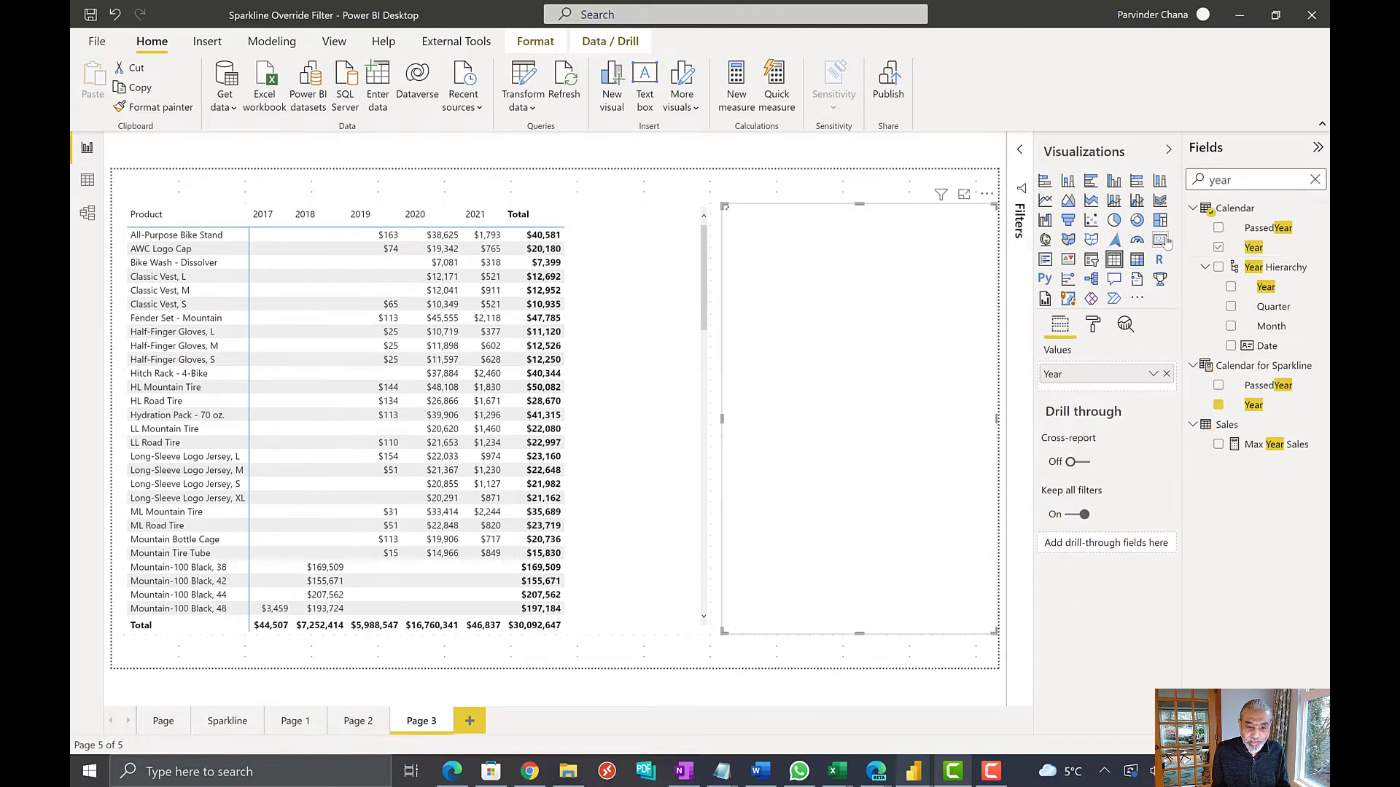
{"action": "left_click", "coordinate": [1092, 261]}
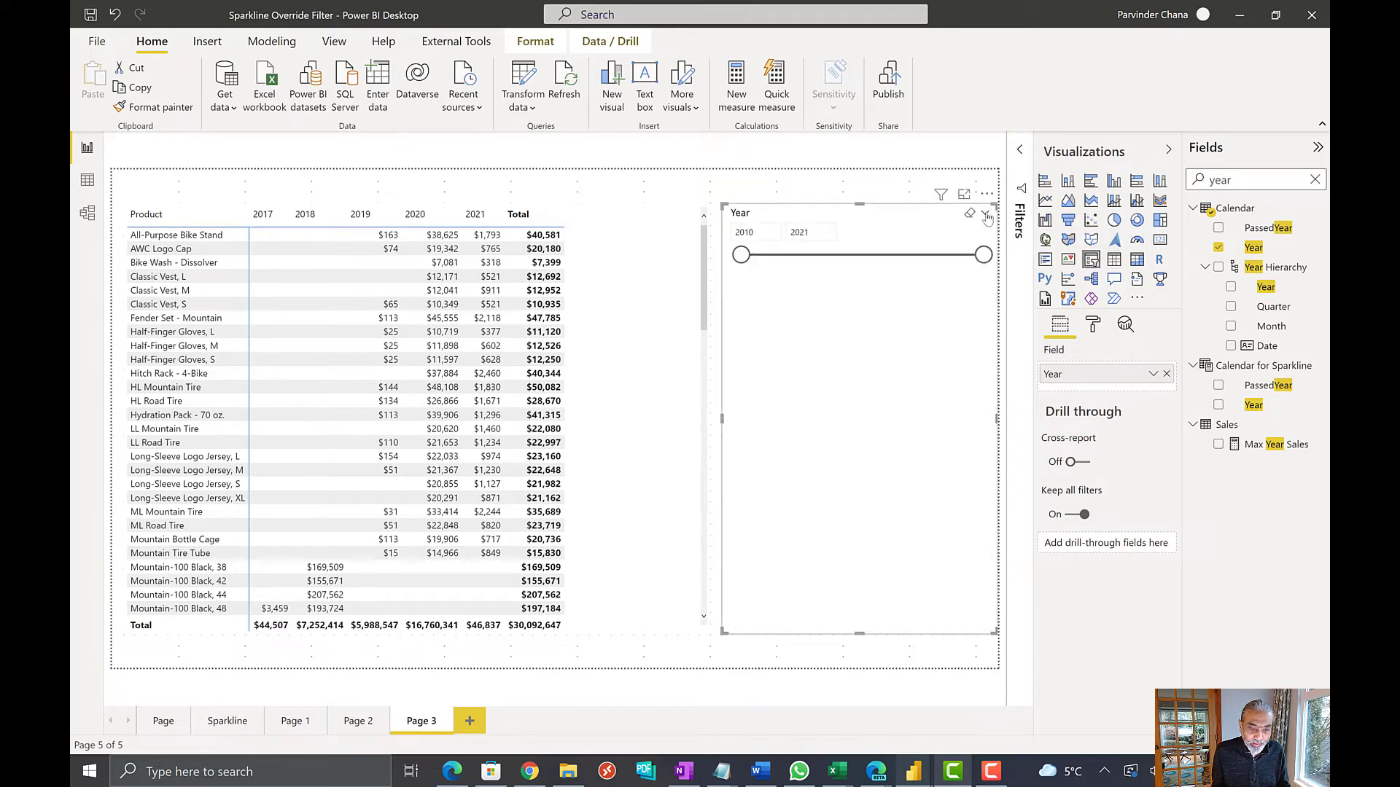
{"action": "left_click", "coordinate": [986, 215]}
{"action": "left_click", "coordinate": [901, 244]}
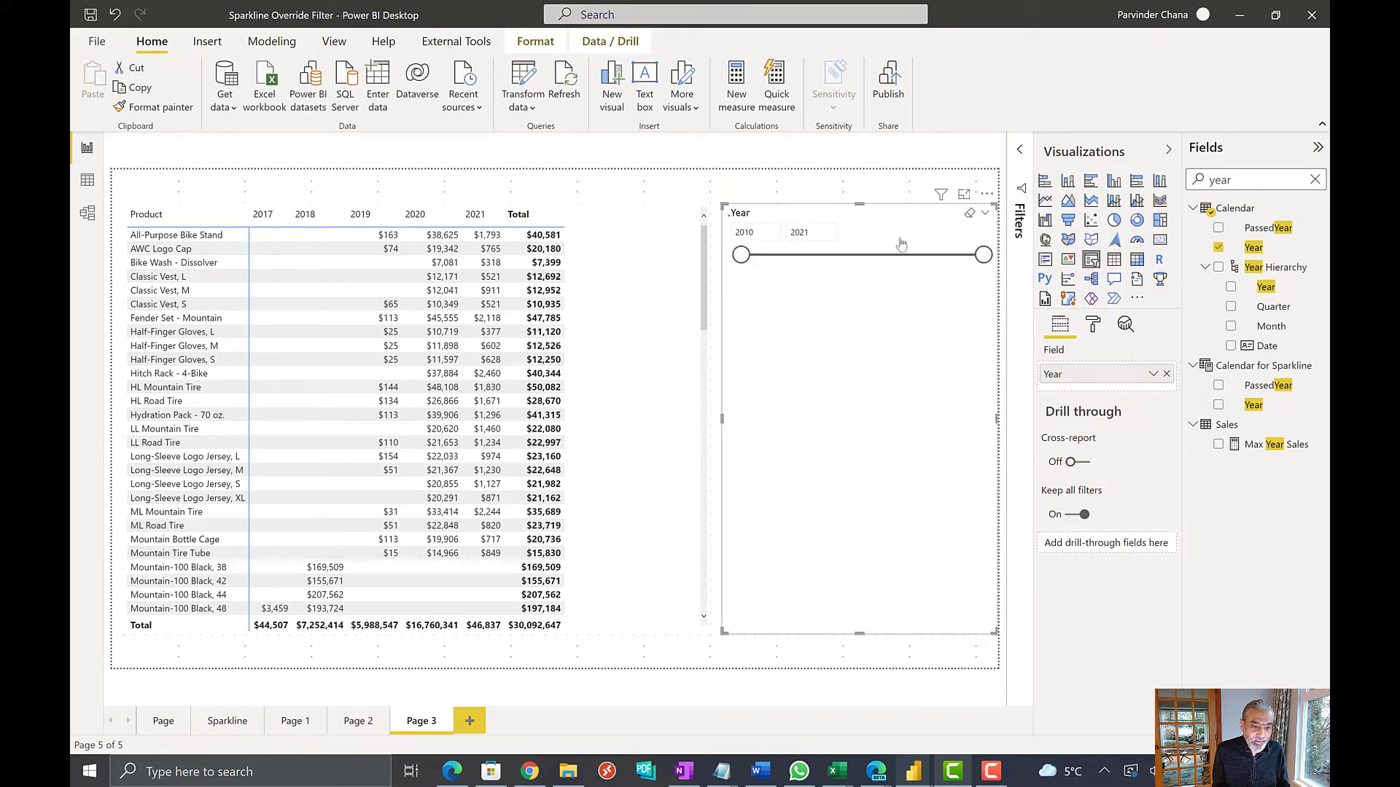
{"action": "left_click_drag", "start_coordinate": [722, 417], "coordinate": [906, 414]}
{"action": "left_click", "coordinate": [929, 334]}
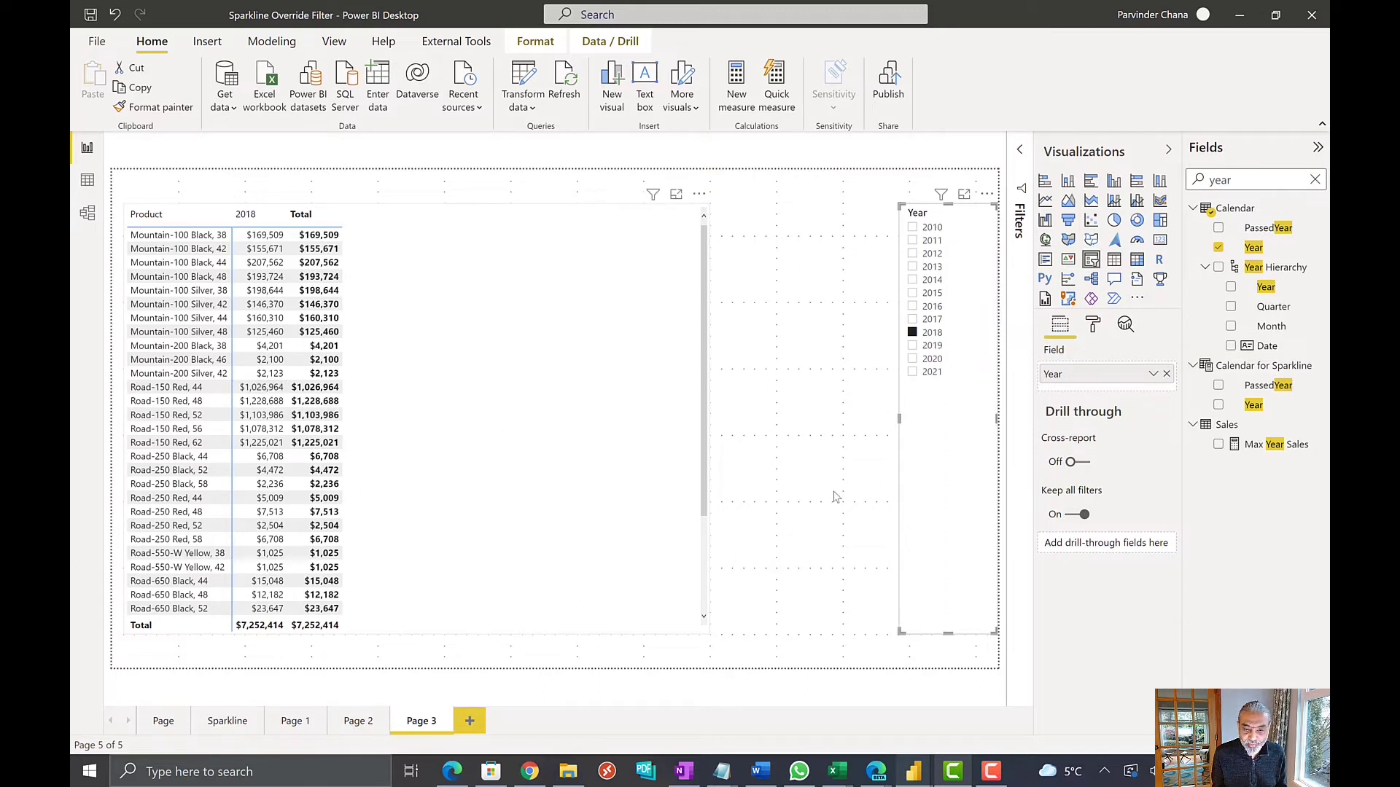
{"action": "double_click", "coordinate": [1263, 178]}
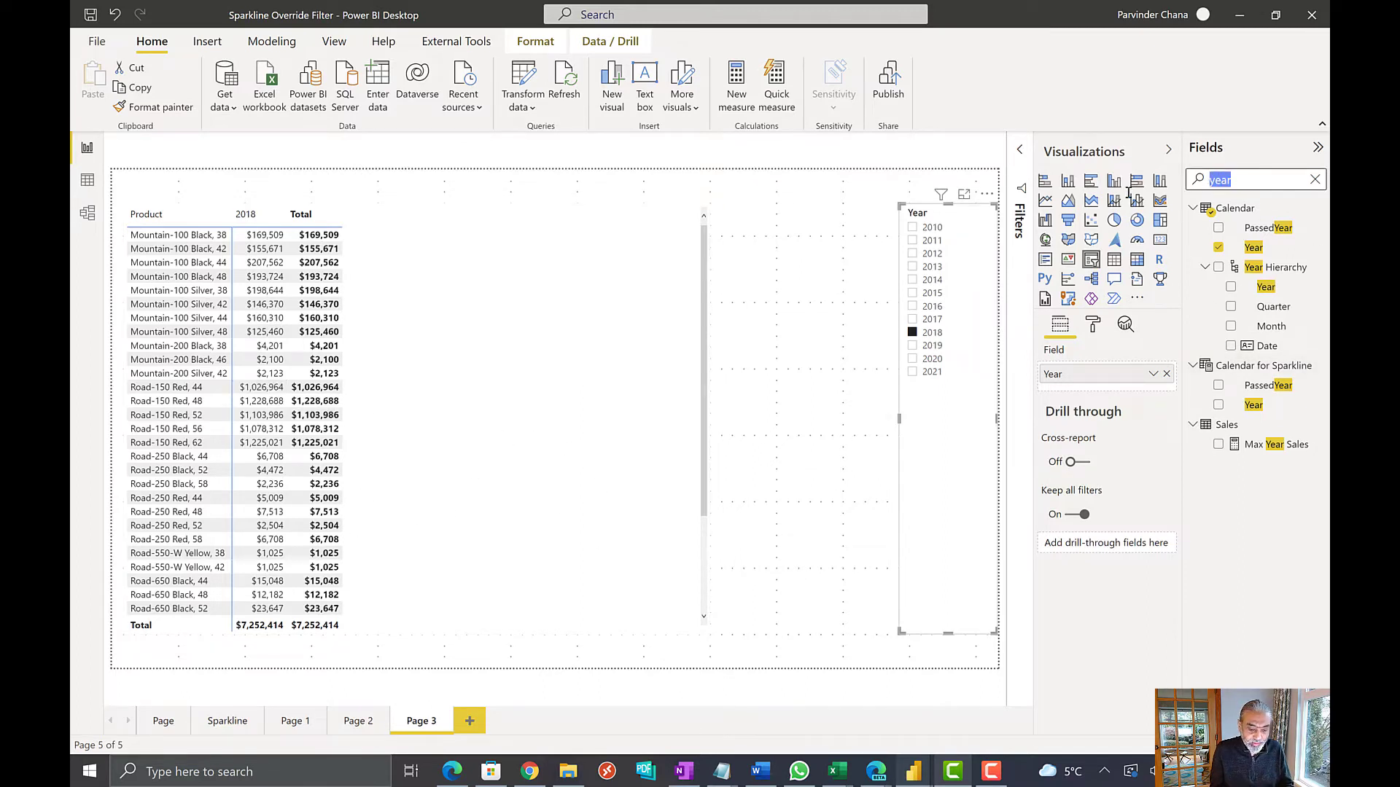
Open the Sales Sparkline measure's full formula and copy its CALCULATE block on lines 3–6
{"action": "type", "text": "sales spa"}
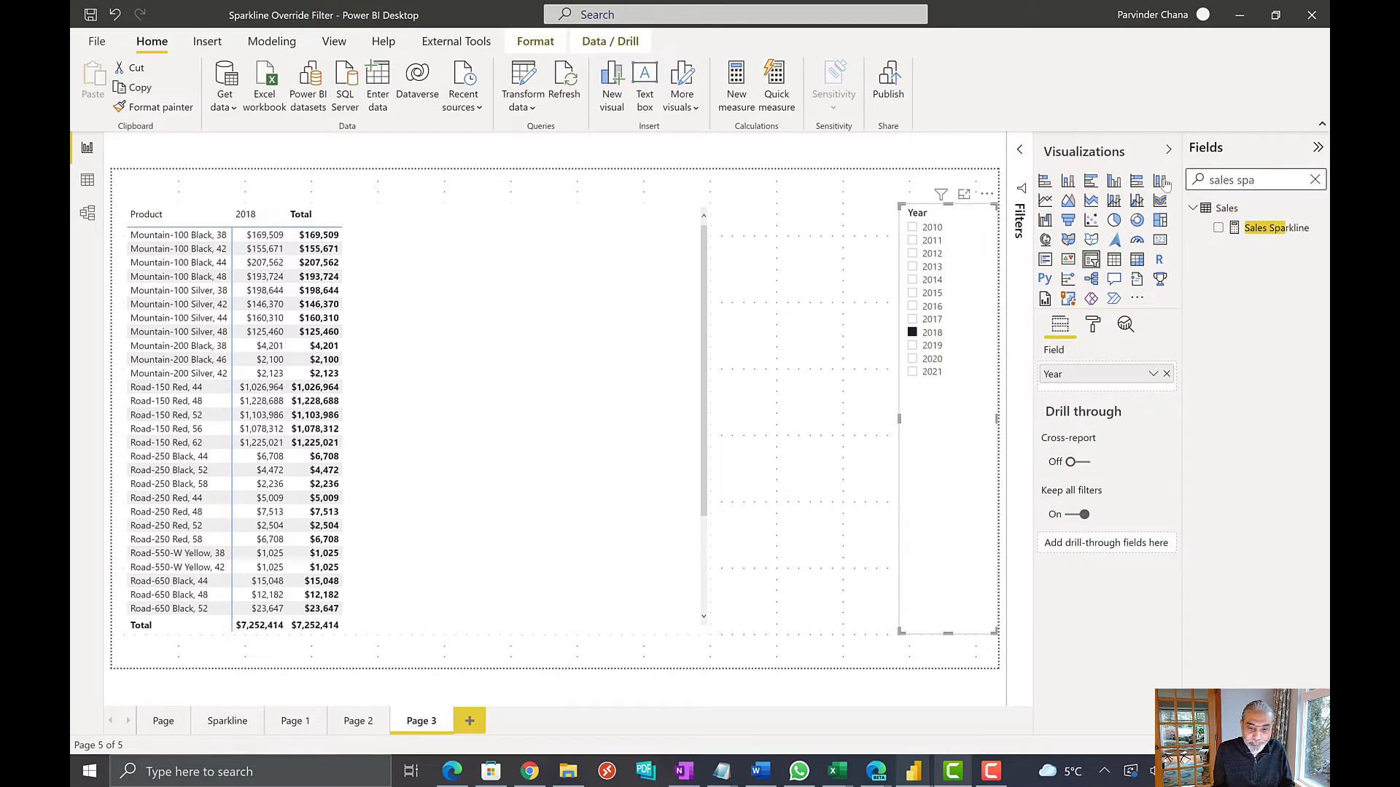
{"action": "left_click", "coordinate": [1276, 229]}
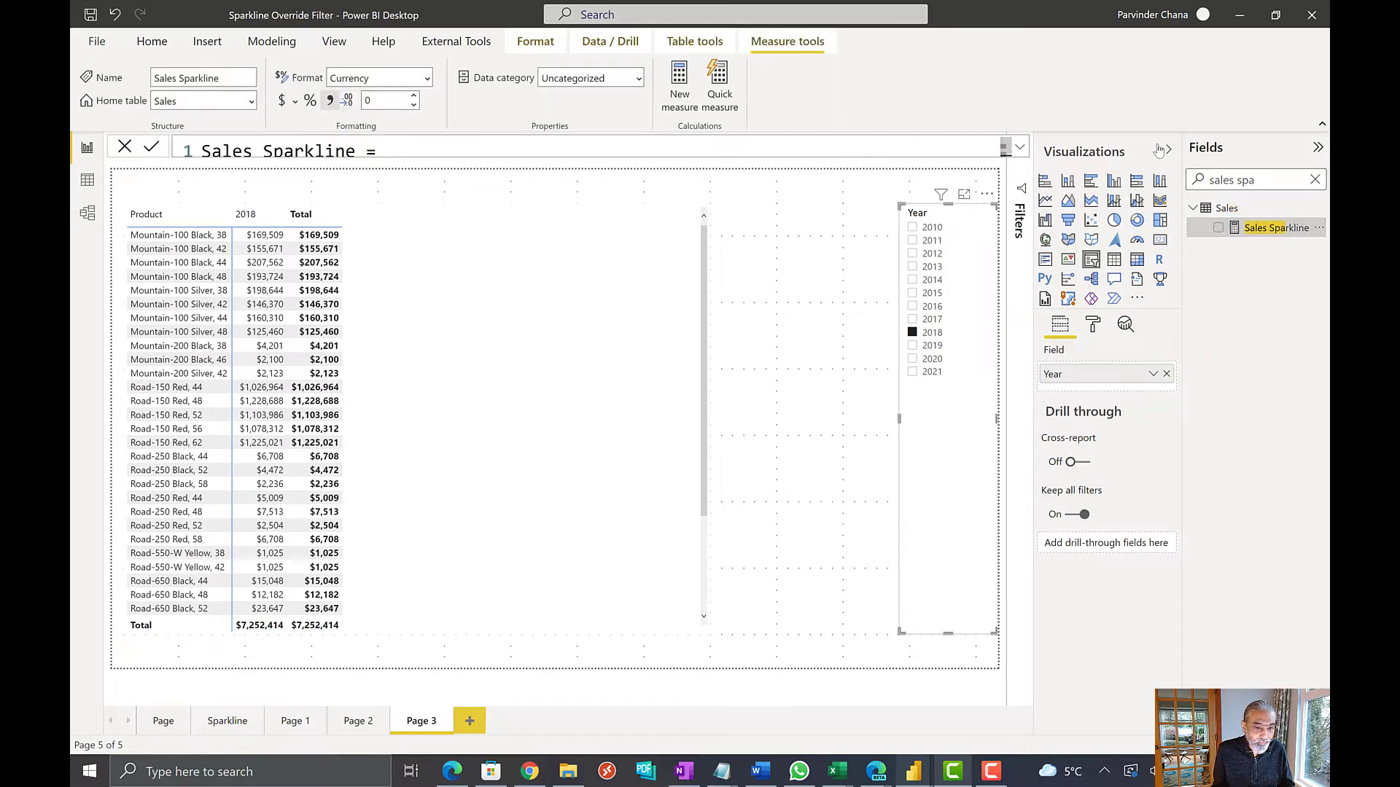
{"action": "left_click", "coordinate": [1021, 148]}
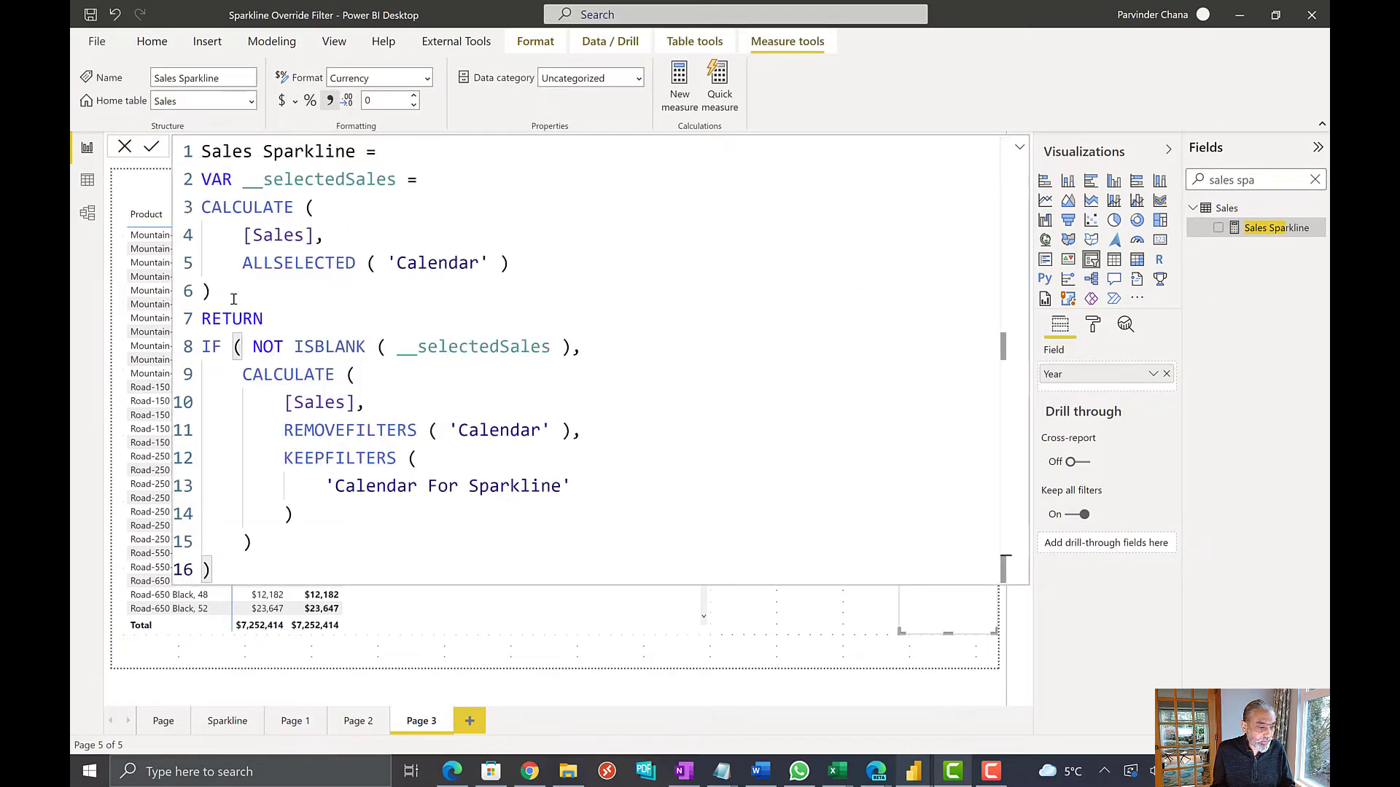
{"action": "left_click_drag", "start_coordinate": [218, 292], "coordinate": [202, 208]}
{"action": "key", "text": "ctrl+c"}
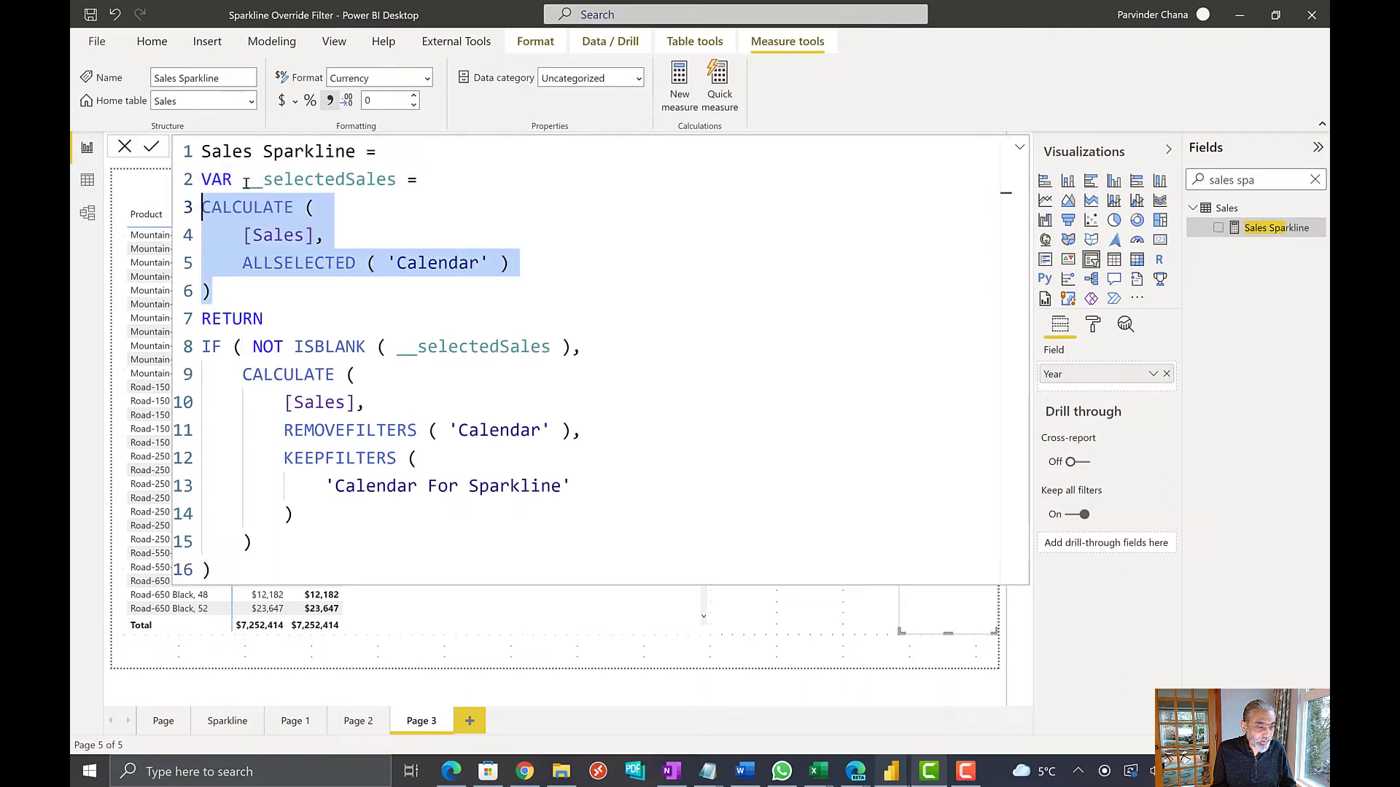
Create a 'Sales for Testing' measure in the Sales table using the pasted CALCULATE expression
{"action": "left_click", "coordinate": [1319, 209]}
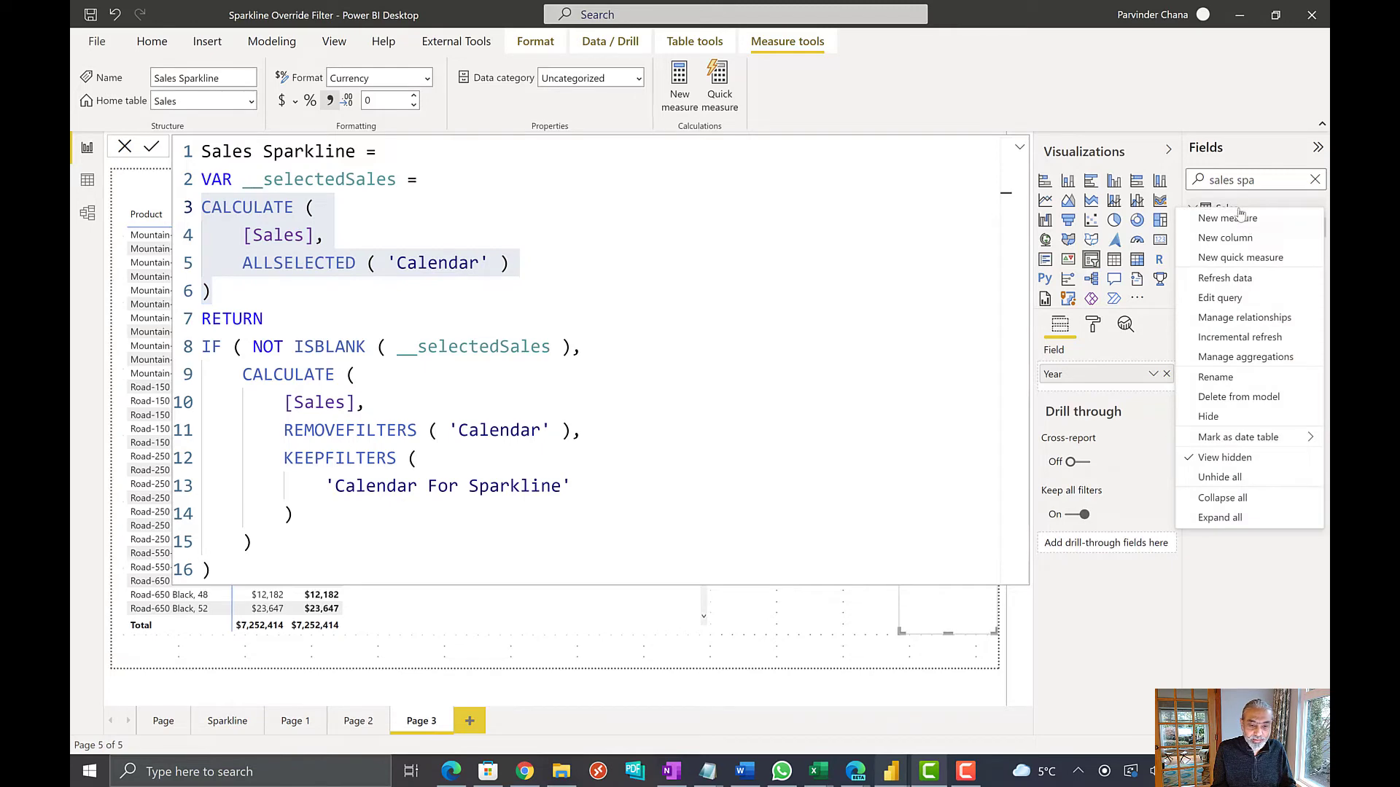
{"action": "key", "text": "Escape"}
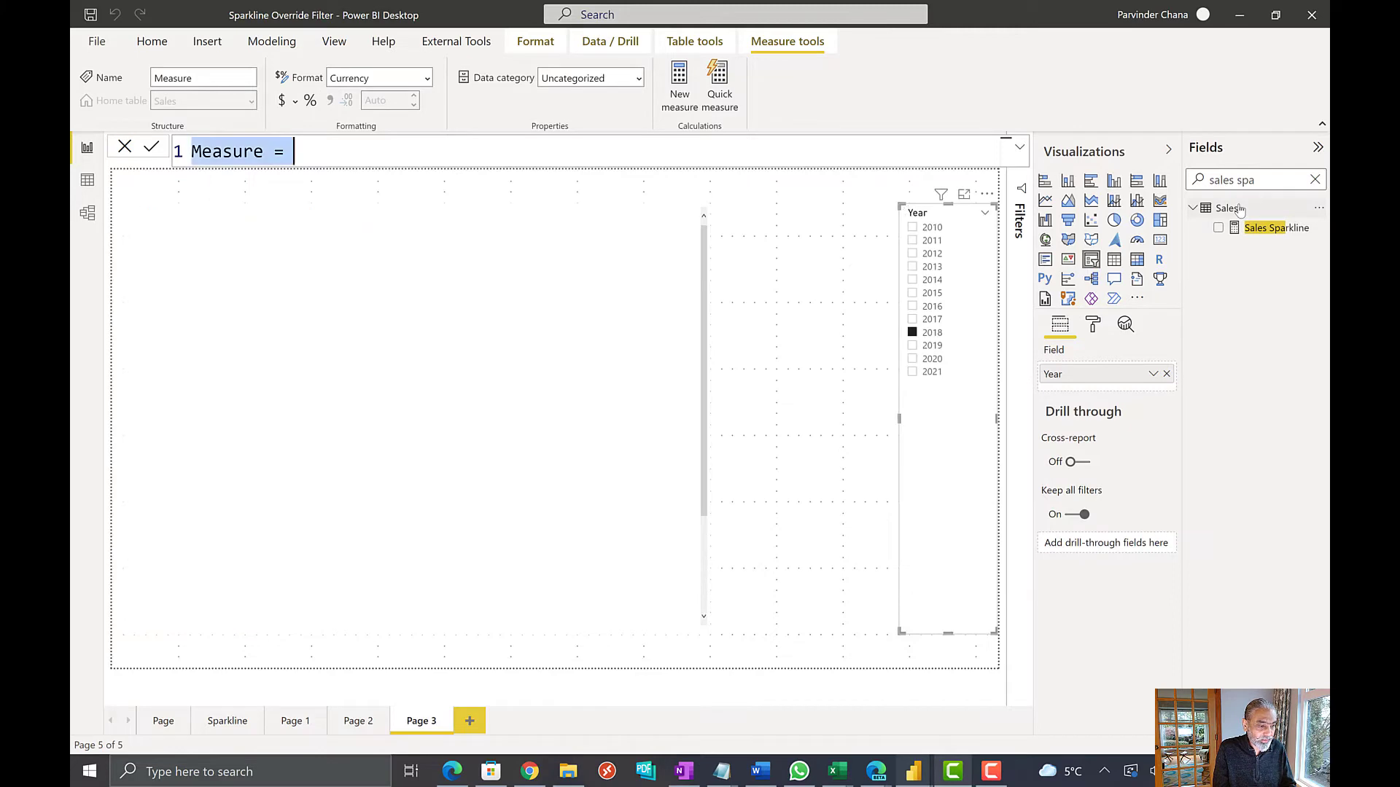
{"action": "type", "text": "Sales for"}
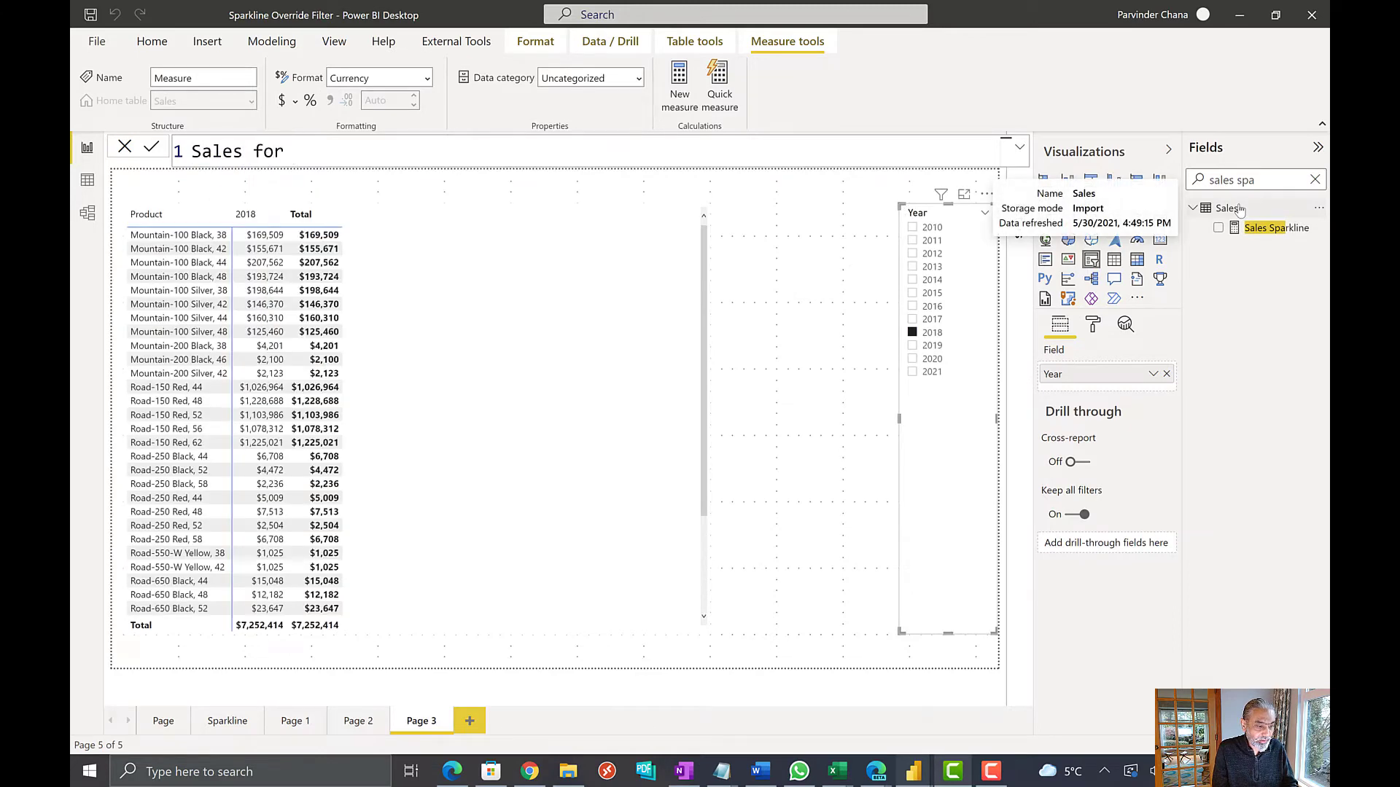
{"action": "type", "text": " Testing ="}
{"action": "key", "text": "Return"}
{"action": "key", "text": "ctrl+v"}
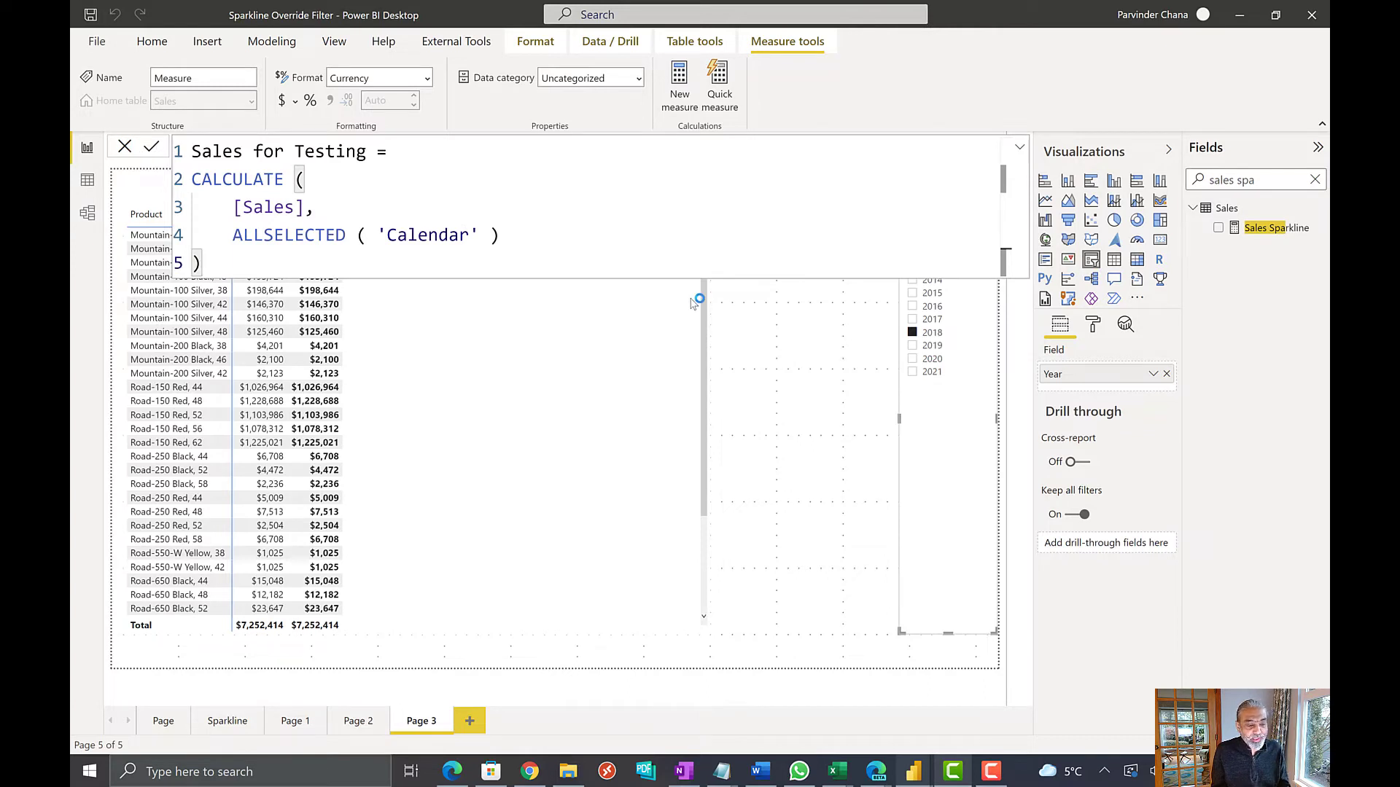
{"action": "left_click", "coordinate": [1245, 248]}
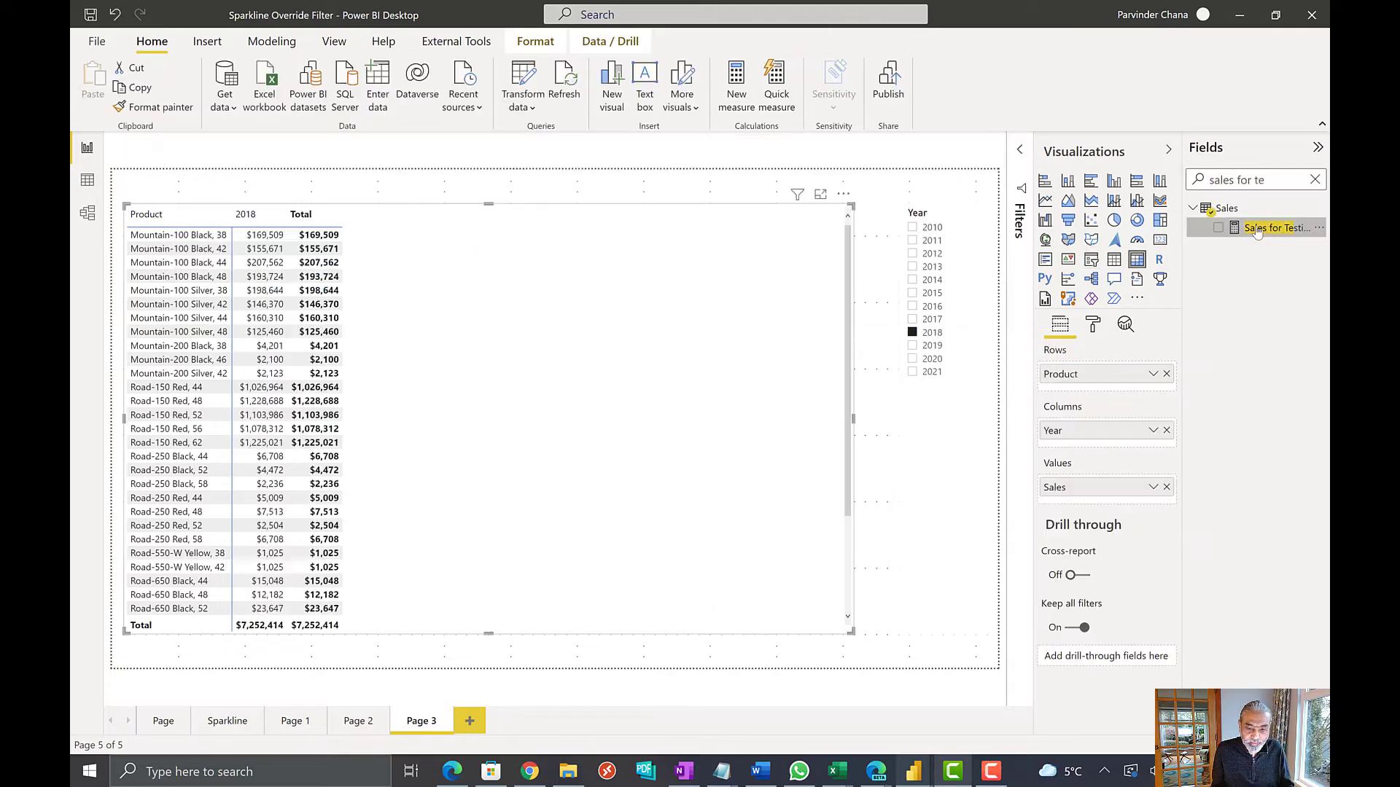
Add Sales for Testing to the matrix values beside Sales, then collapse and close the formula bar
{"action": "left_click", "coordinate": [1256, 229]}
{"action": "left_click_drag", "start_coordinate": [1256, 229], "coordinate": [1101, 503]}
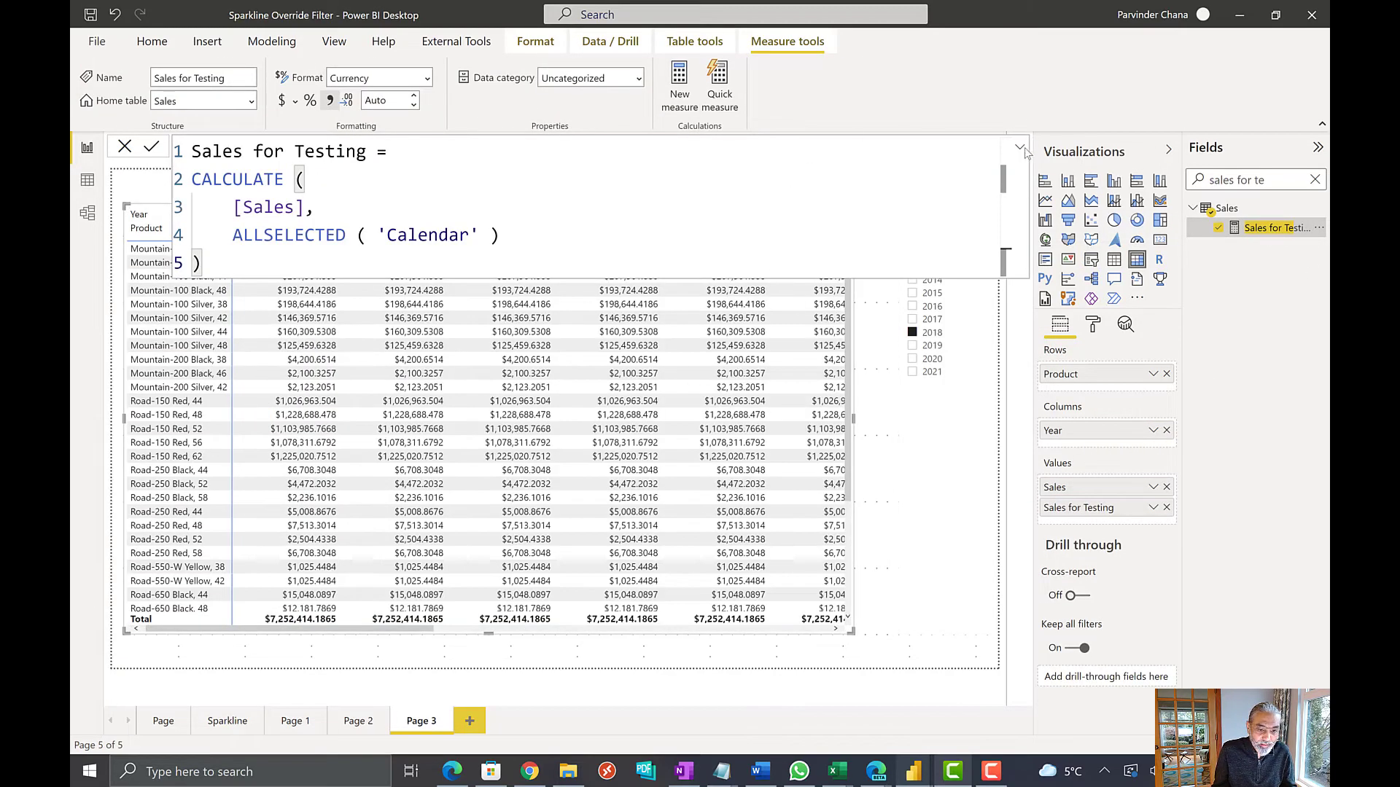
{"action": "left_click", "coordinate": [1020, 148]}
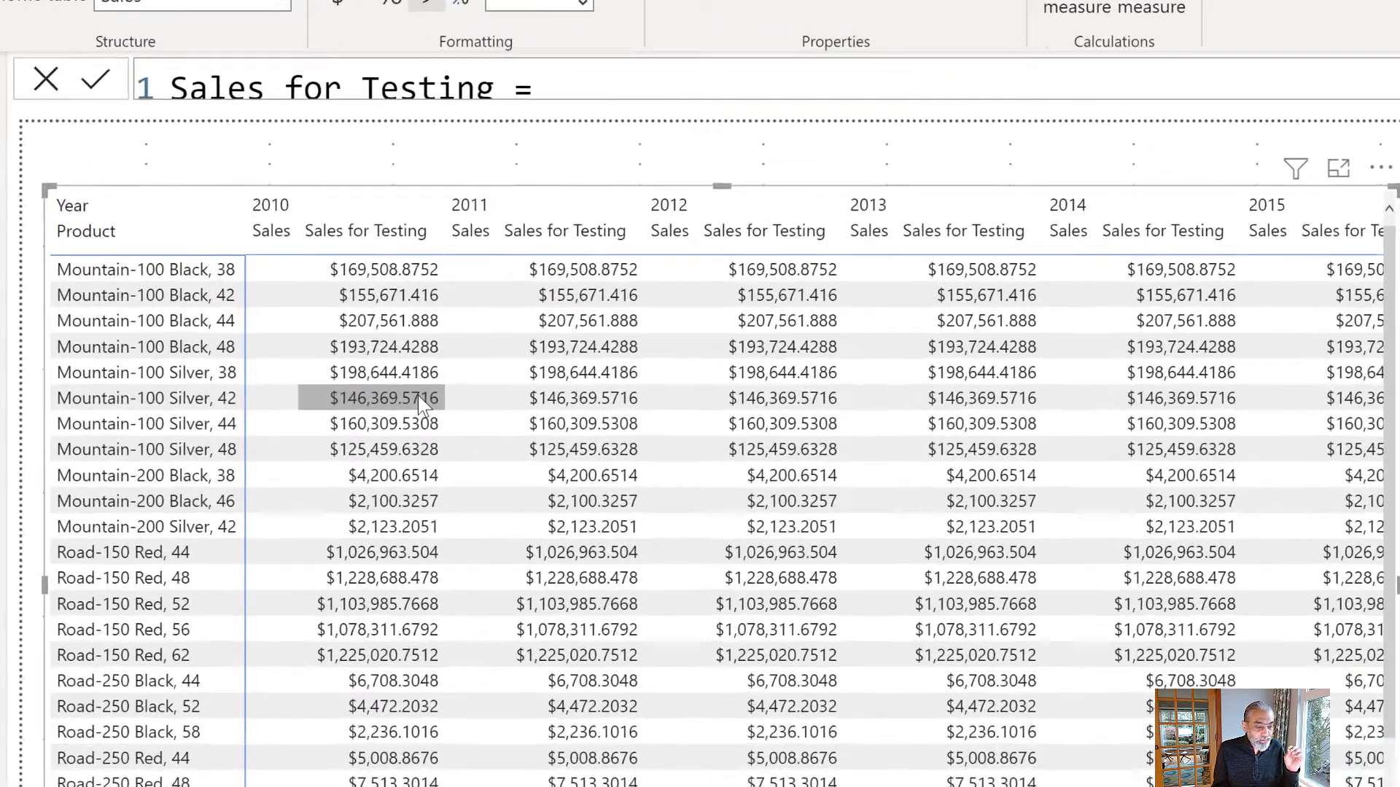
{"action": "scroll", "coordinate": [321, 325], "scroll_direction": "down", "scroll_amount": 3}
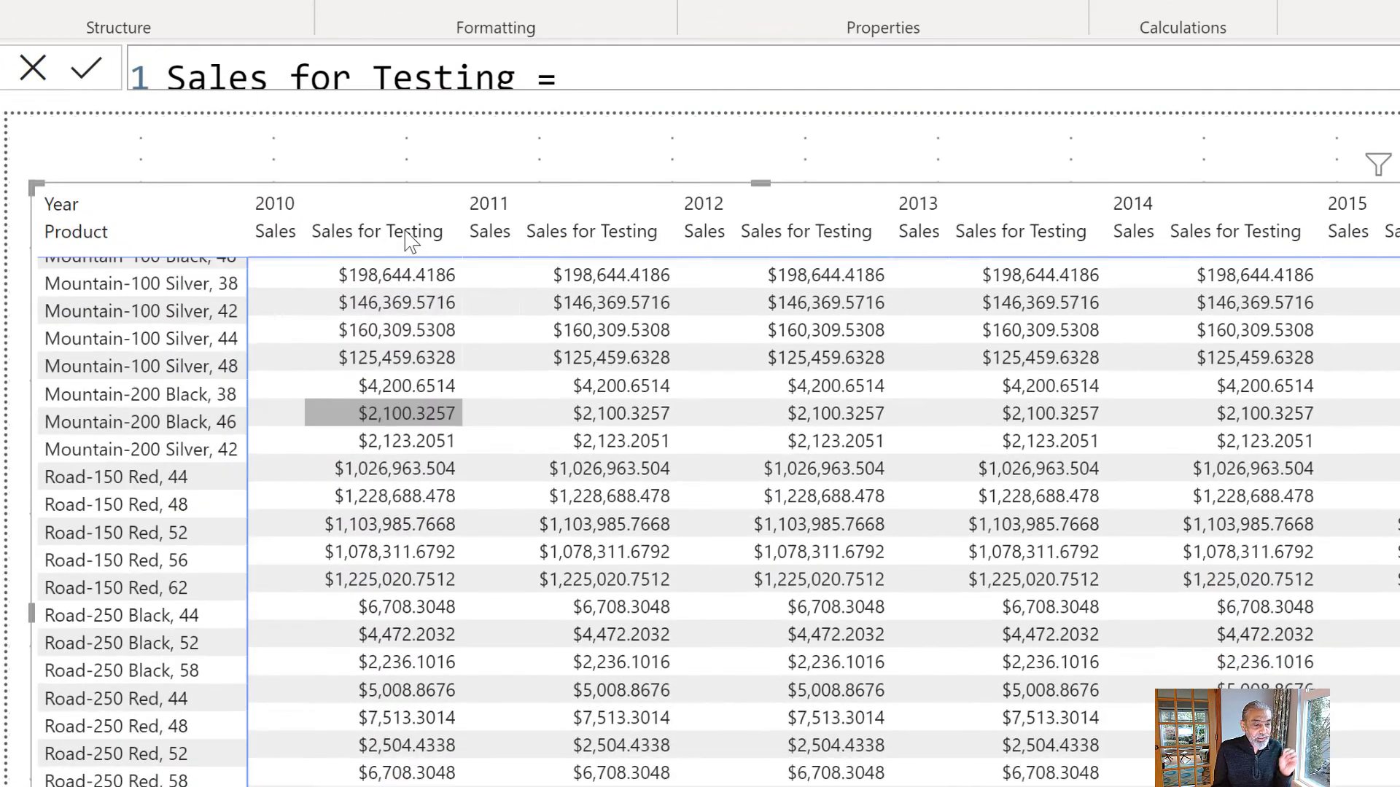
{"action": "scroll", "coordinate": [321, 324], "scroll_direction": "up", "scroll_amount": 1}
{"action": "scroll", "coordinate": [371, 315], "scroll_direction": "up", "scroll_amount": 3}
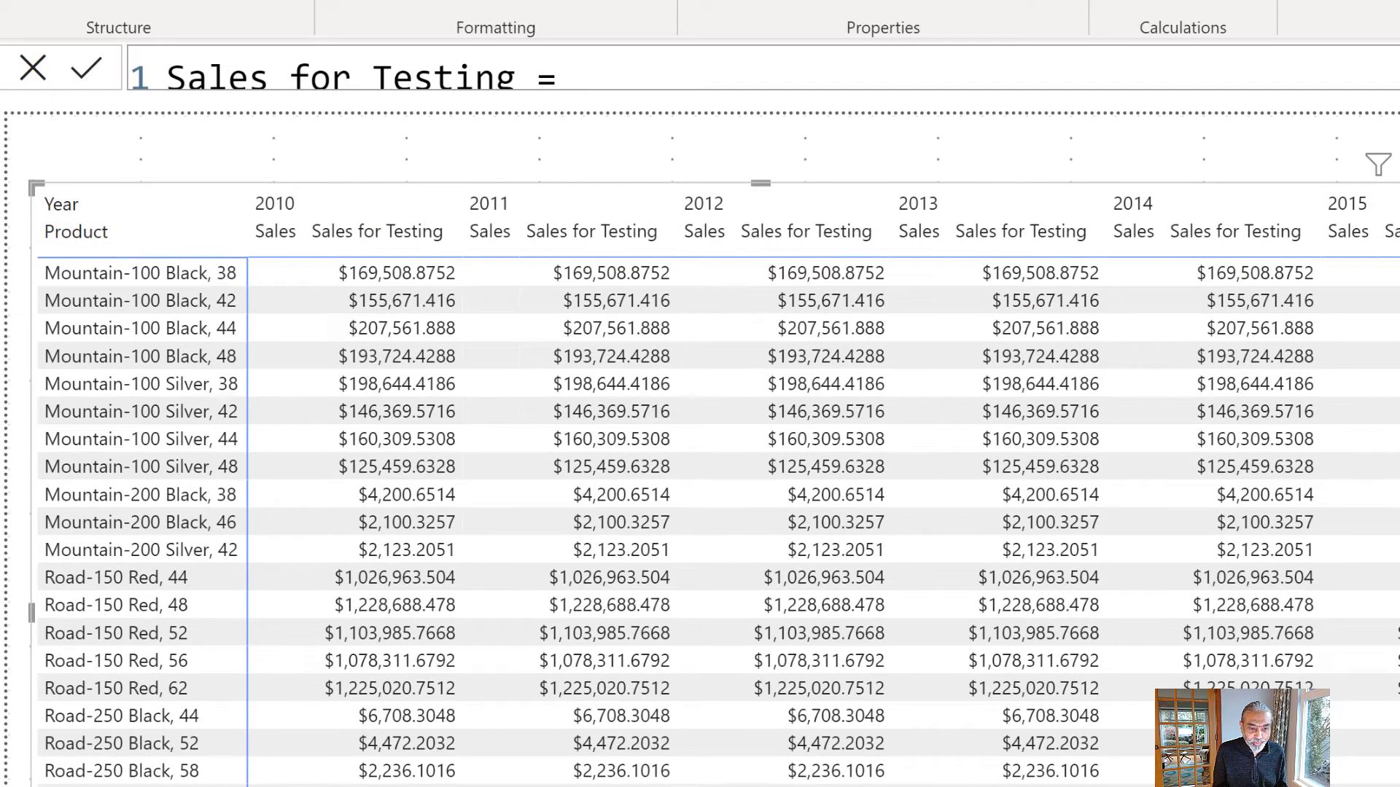
{"action": "key", "text": "Escape"}
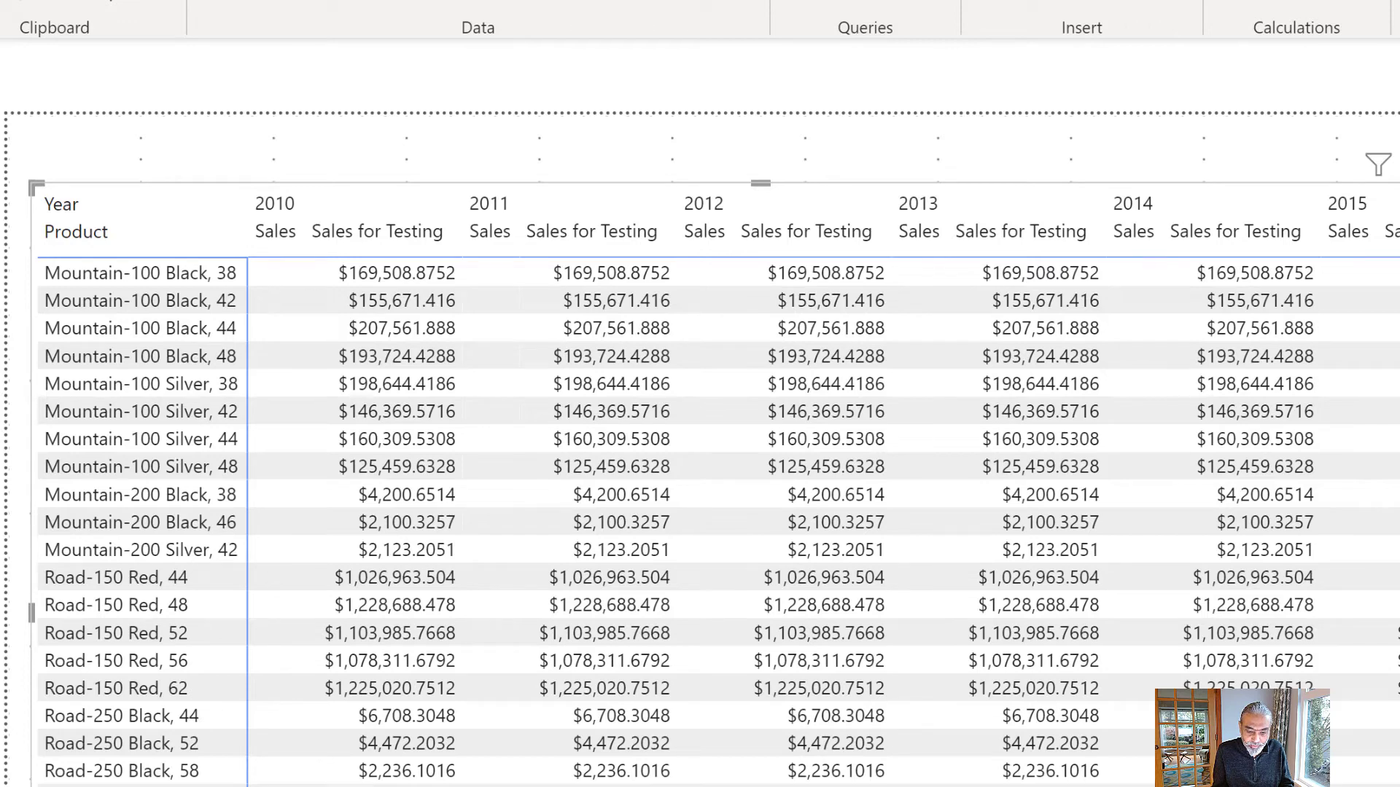
Switch the matrix values to rows so each product lists Sales and Sales for Testing
{"action": "left_click", "coordinate": [615, 15]}
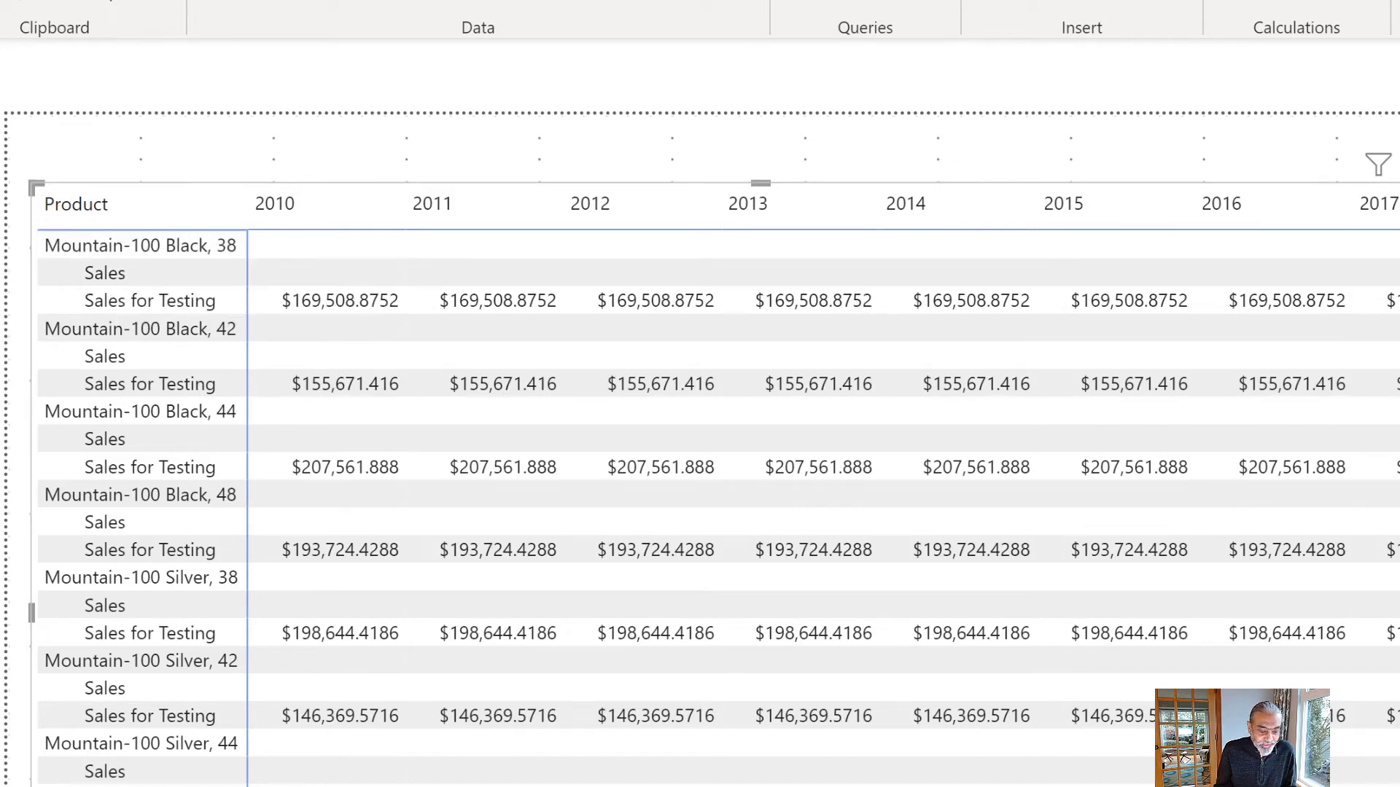
{"action": "scroll", "coordinate": [1100, 569], "scroll_direction": "right", "scroll_amount": 3}
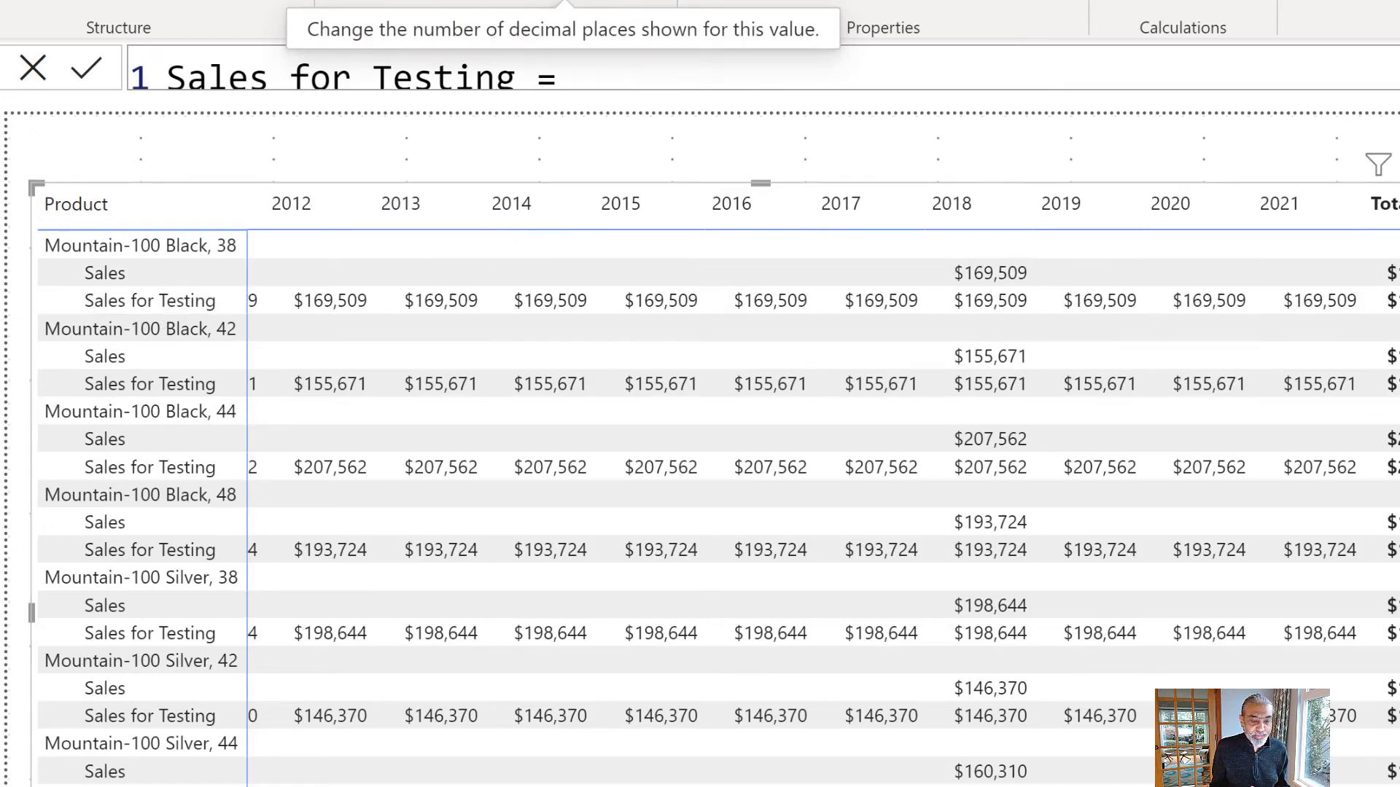
{"action": "left_click", "coordinate": [740, 142]}
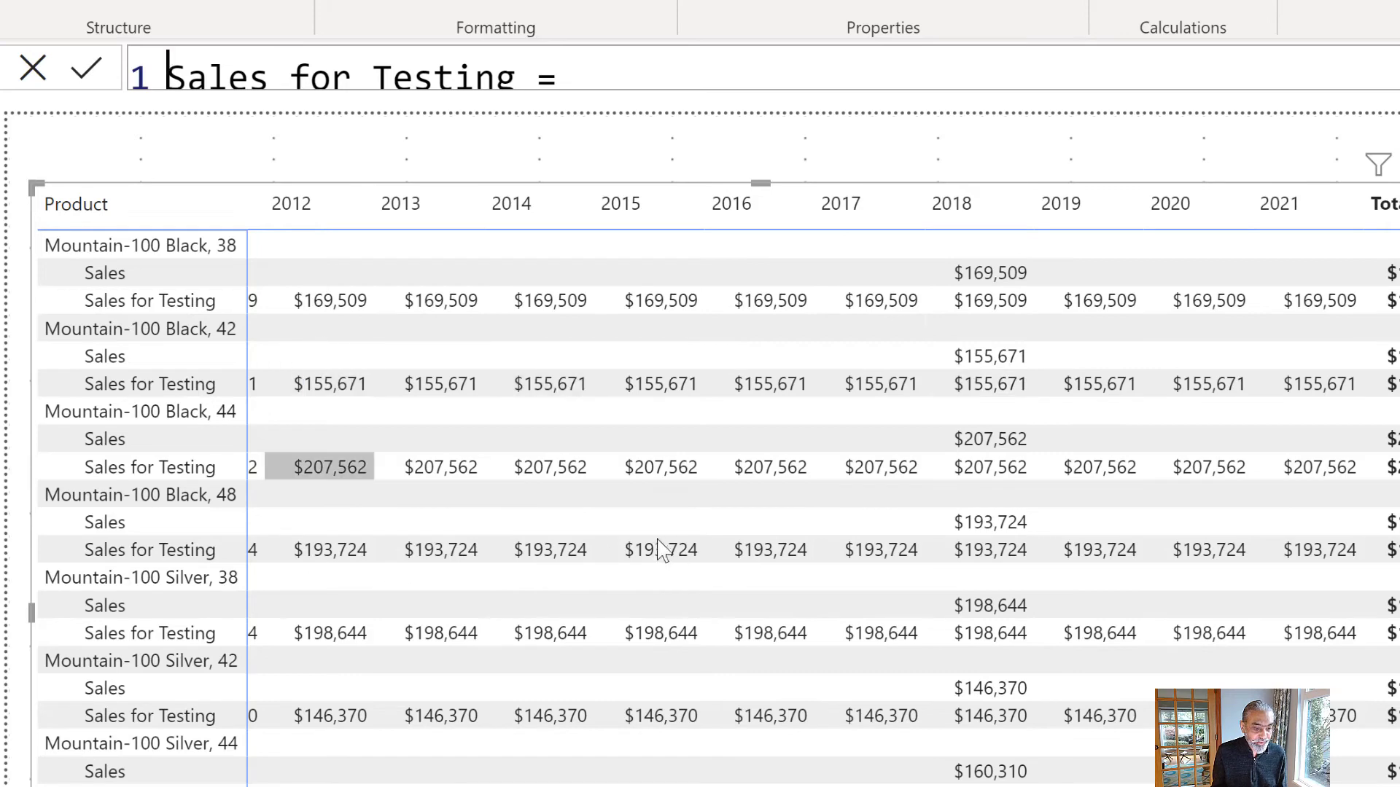
{"action": "scroll", "coordinate": [751, 573], "scroll_direction": "down", "scroll_amount": 1}
{"action": "scroll", "coordinate": [751, 573], "scroll_direction": "down", "scroll_amount": 3}
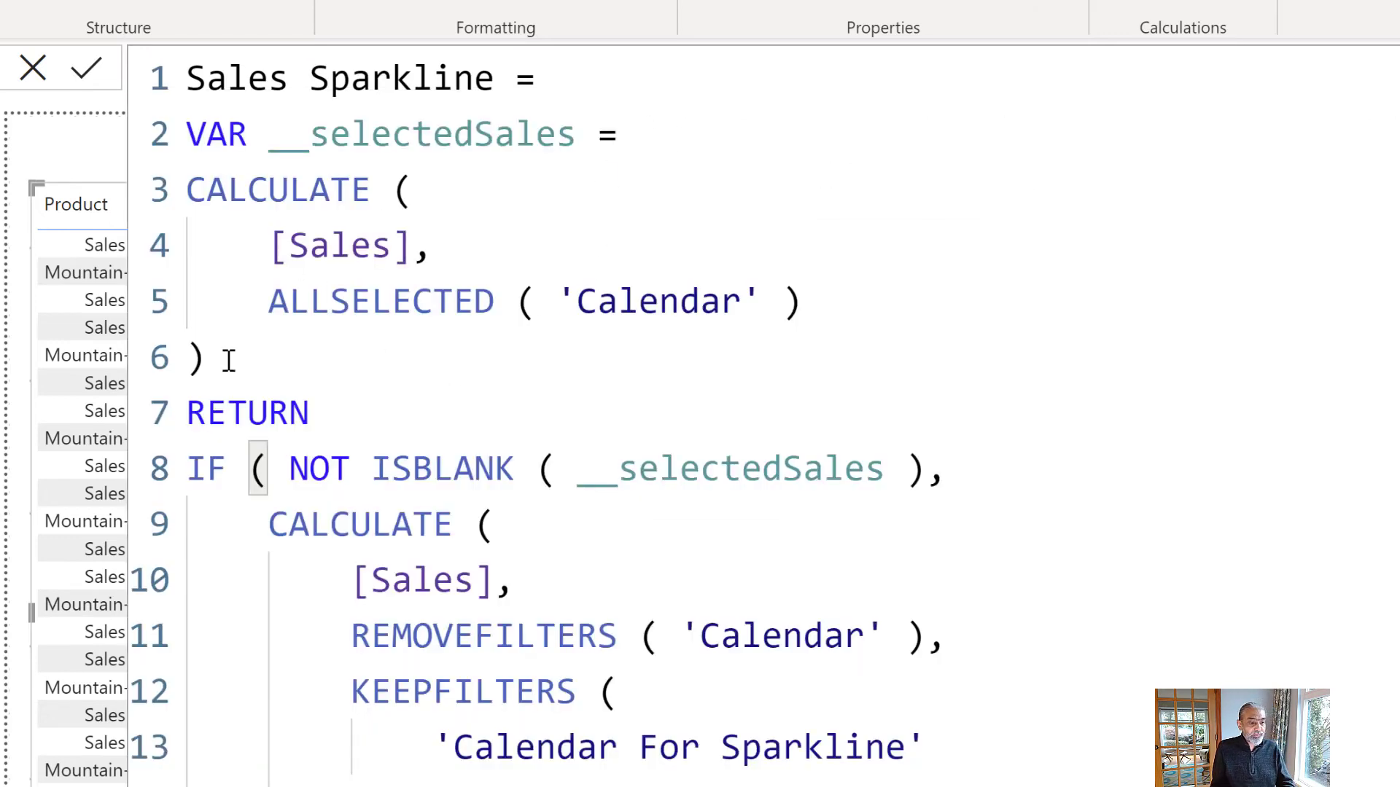
Highlight the Sales Sparkline formula's ALLSELECTED CALCULATE block, NOT ISBLANK test and REMOVEFILTERS block
{"action": "left_click_drag", "start_coordinate": [207, 357], "coordinate": [166, 197]}
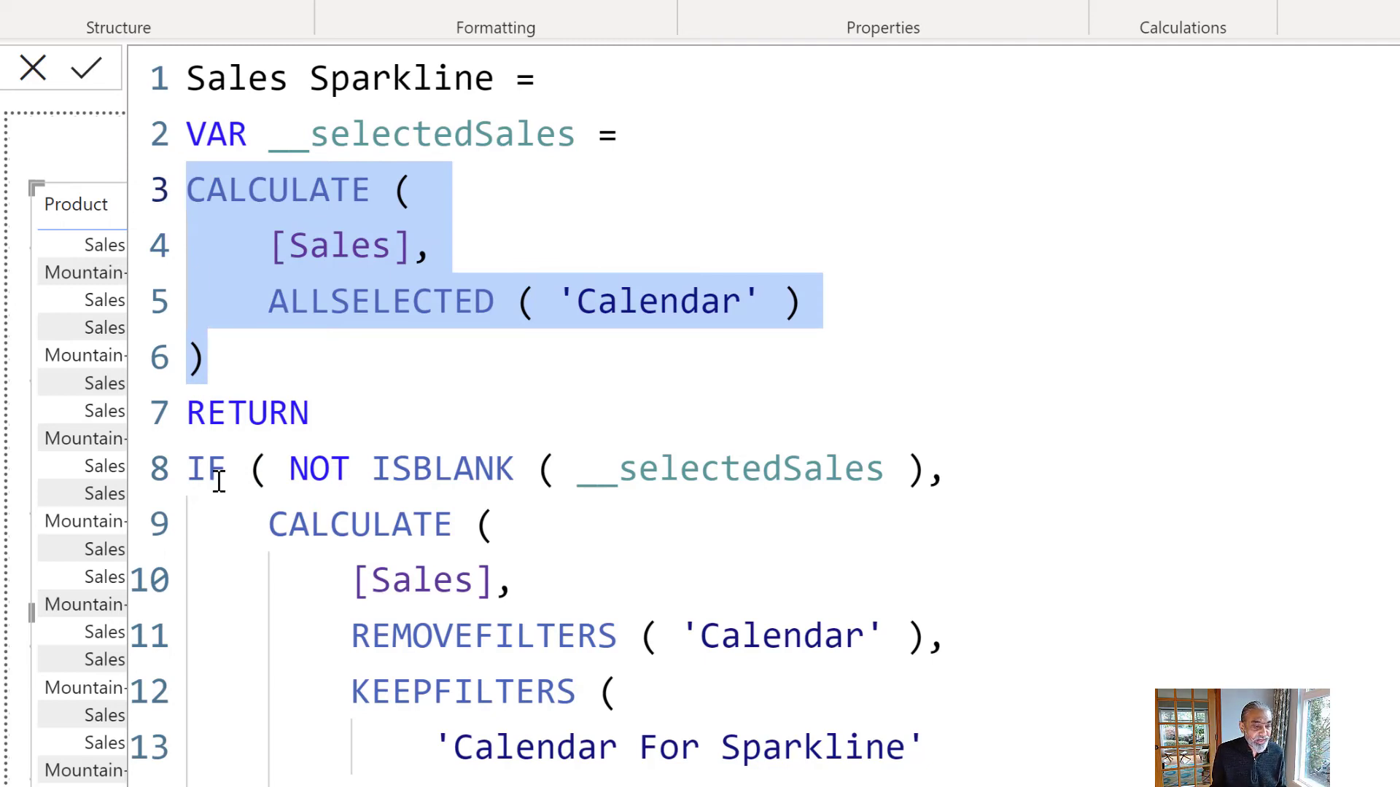
{"action": "left_click_drag", "start_coordinate": [290, 469], "coordinate": [822, 446]}
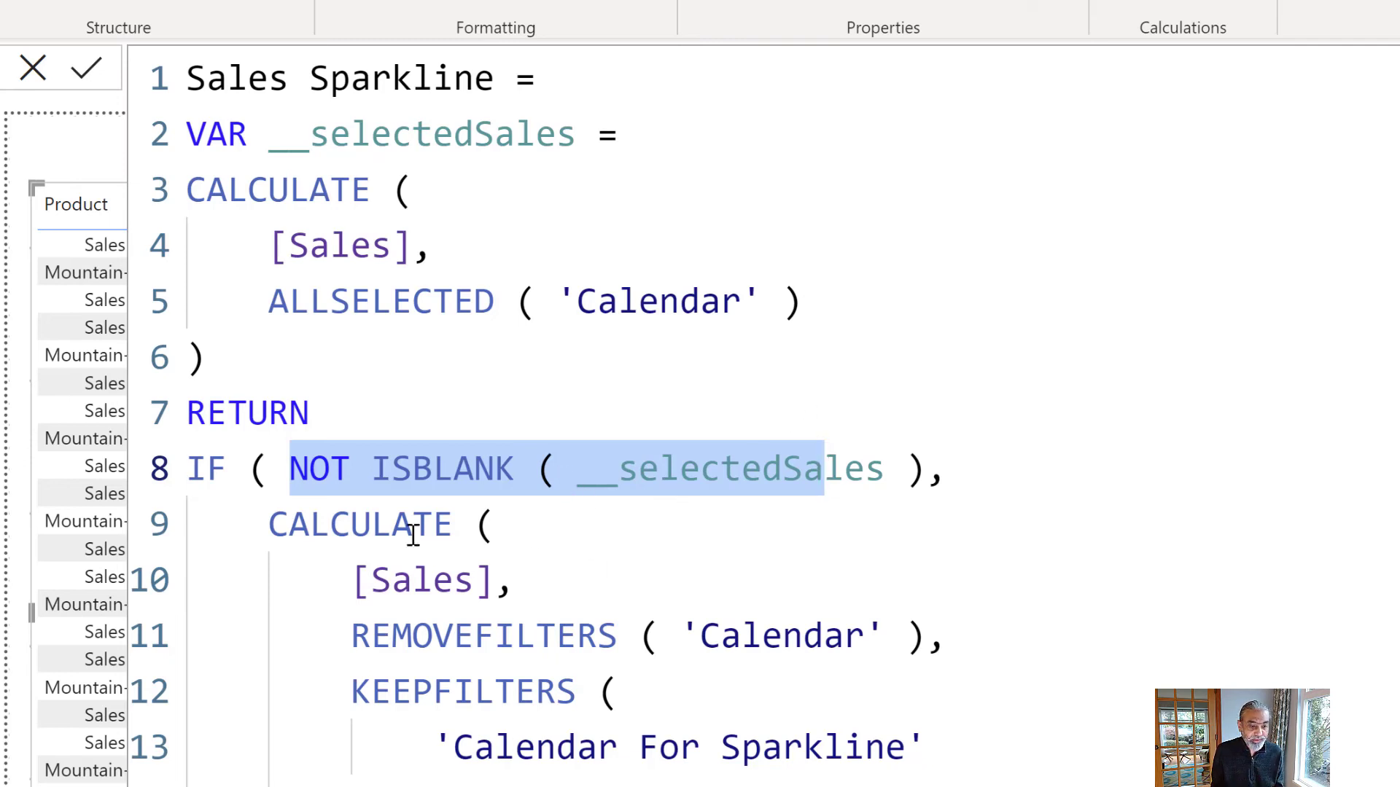
{"action": "left_click_drag", "start_coordinate": [267, 525], "coordinate": [392, 783]}
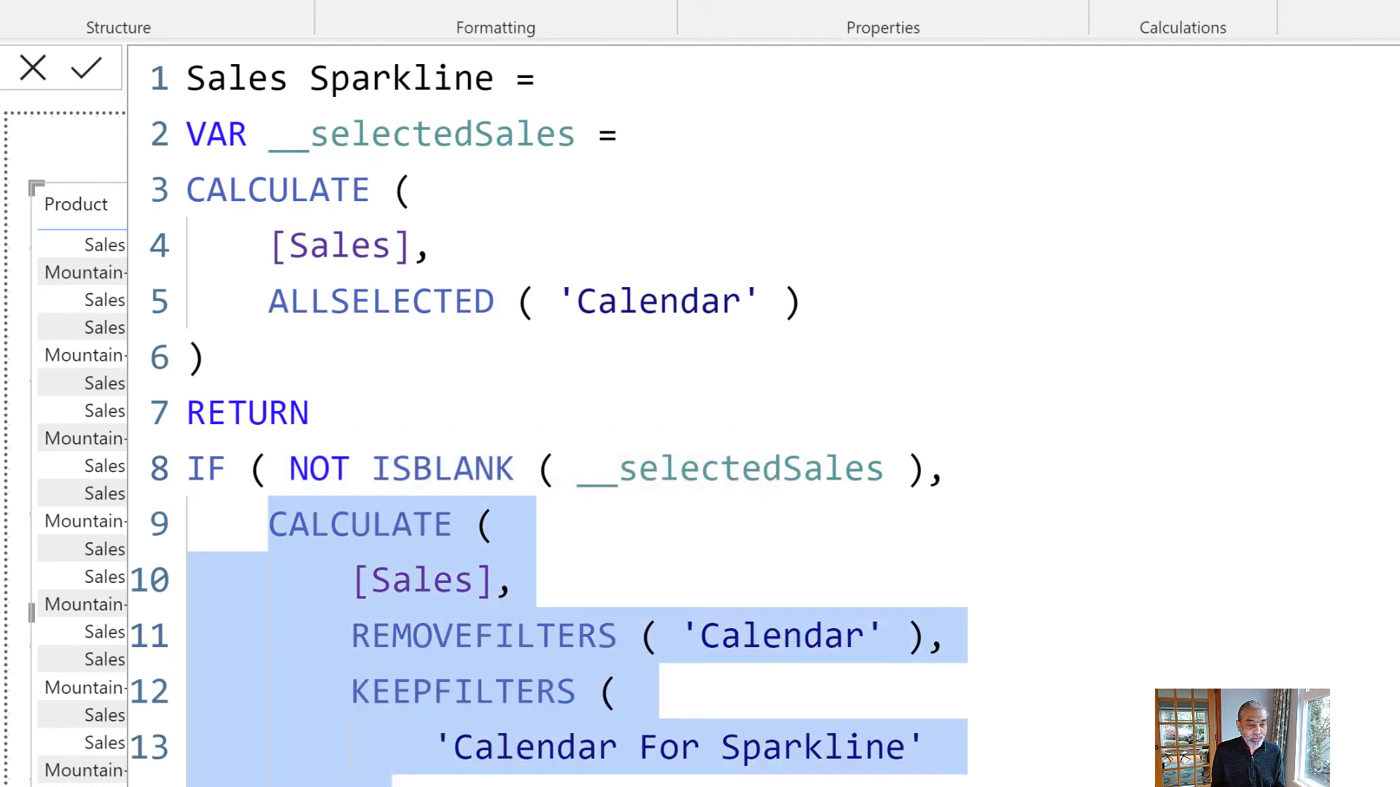